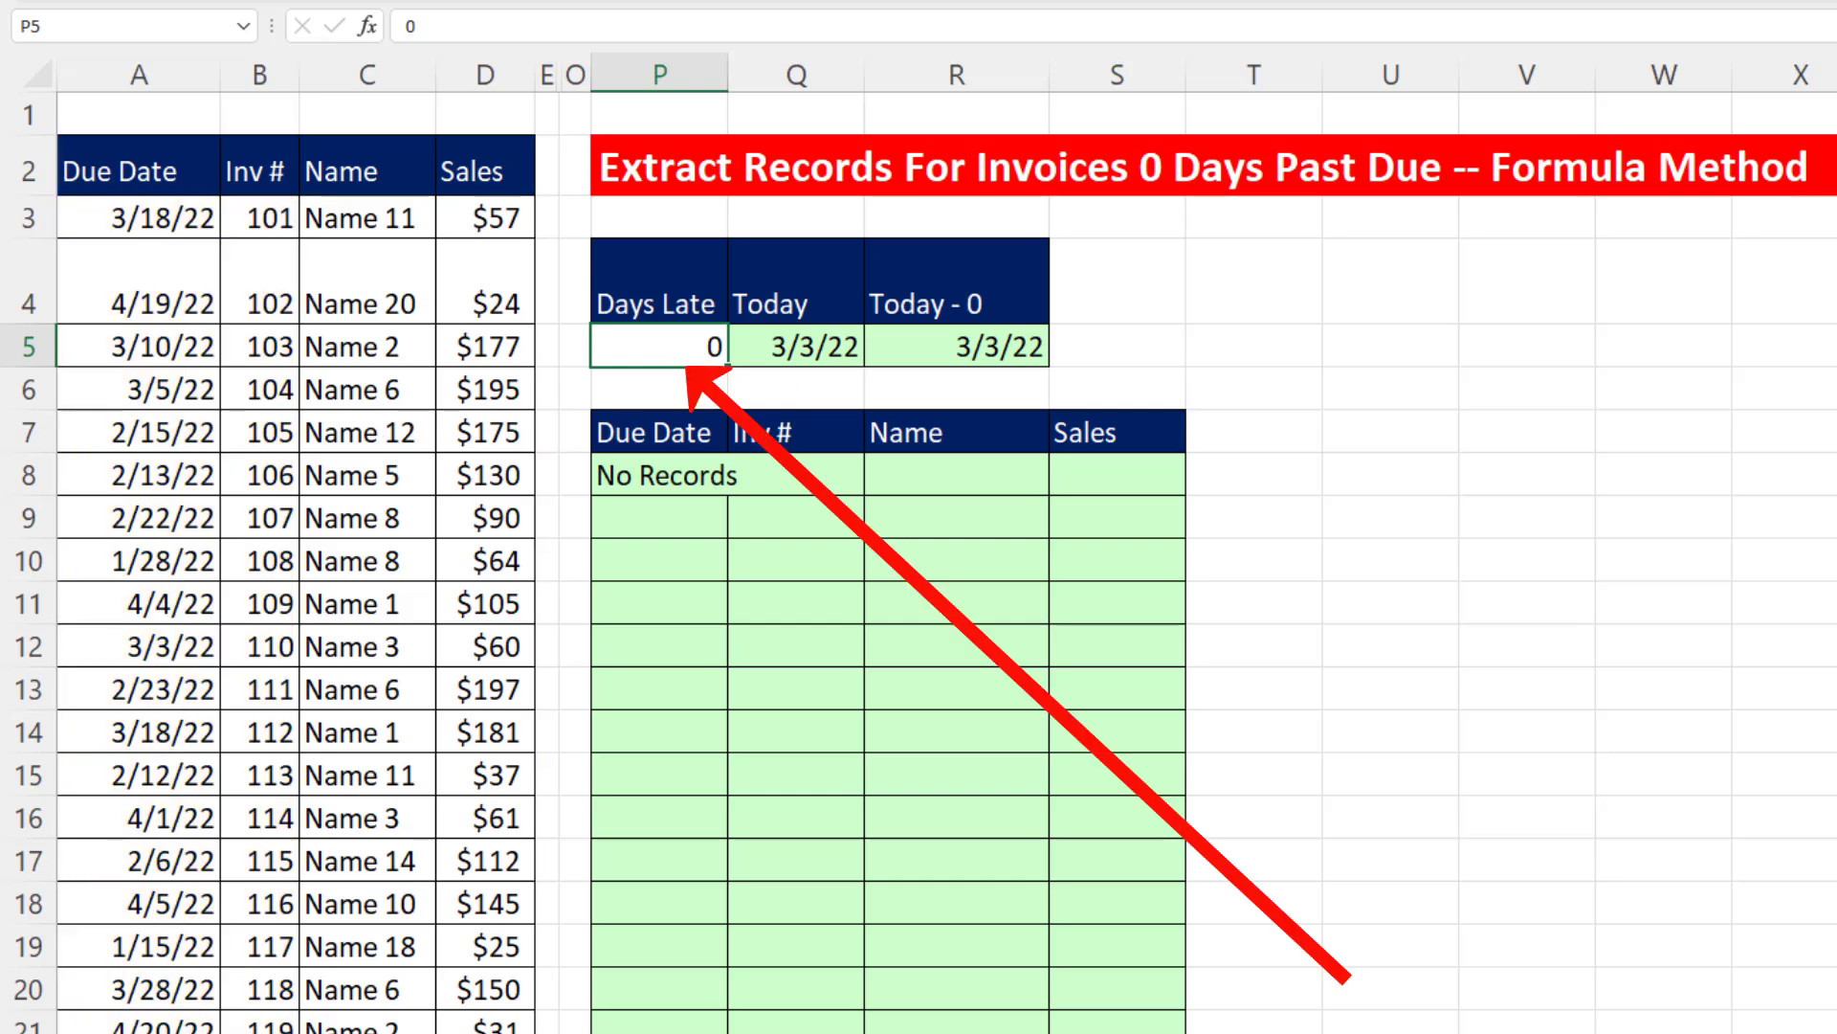
- Enter 2, then 30, as Days Late in P5 so the Today - 30 date shows 2/1/22
text(2)
key(ctrl+Return)
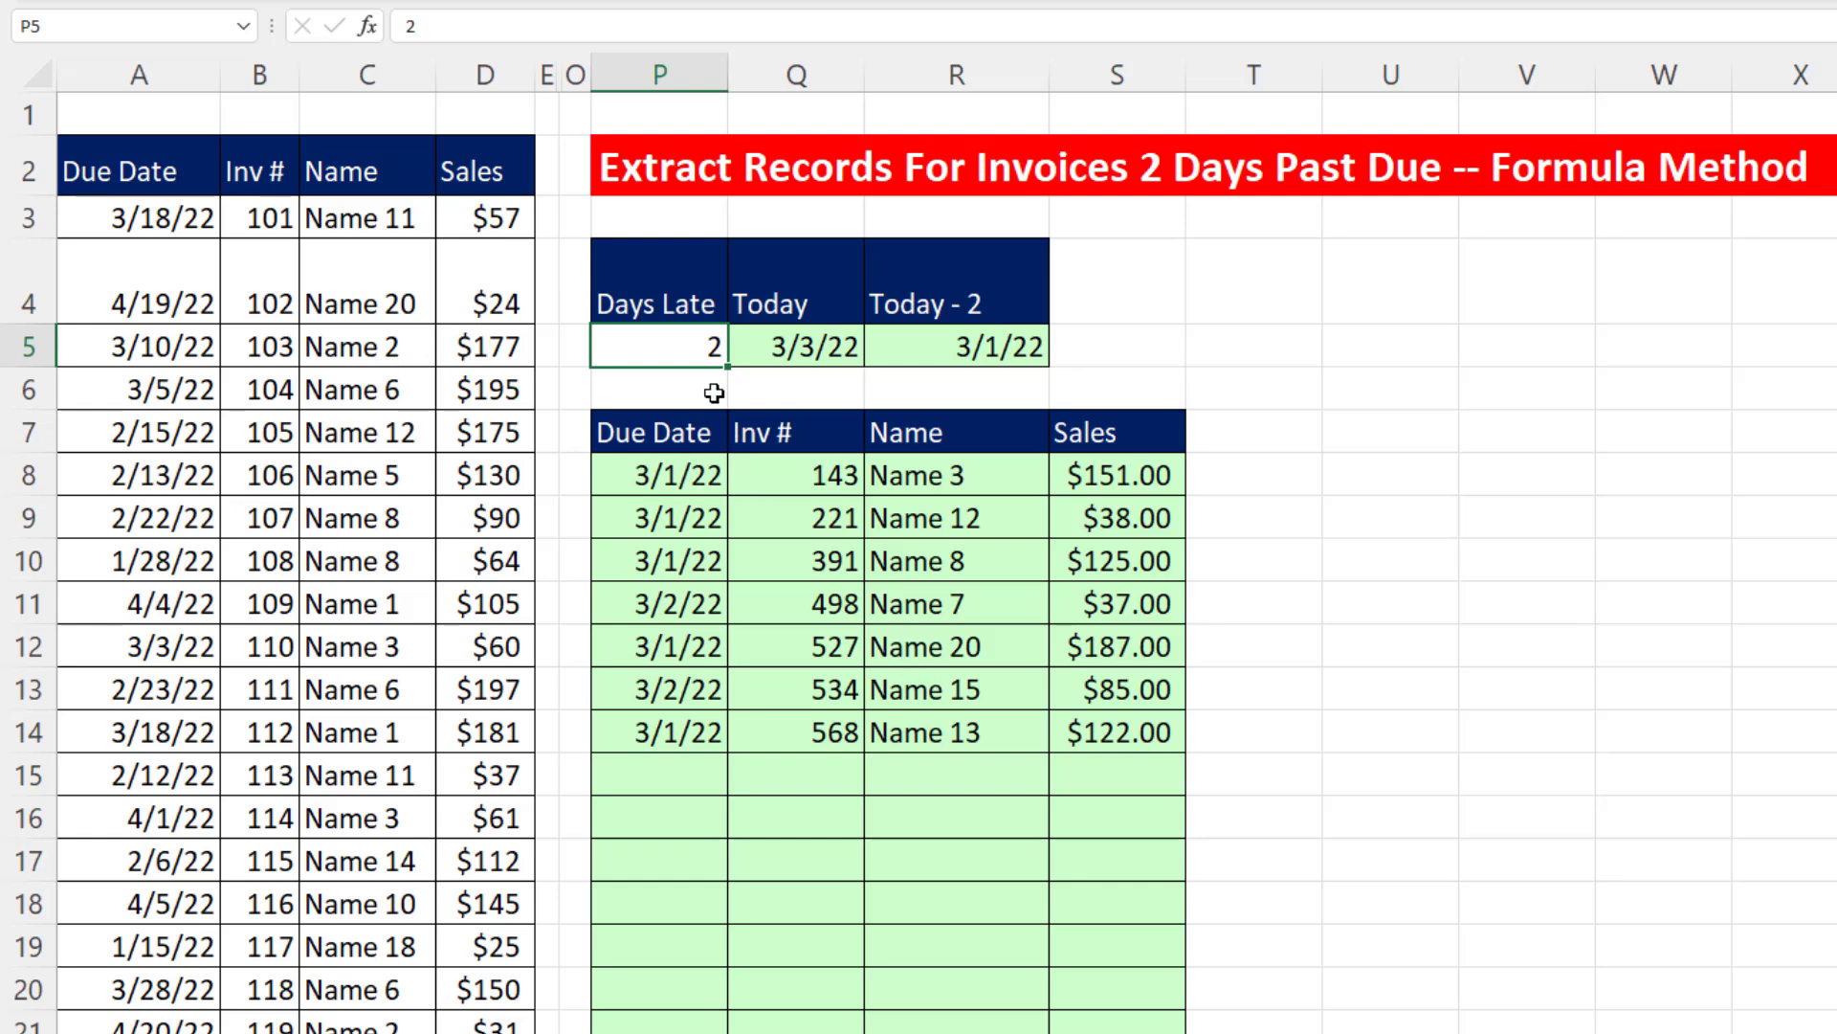
text(30)
key(ctrl+Return)
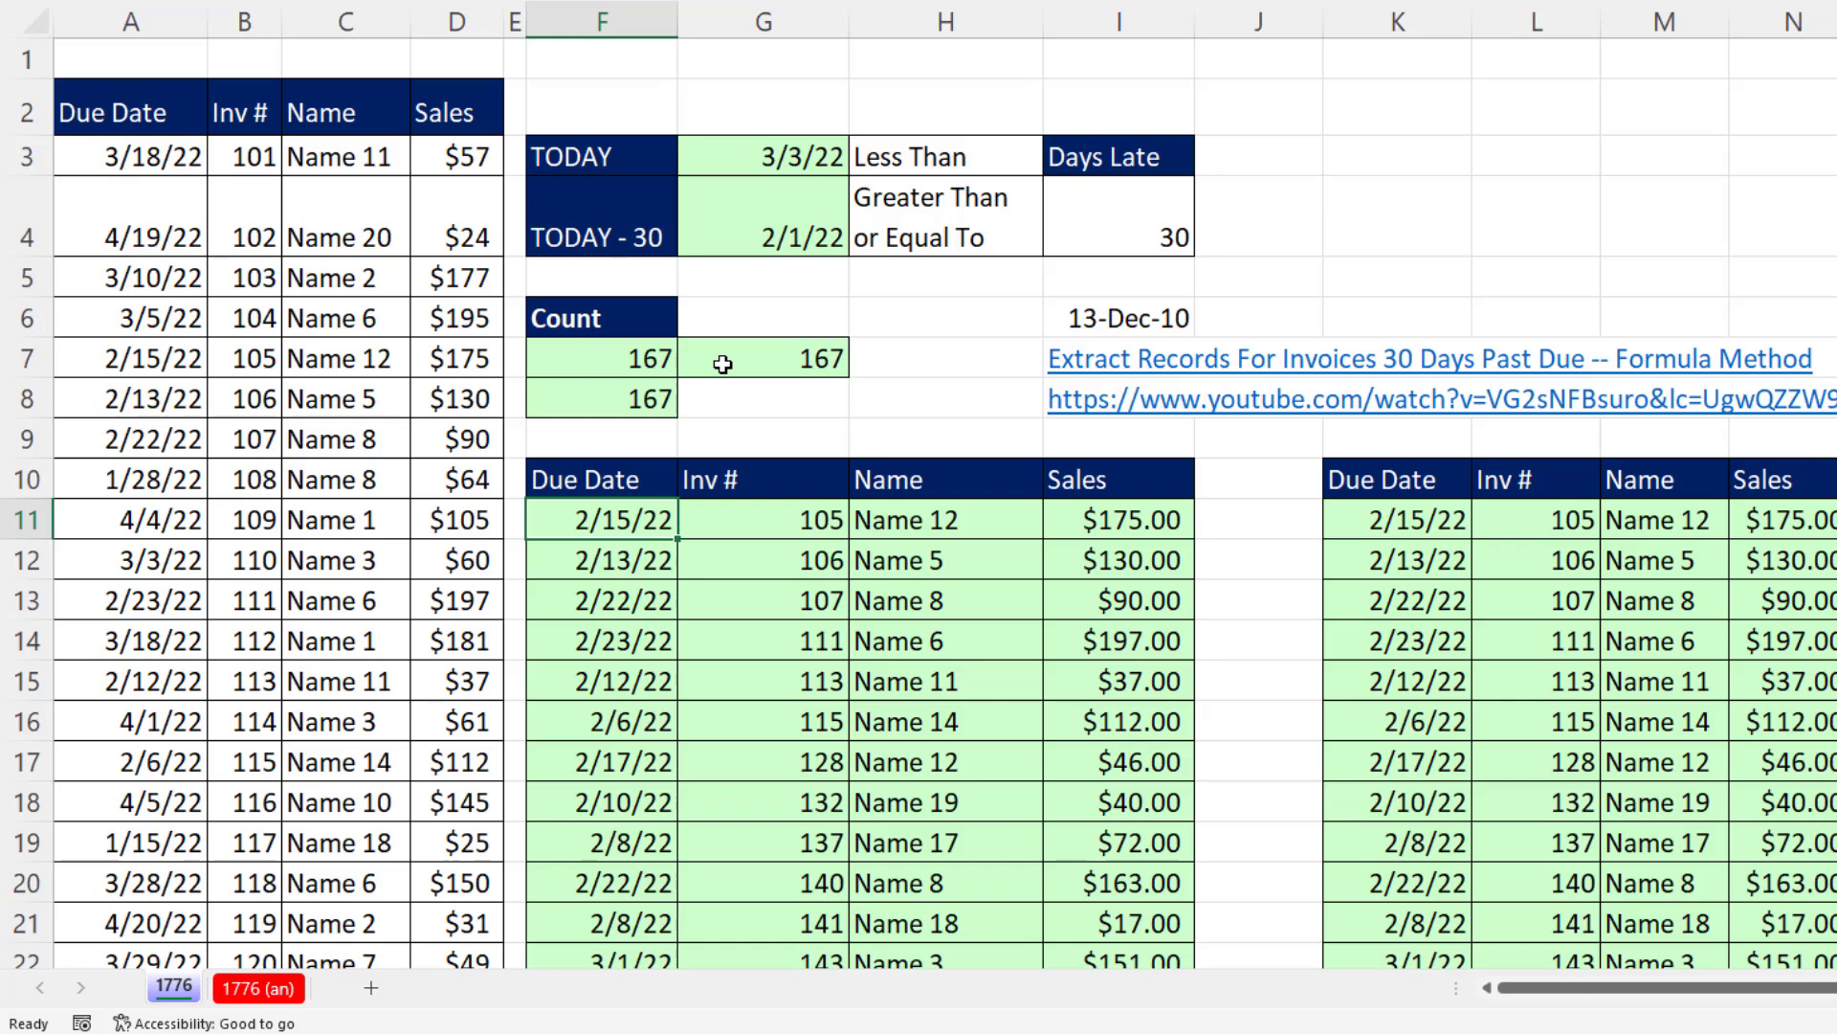
double_click(659, 371)
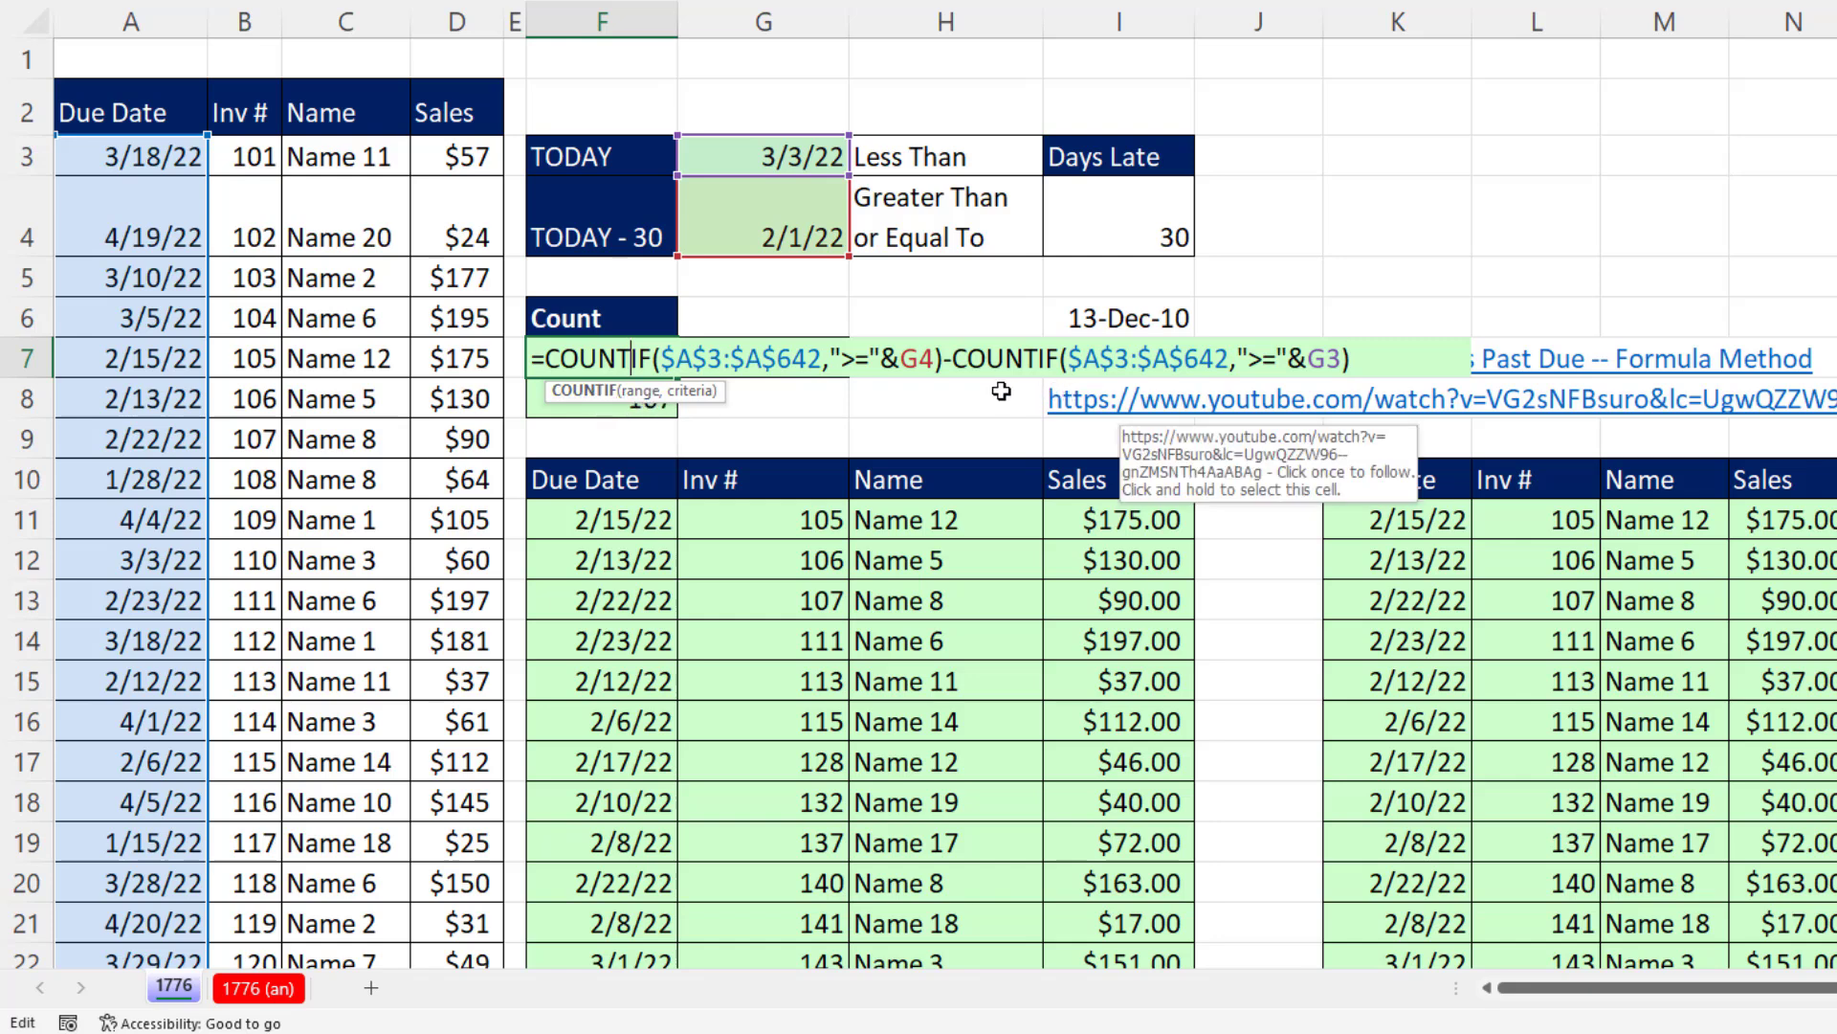
key(Return)
click(823, 358)
double_click(827, 358)
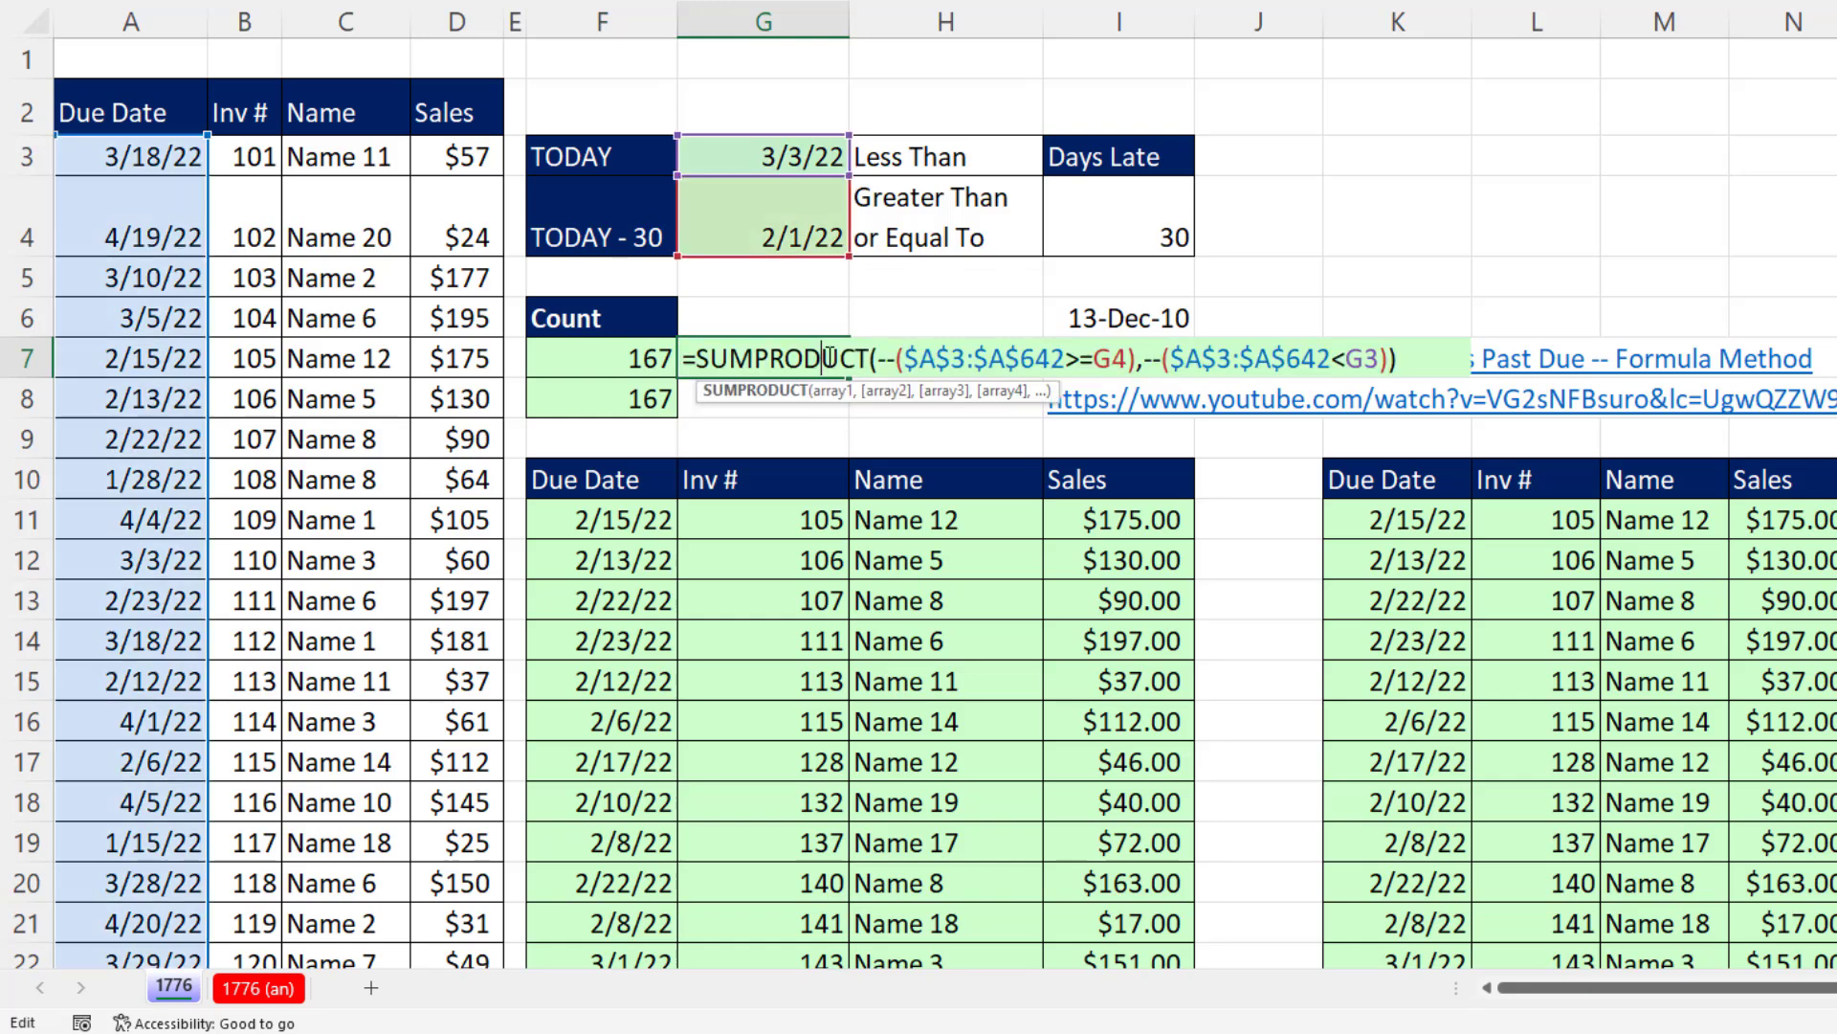
click(635, 410)
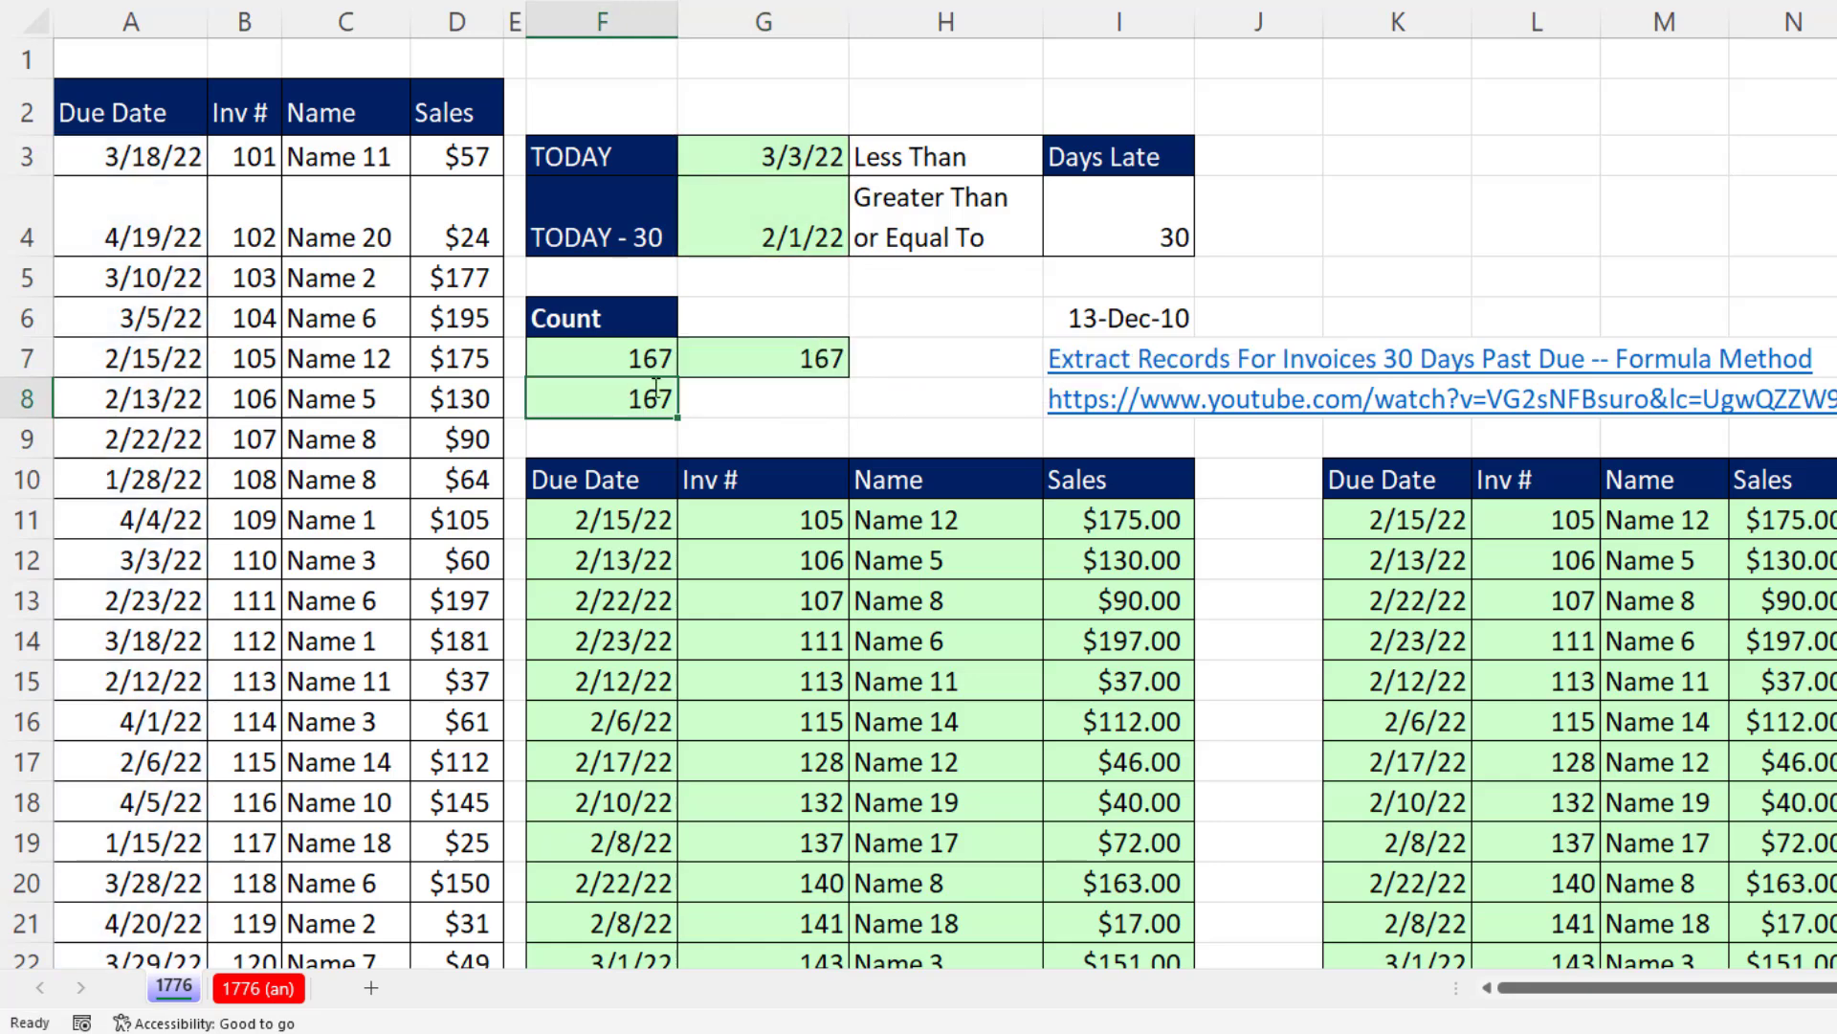
double_click(651, 398)
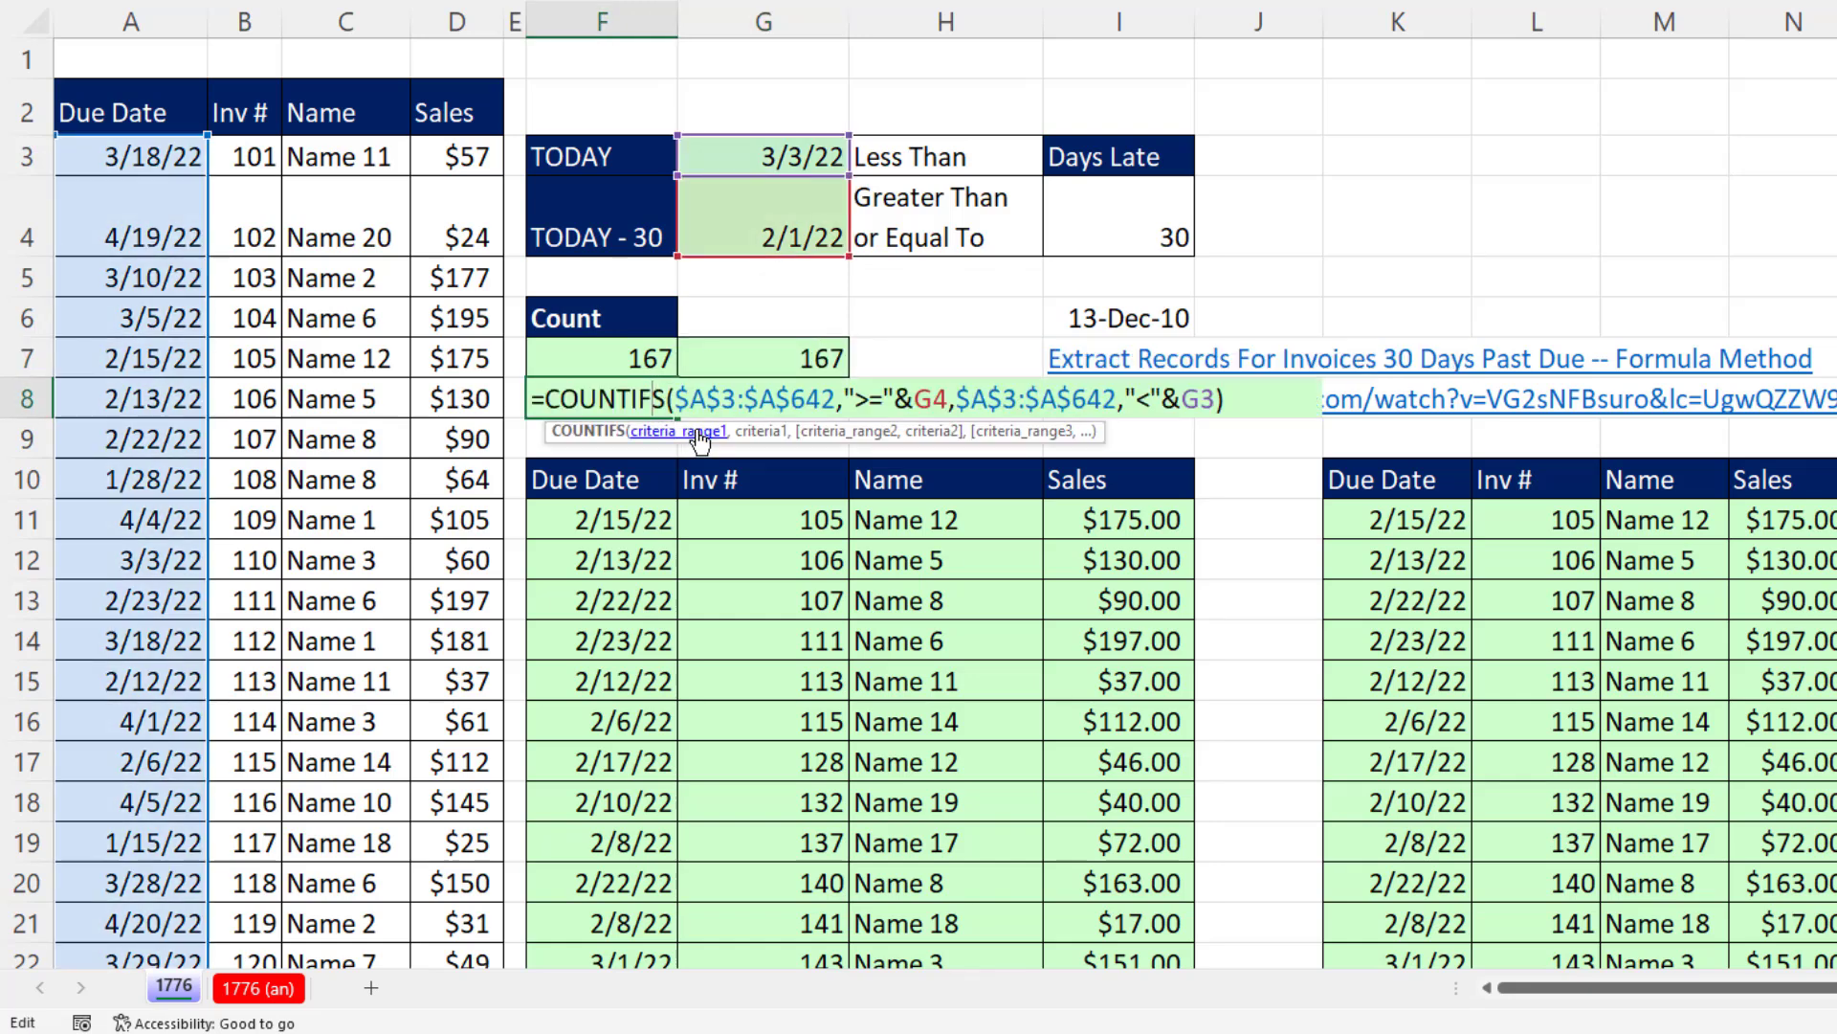
key(Escape)
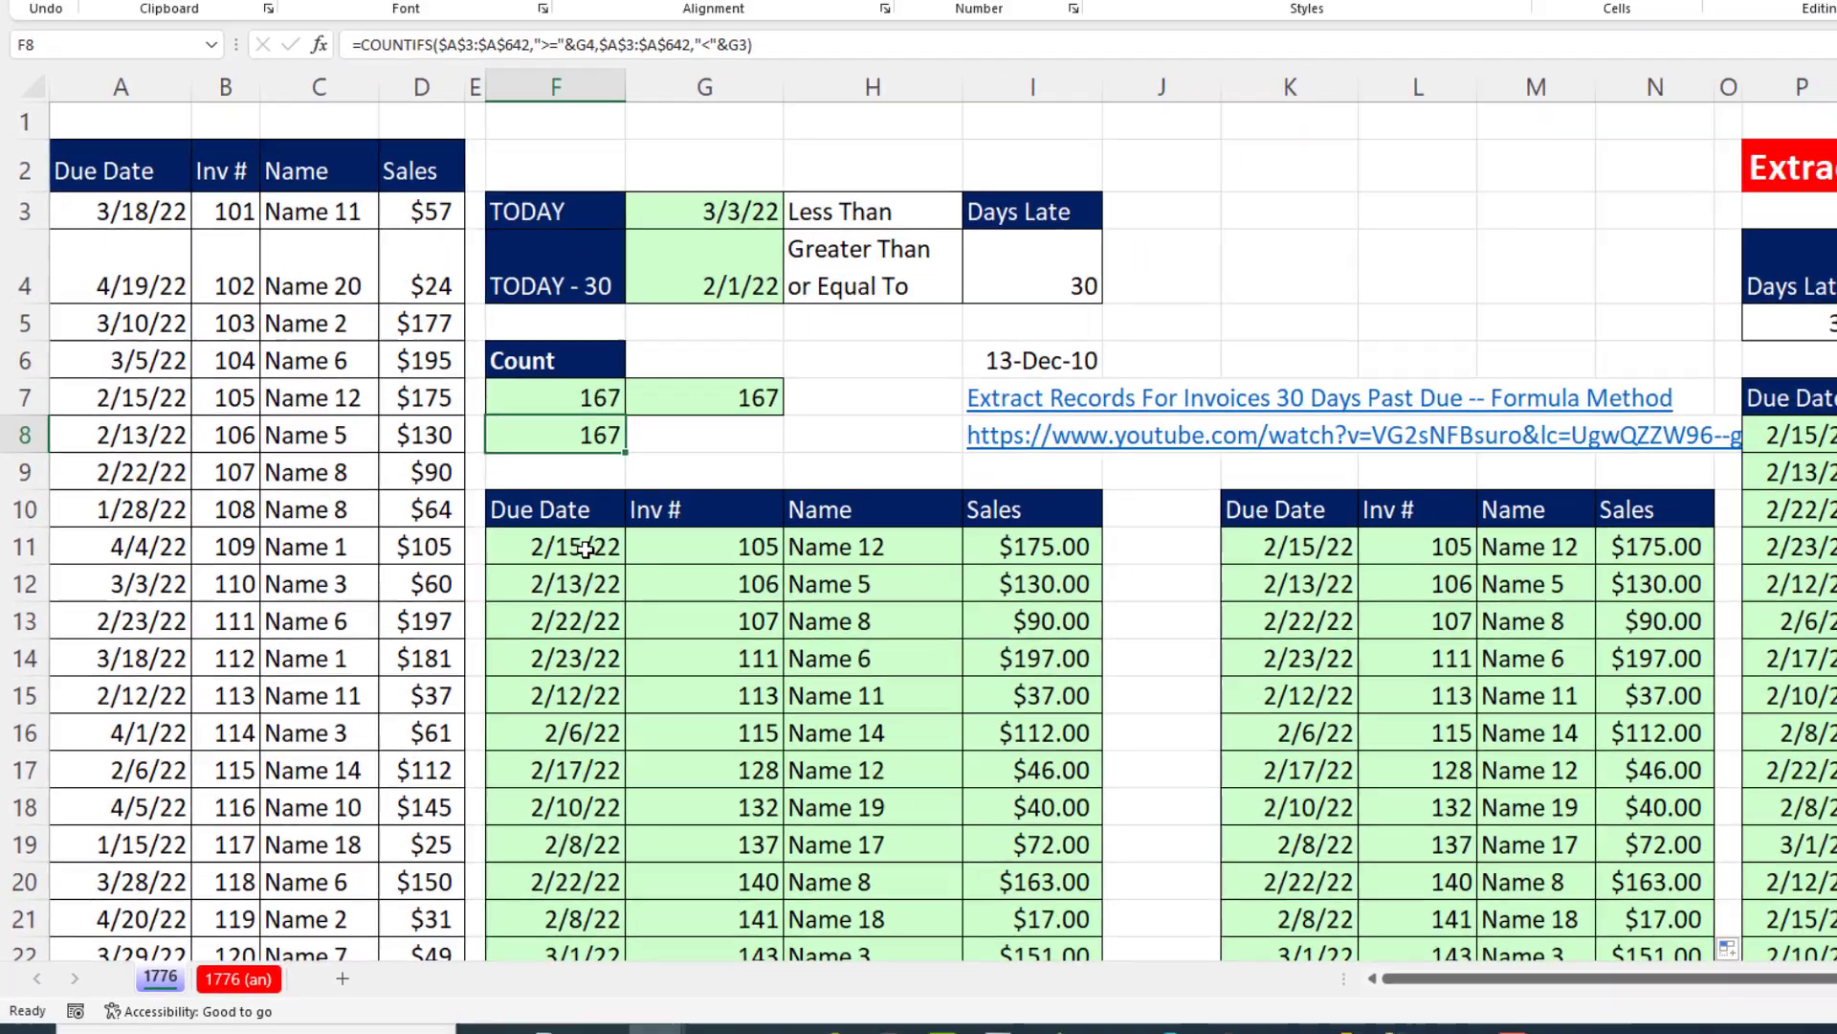
double_click(636, 520)
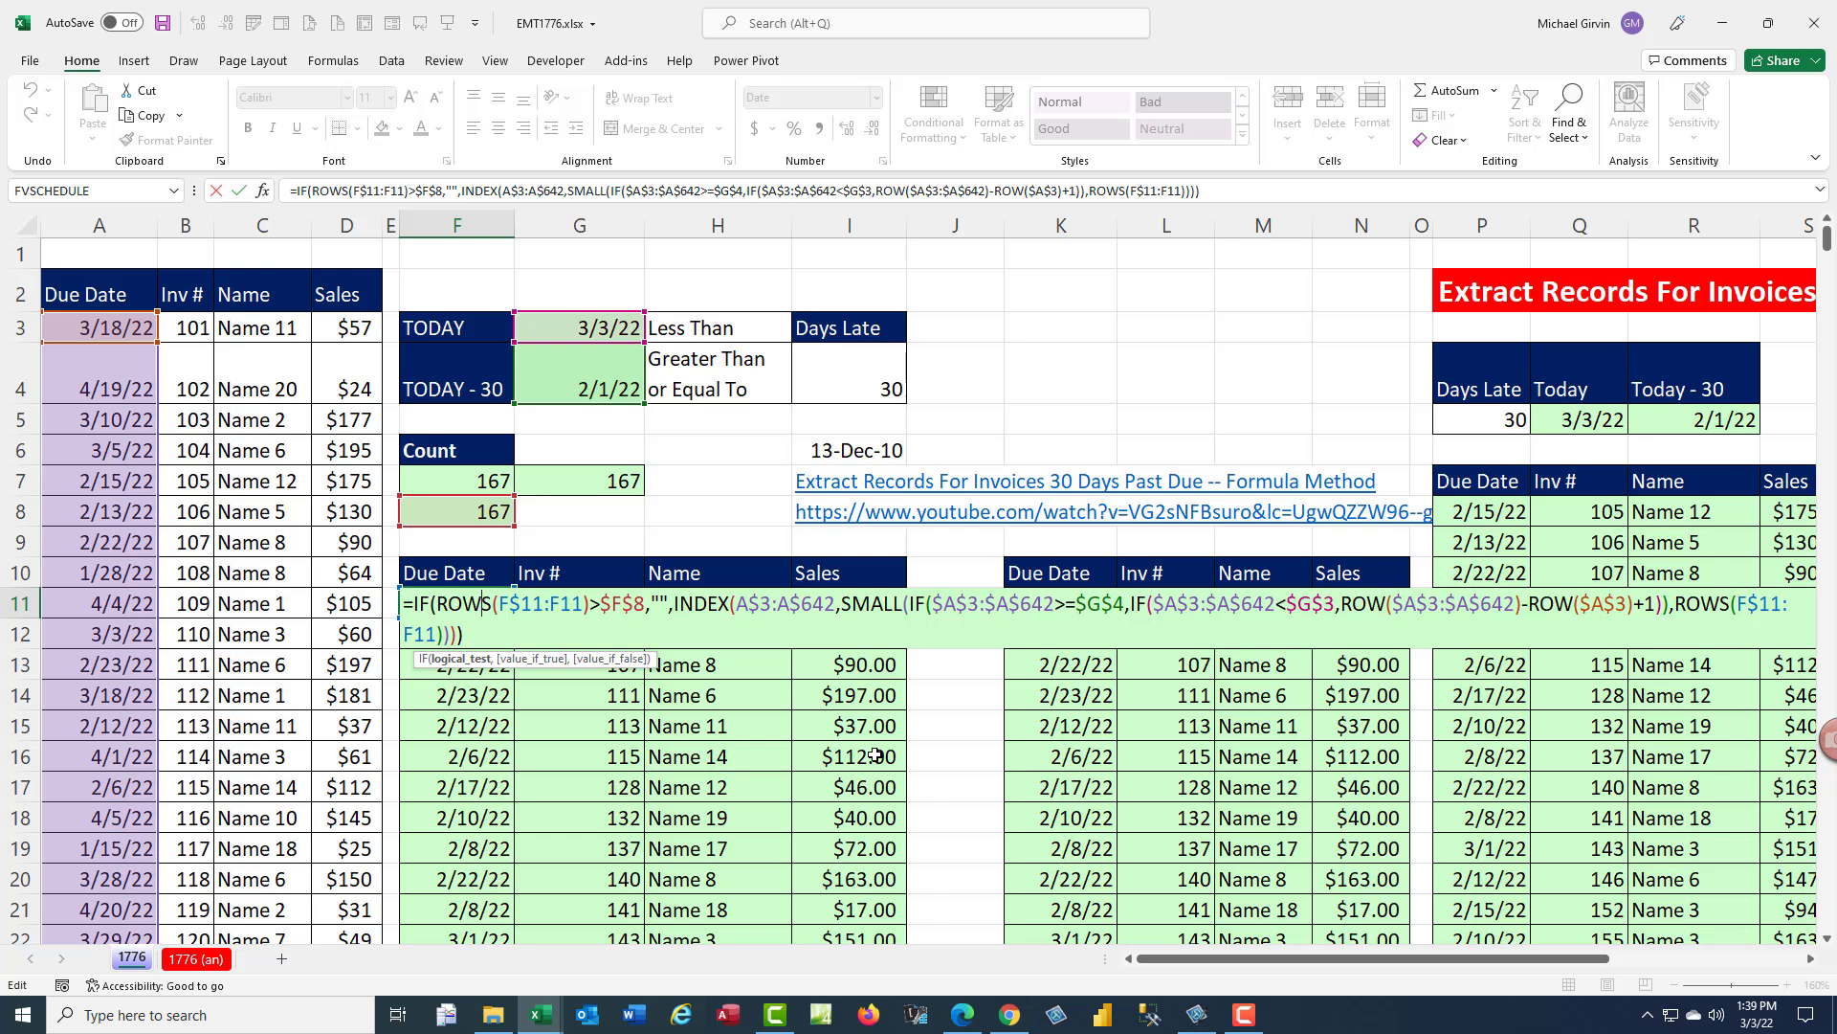
key(ctrl+shift+Return)
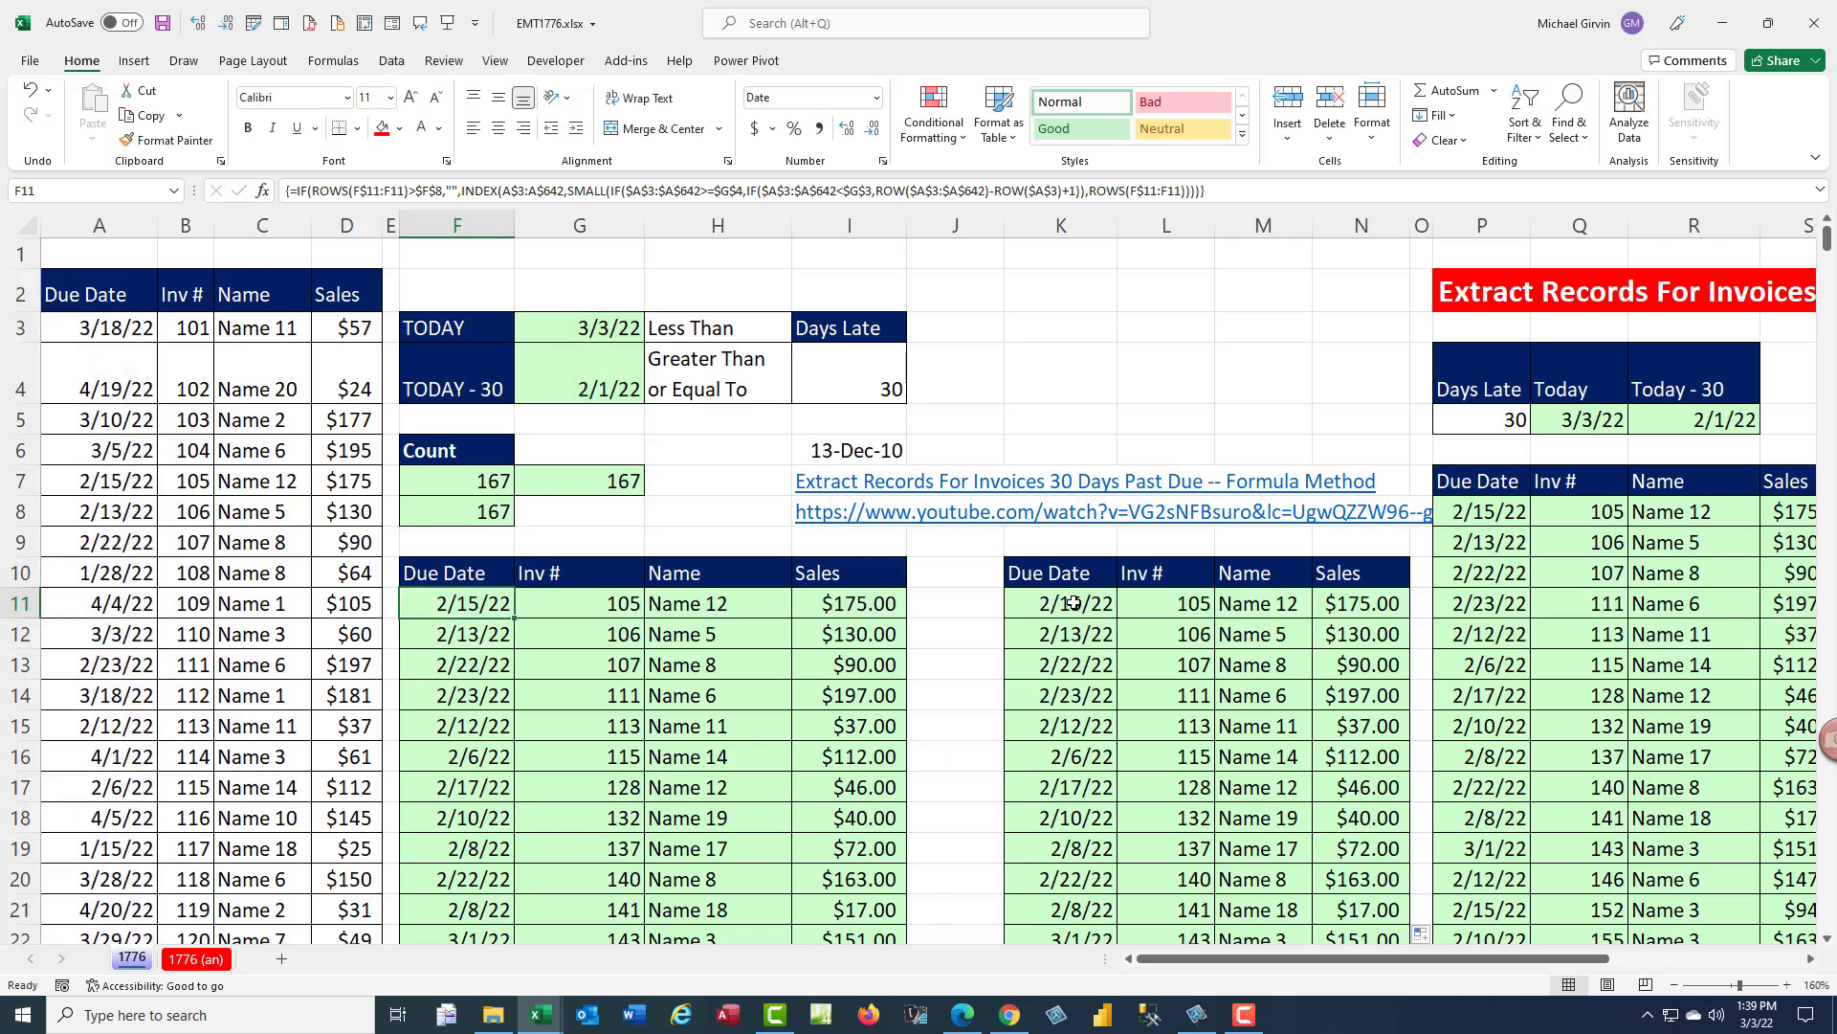
double_click(1074, 603)
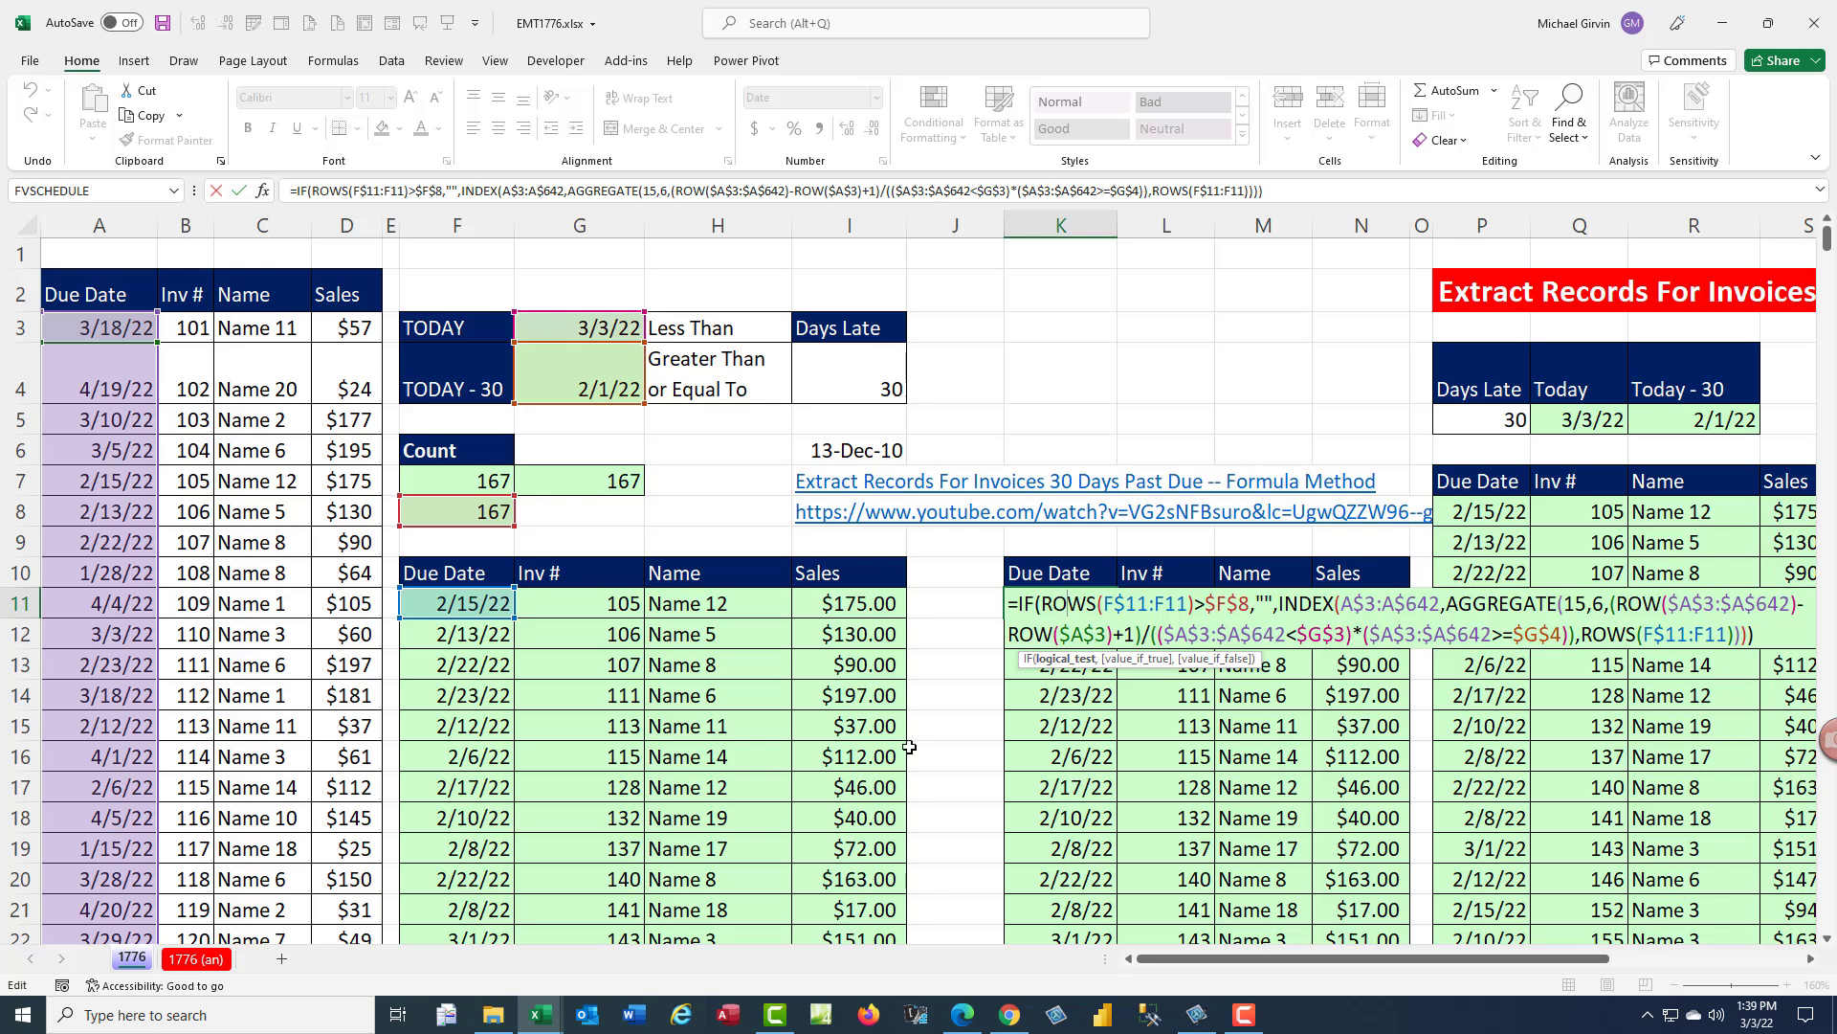
key(ctrl+Return)
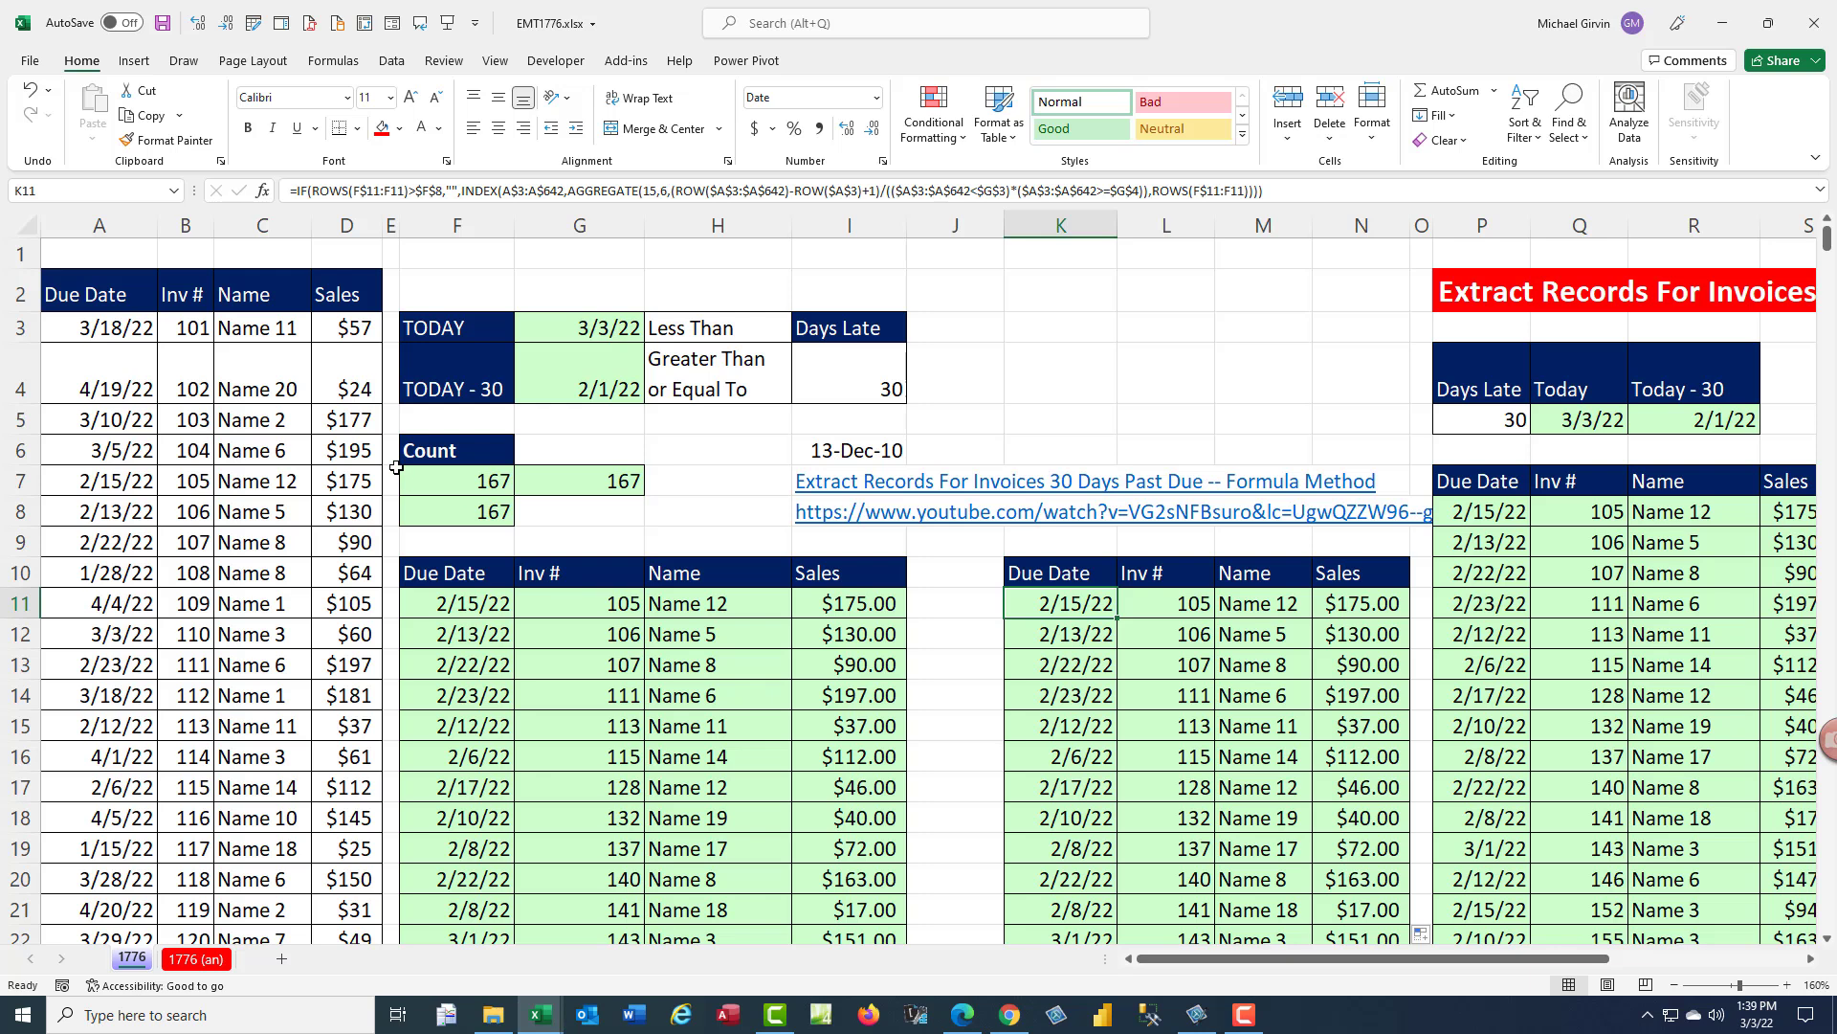
- Hide columns F to N so the Days Past Due extract sits beside the invoice data
click(454, 224)
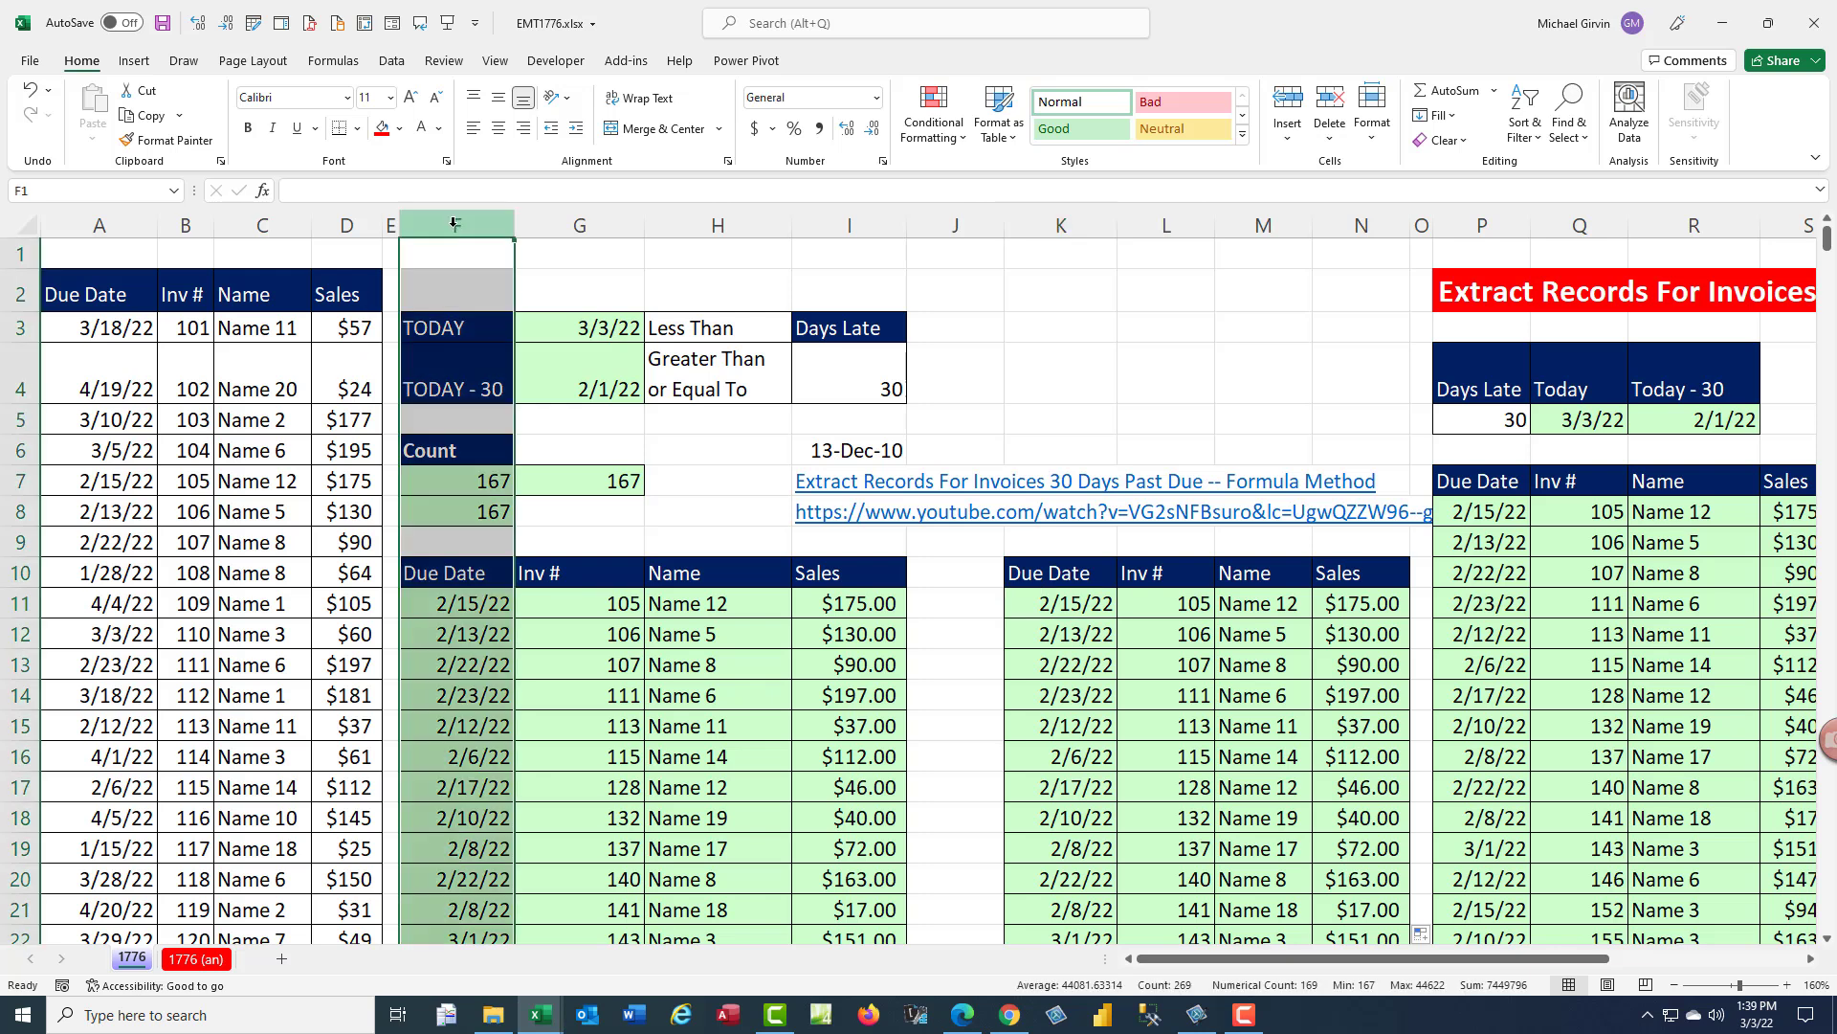
drag(454, 224, 1327, 282)
right_click(806, 224)
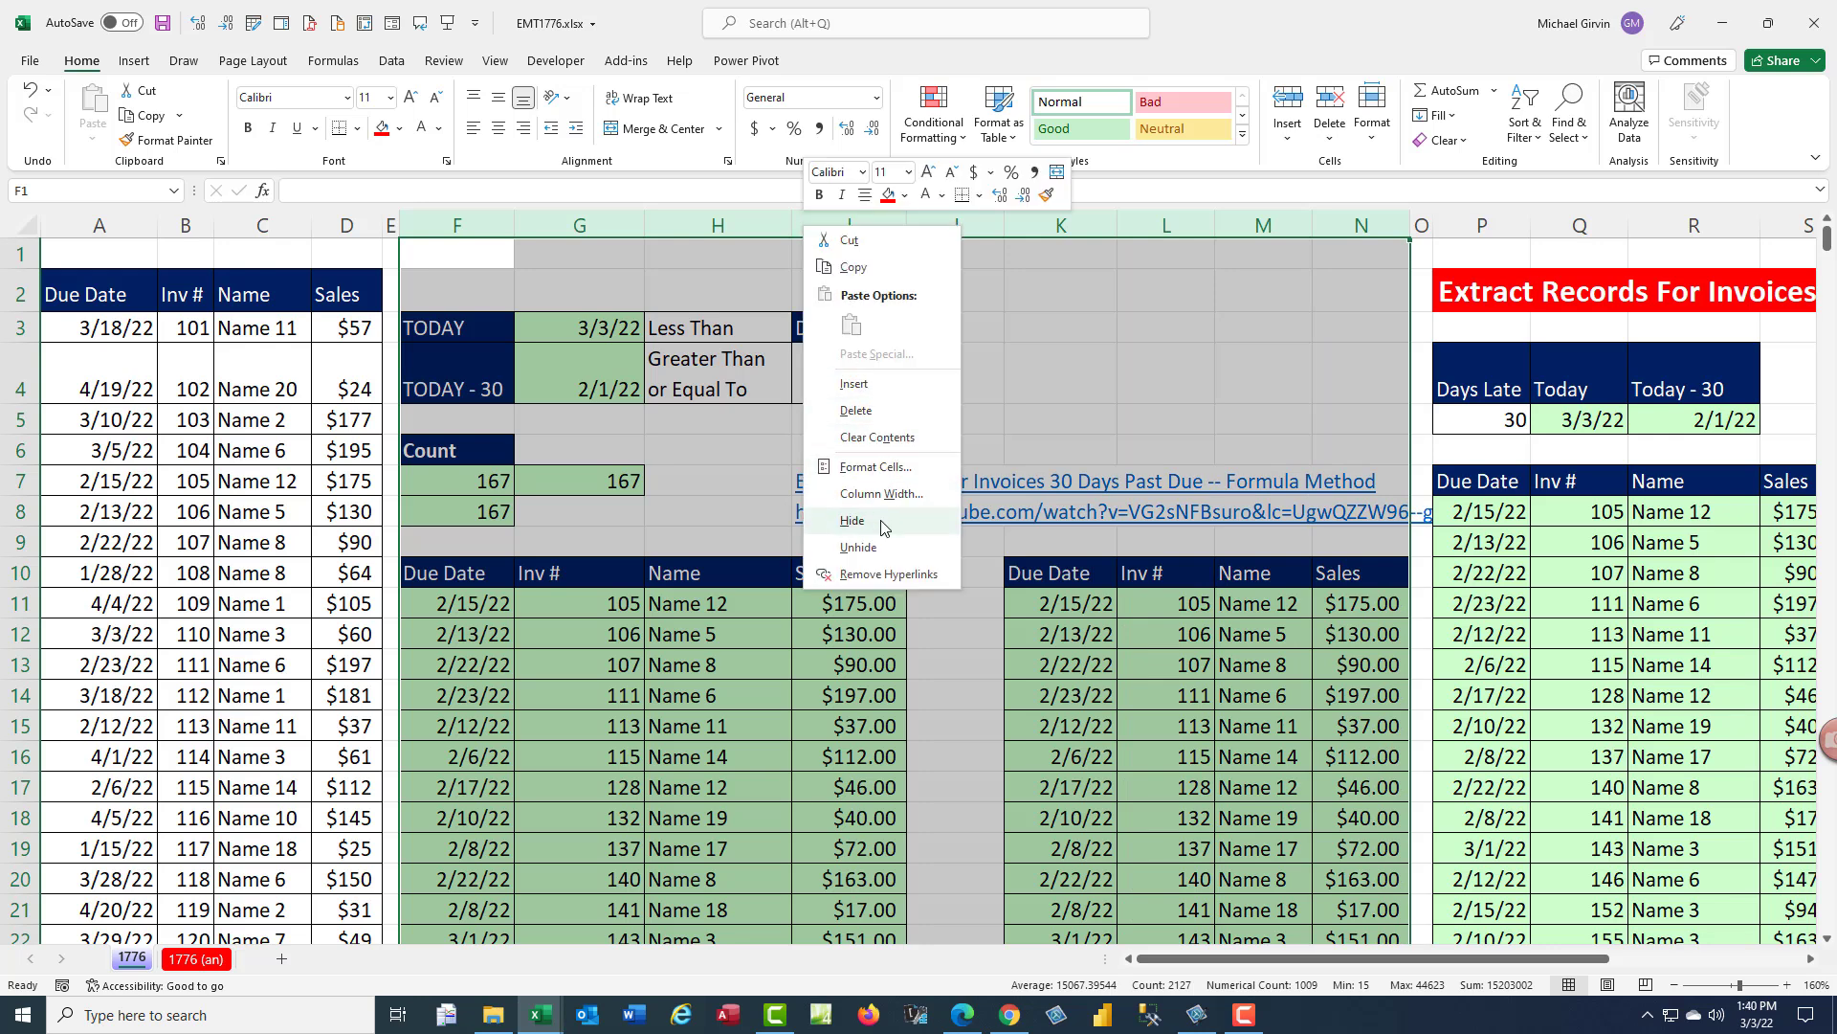
click(876, 521)
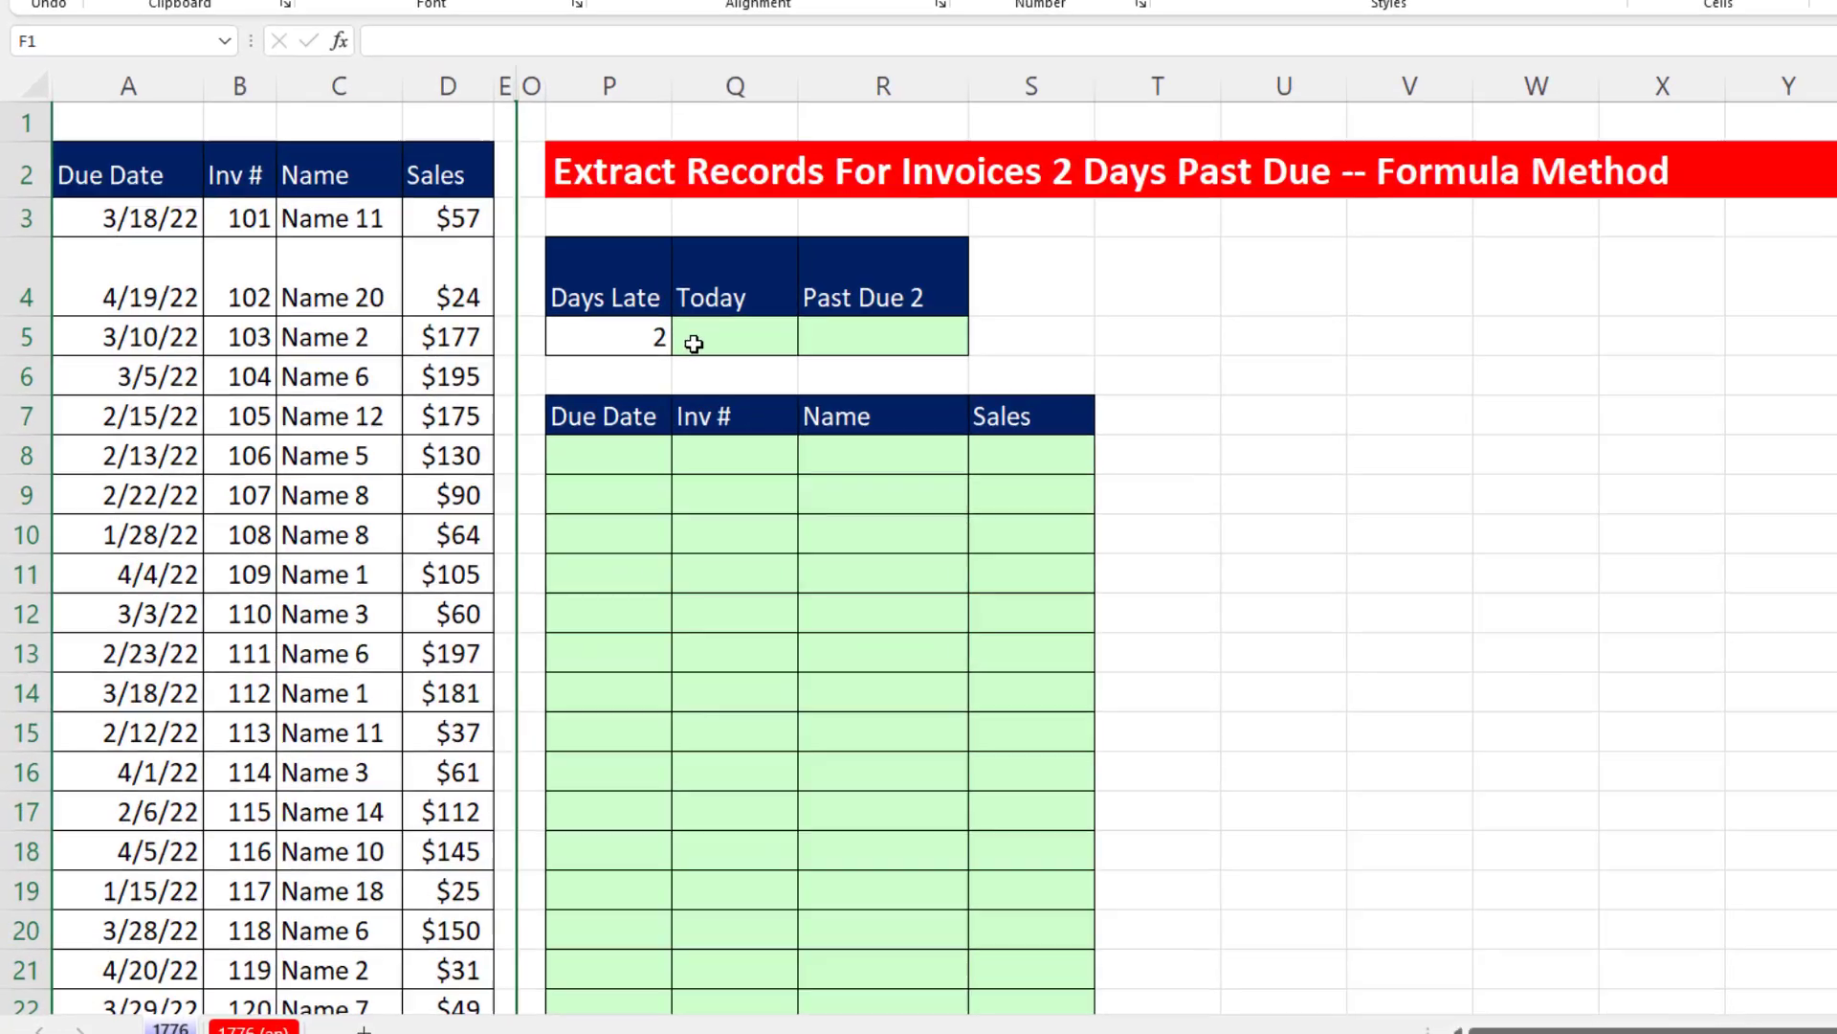
- Enter =TODAY() in Q5 so it shows 3/3/22
click(693, 343)
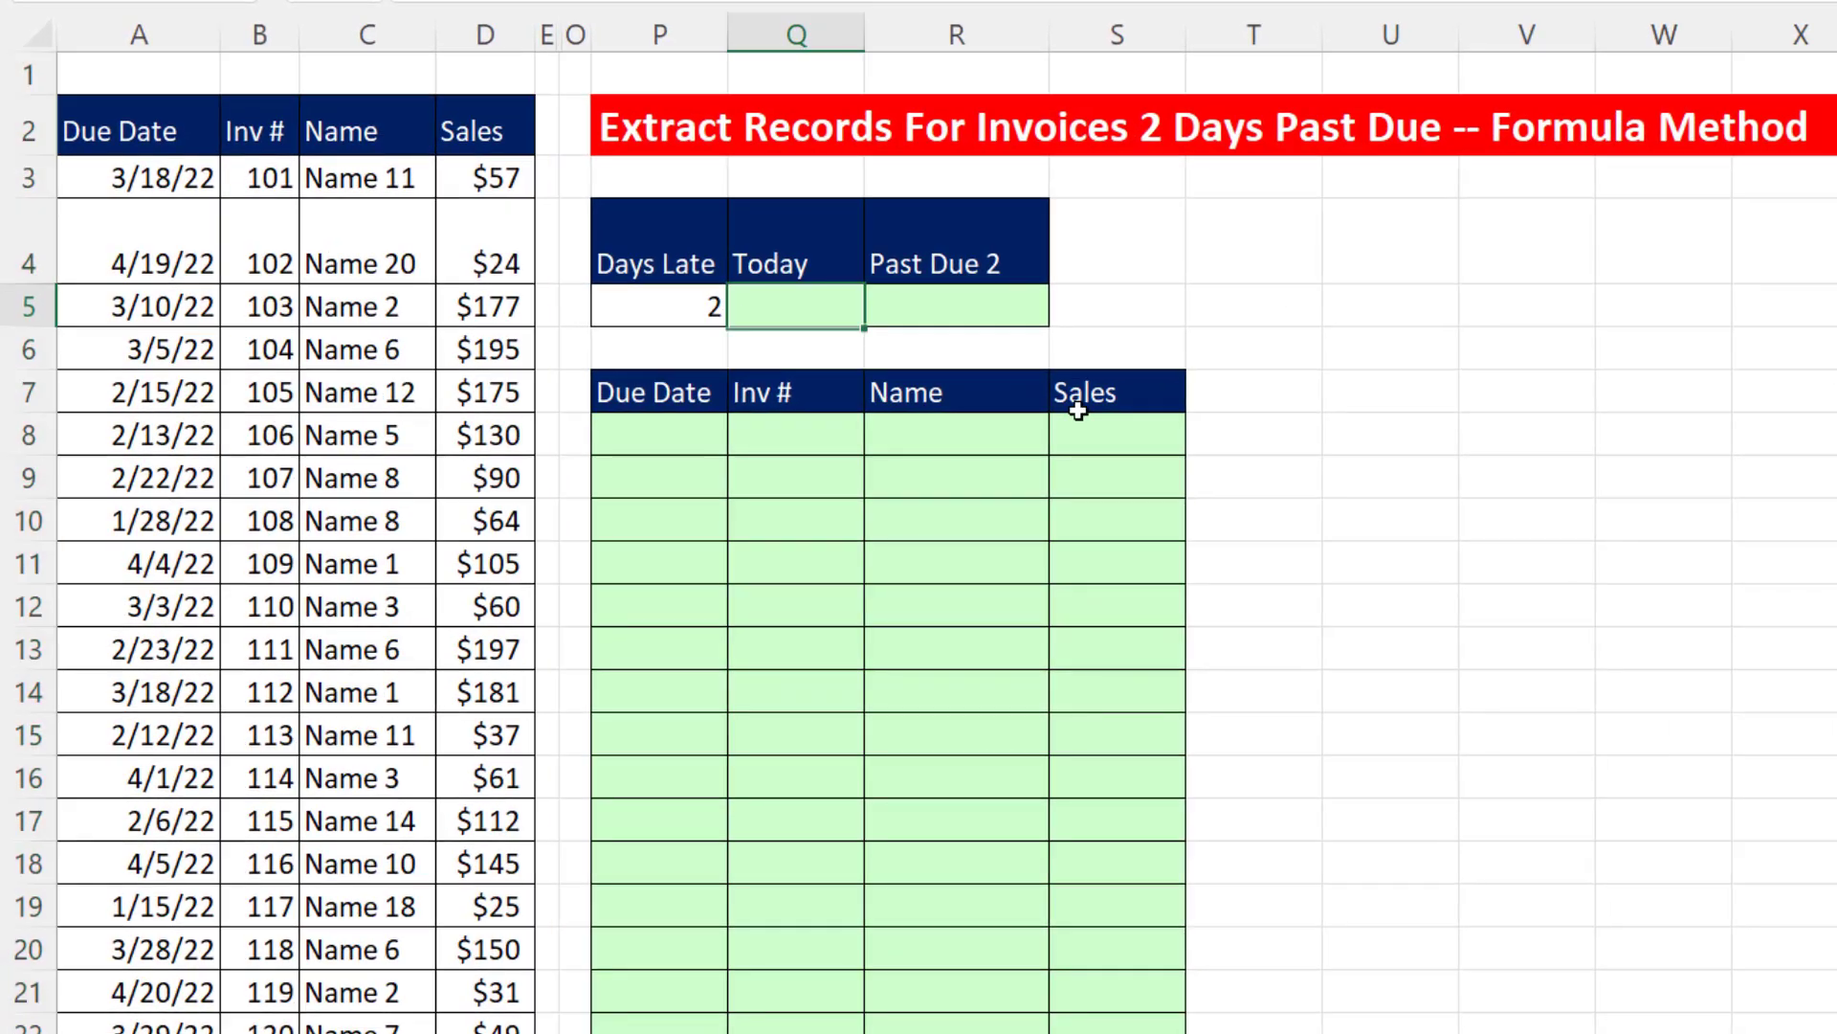
text(=today)
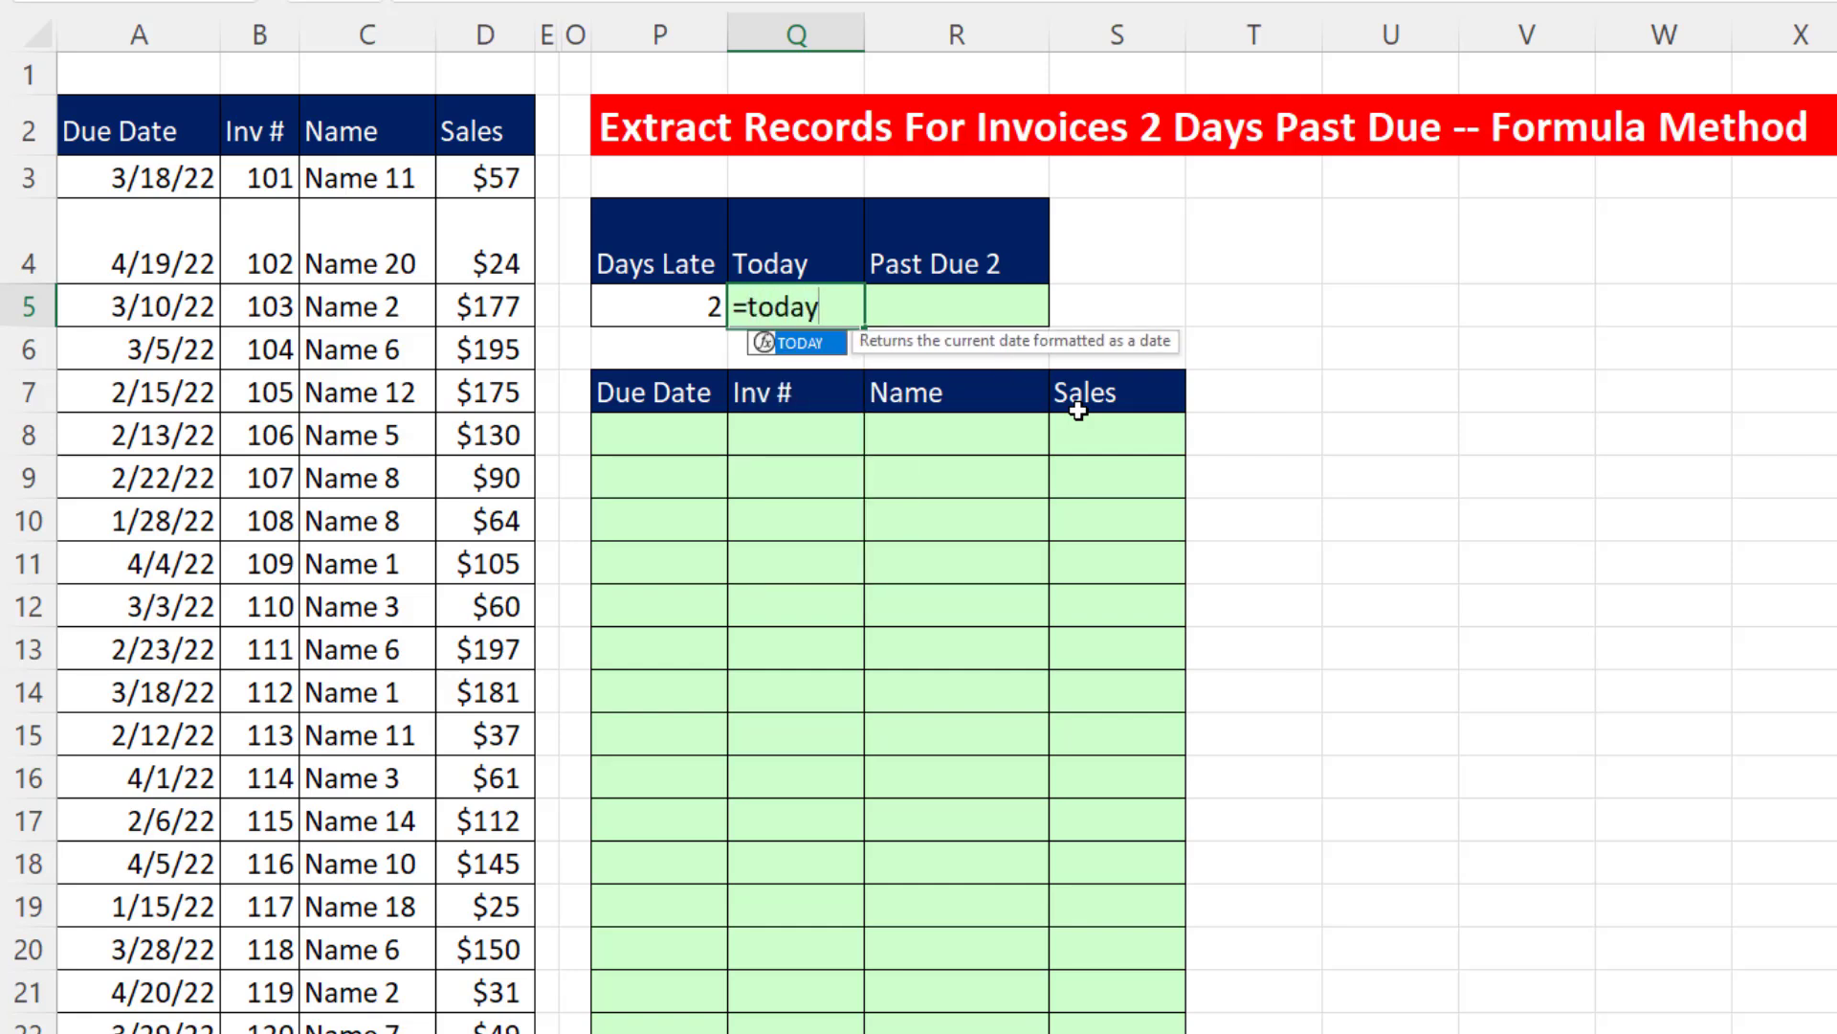
key(Tab)
text())
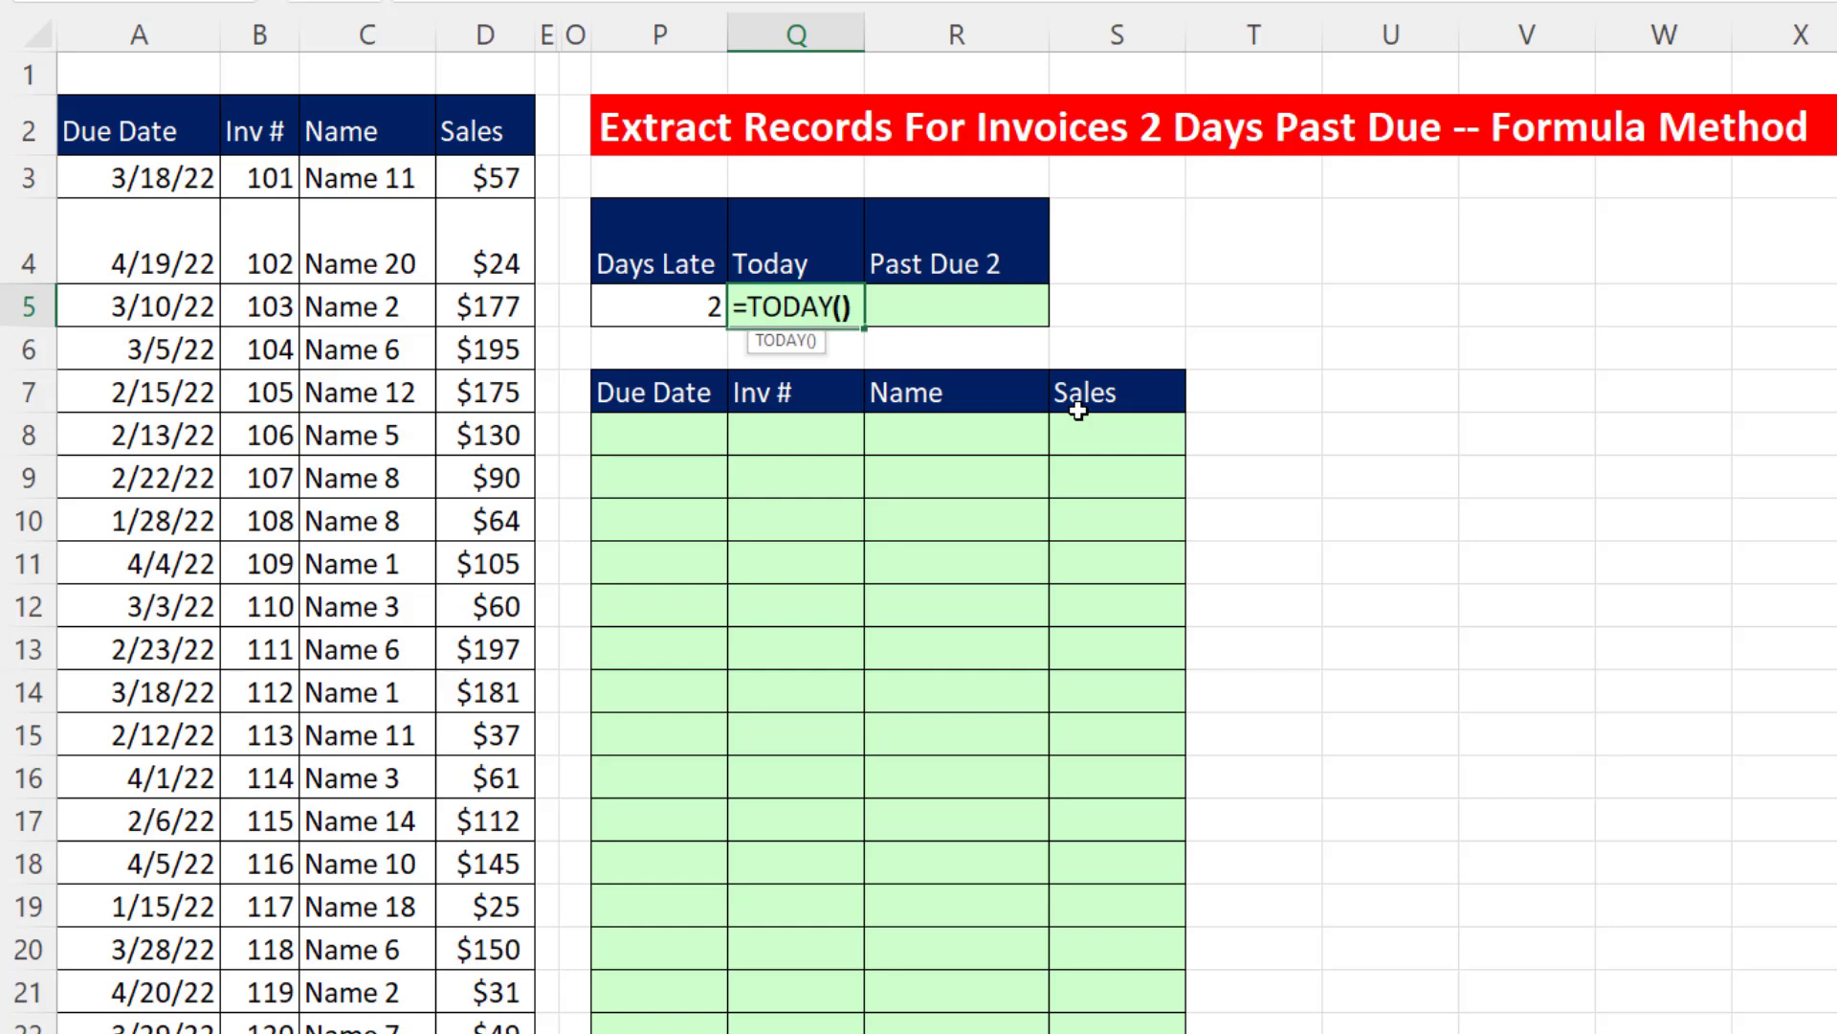
key(Tab)
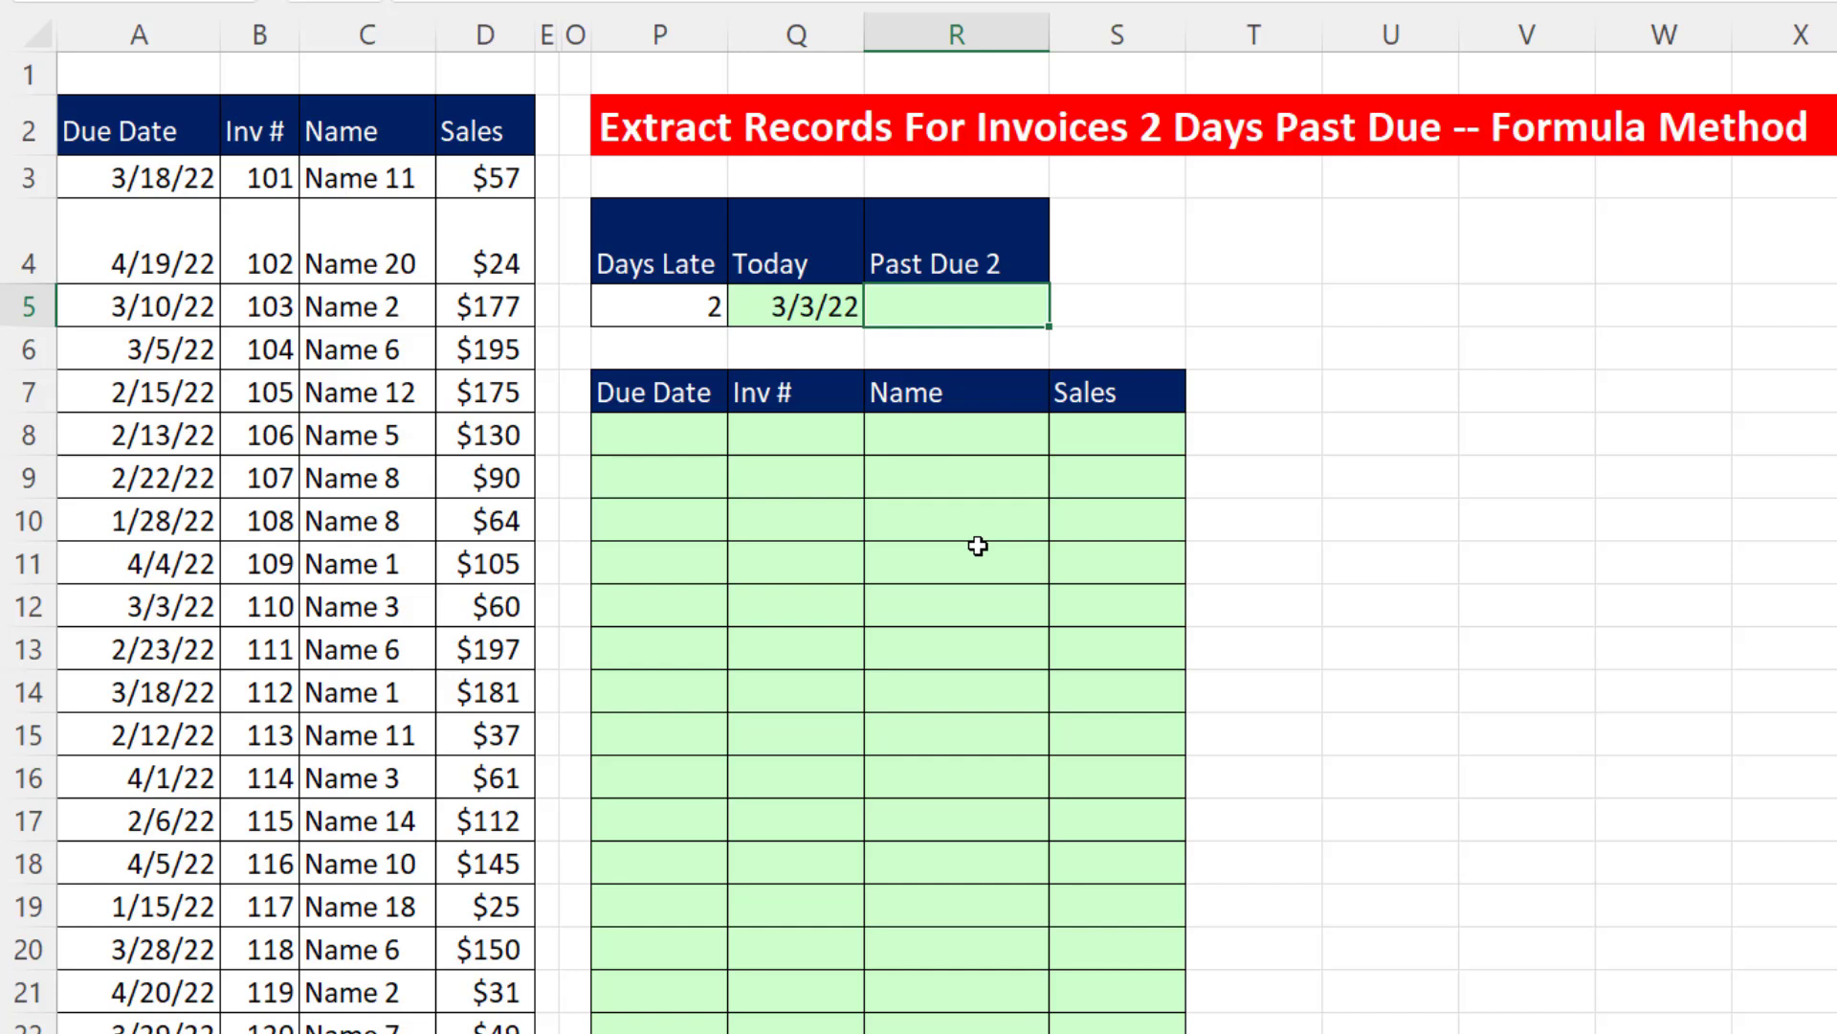
- Replace the R4 header with ="Today - "&P5 so it reads Today - 2
key(Up)
key(Delete)
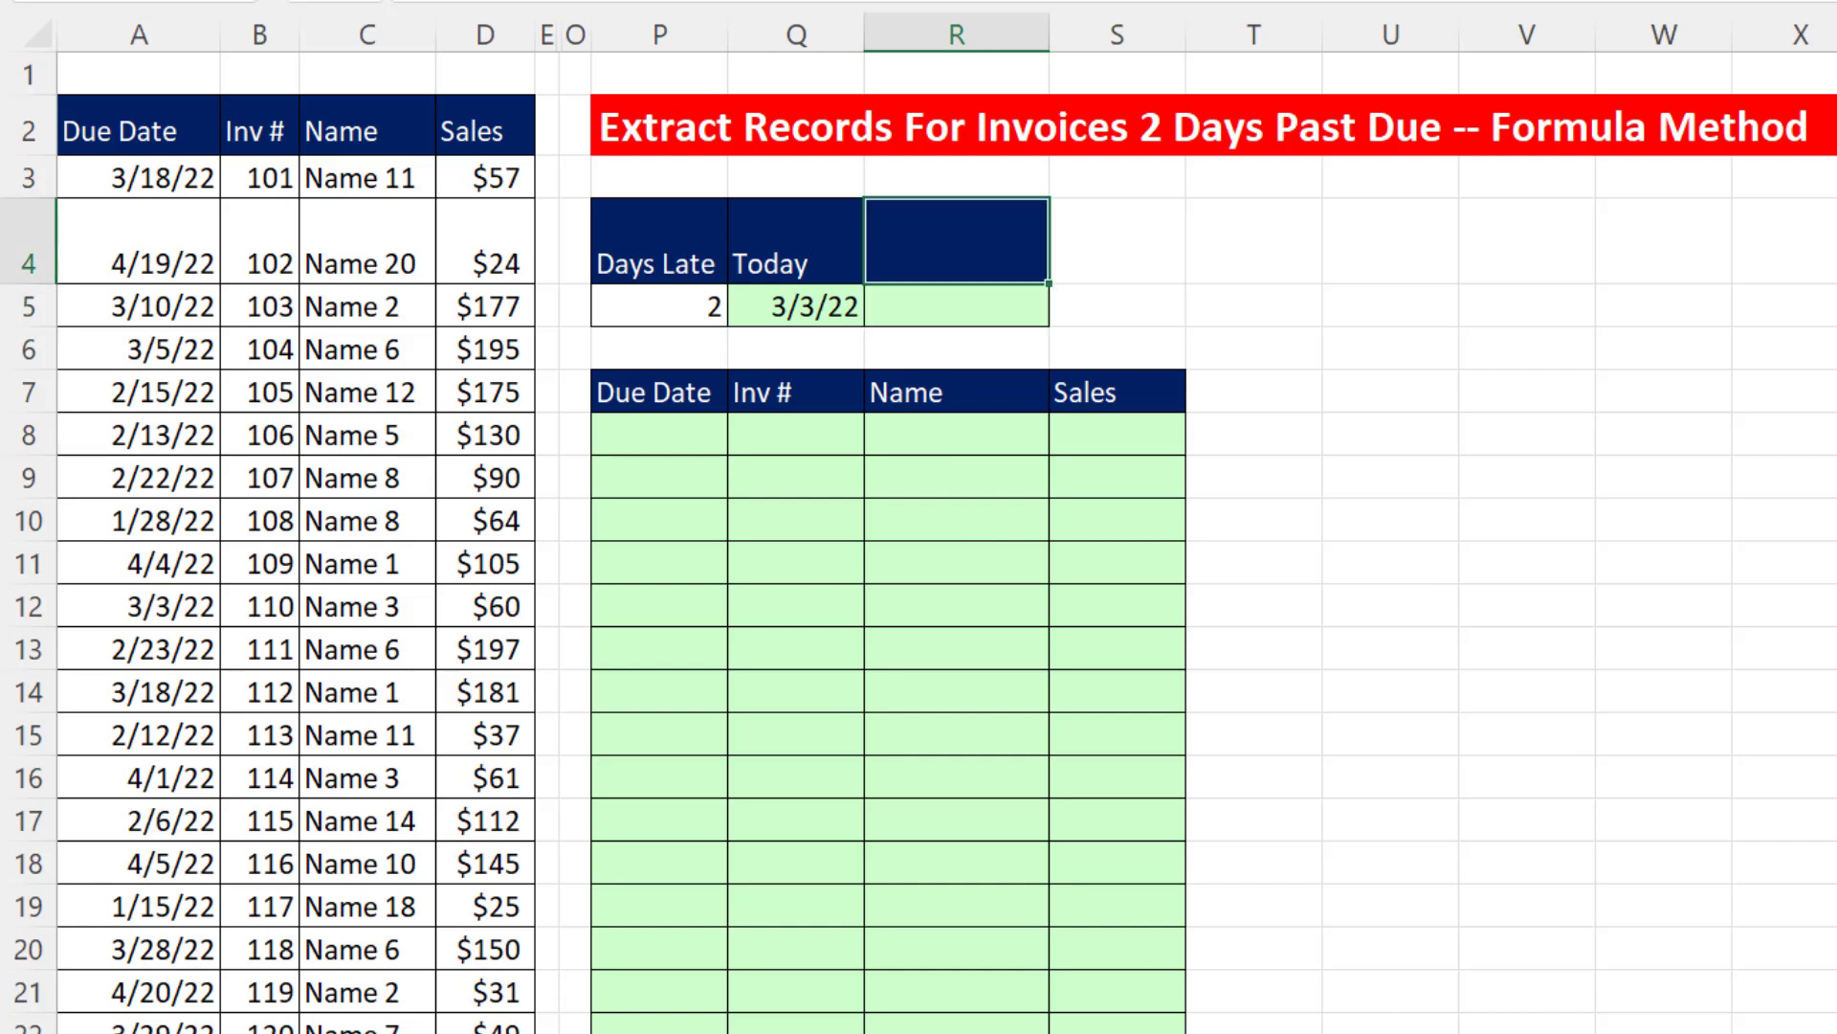
text(=)
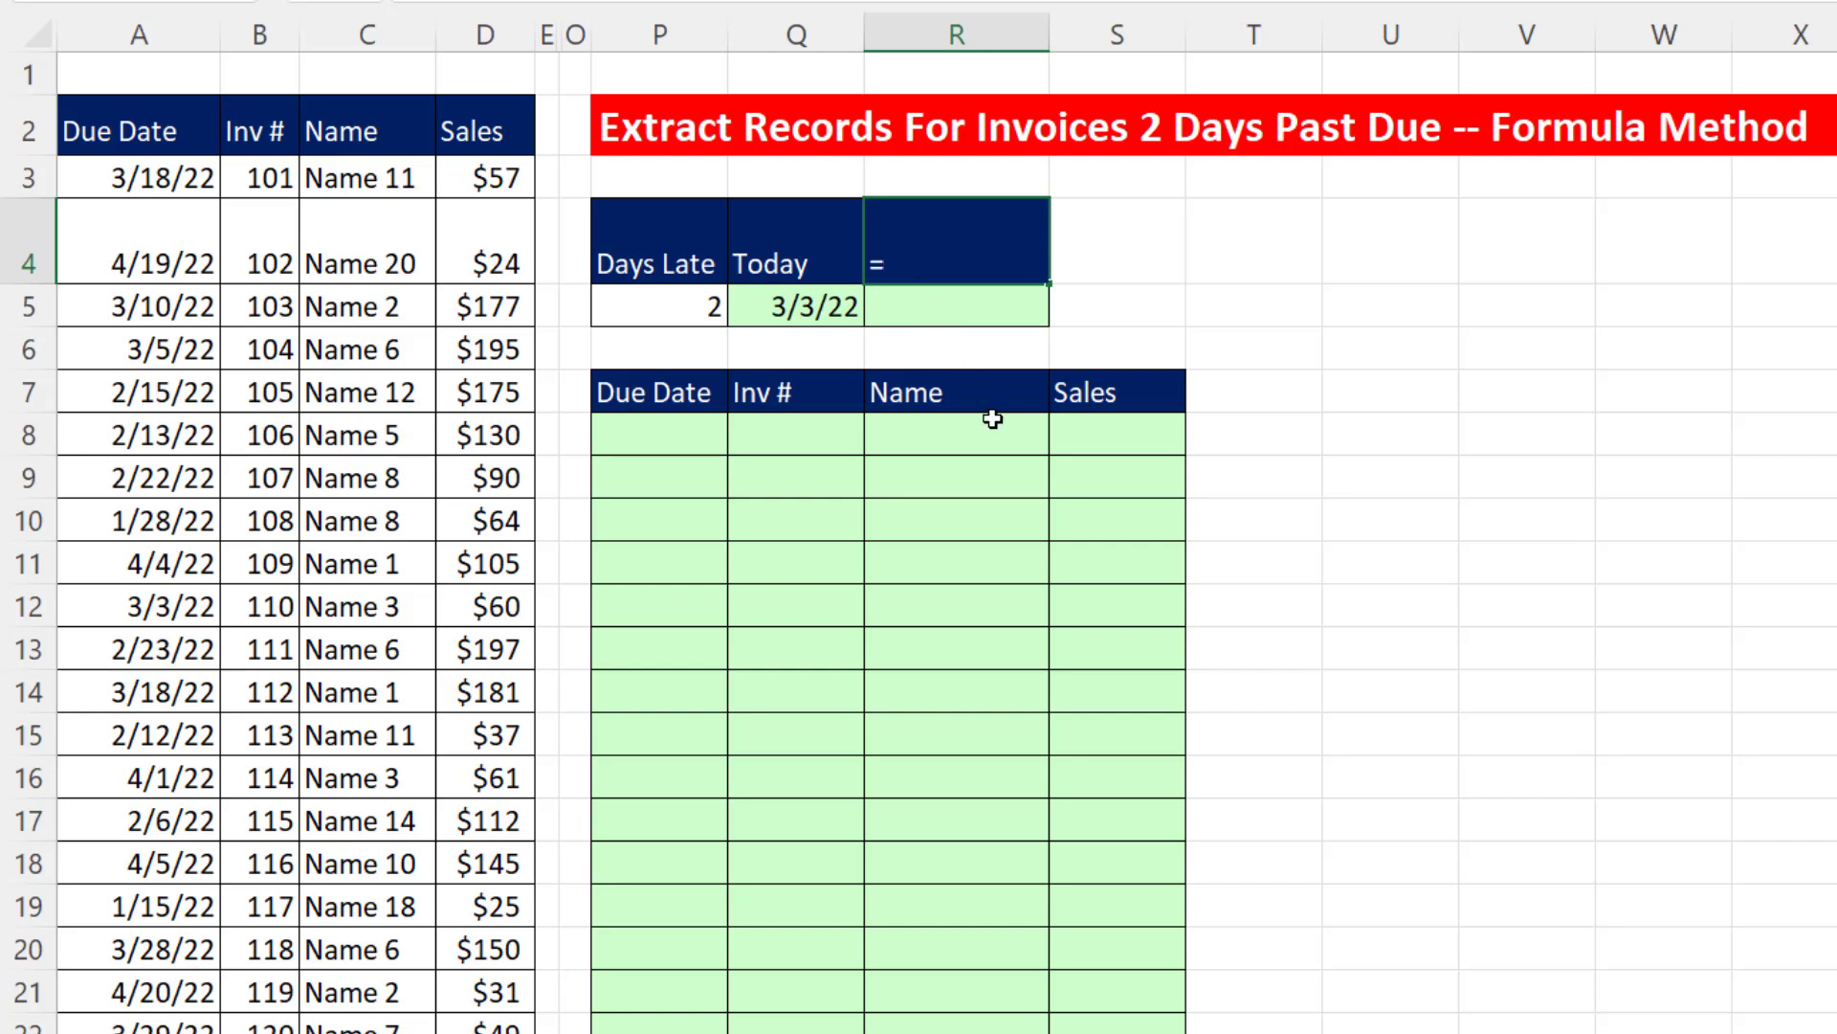
text("Today - "&)
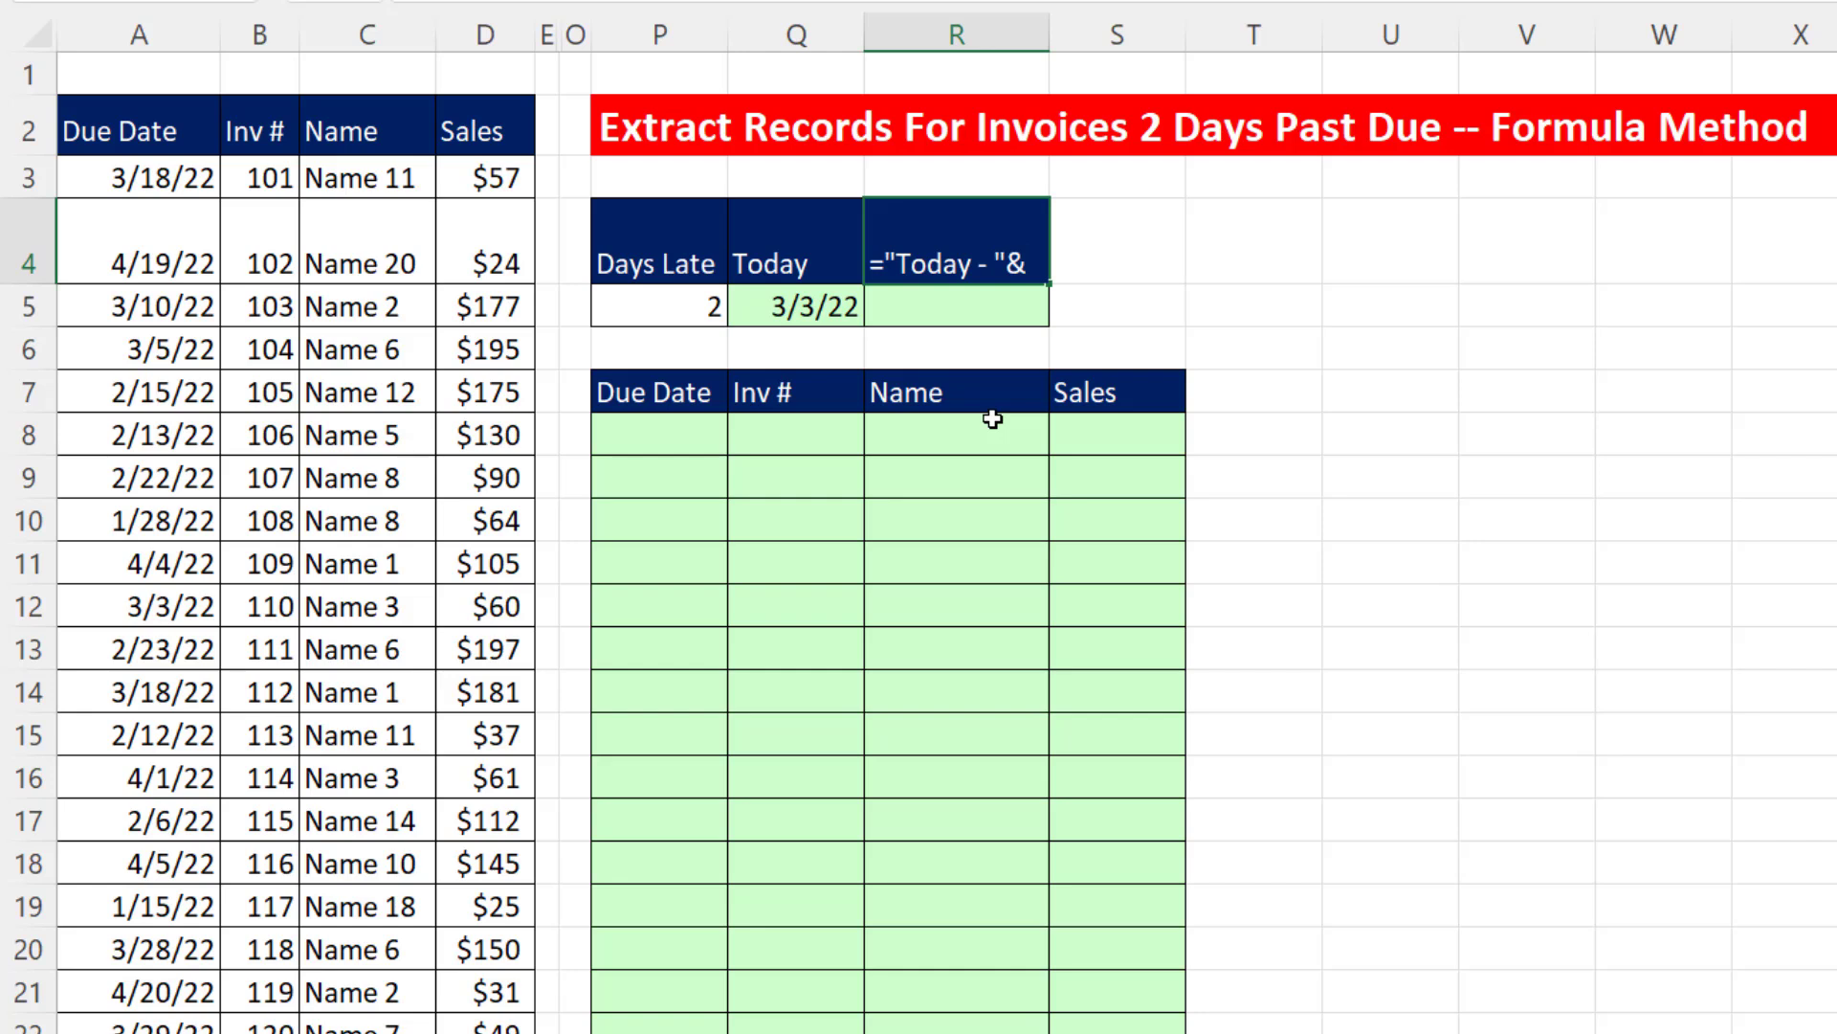
click(666, 309)
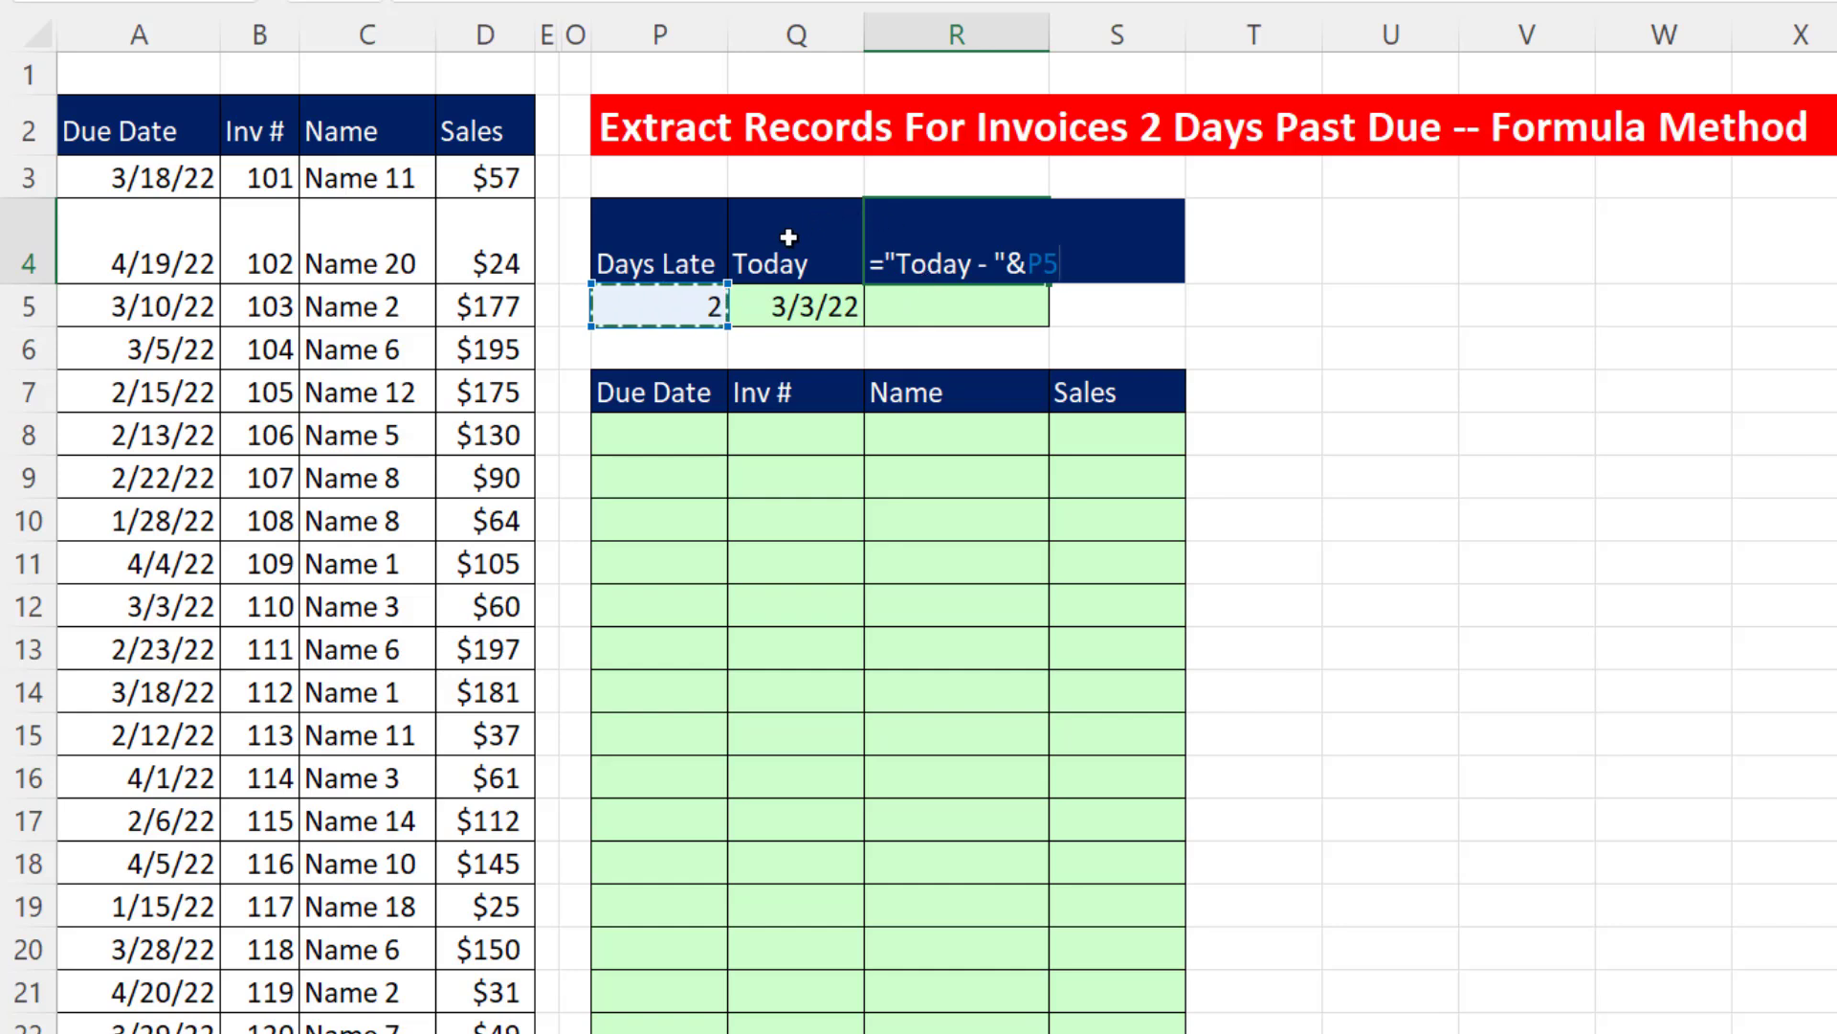
key(Return)
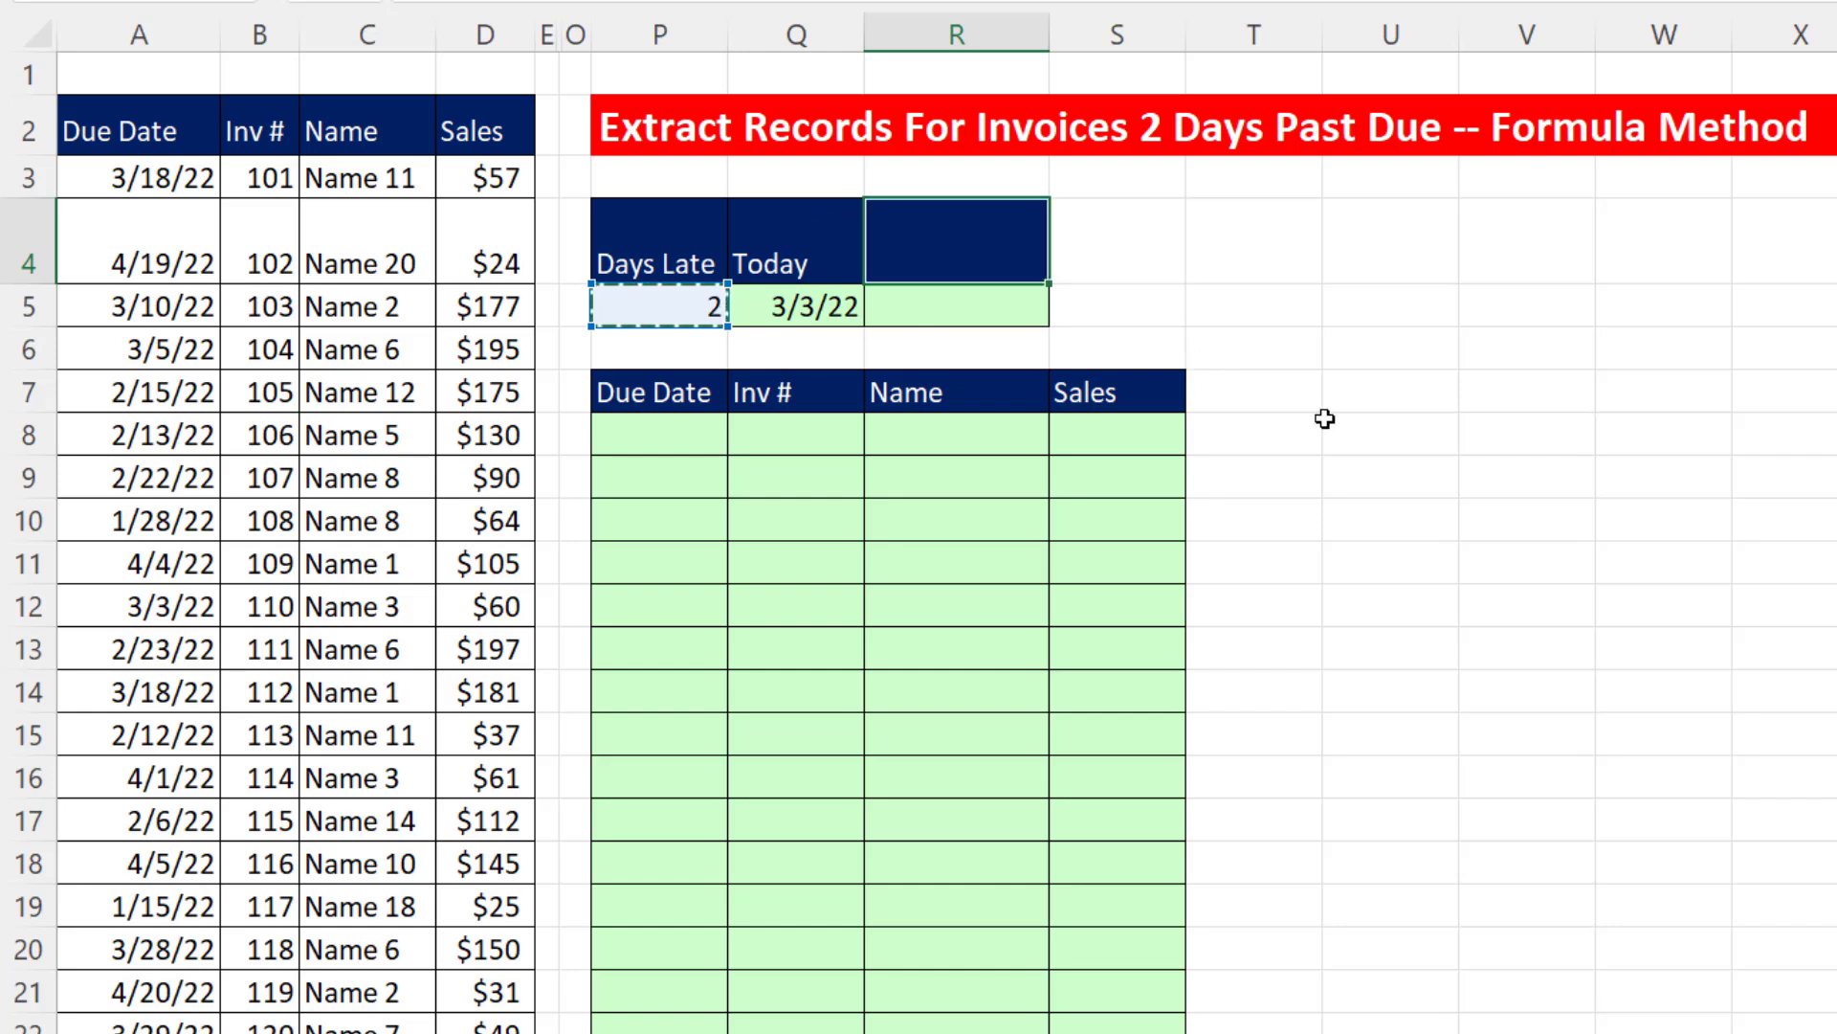
text(=)
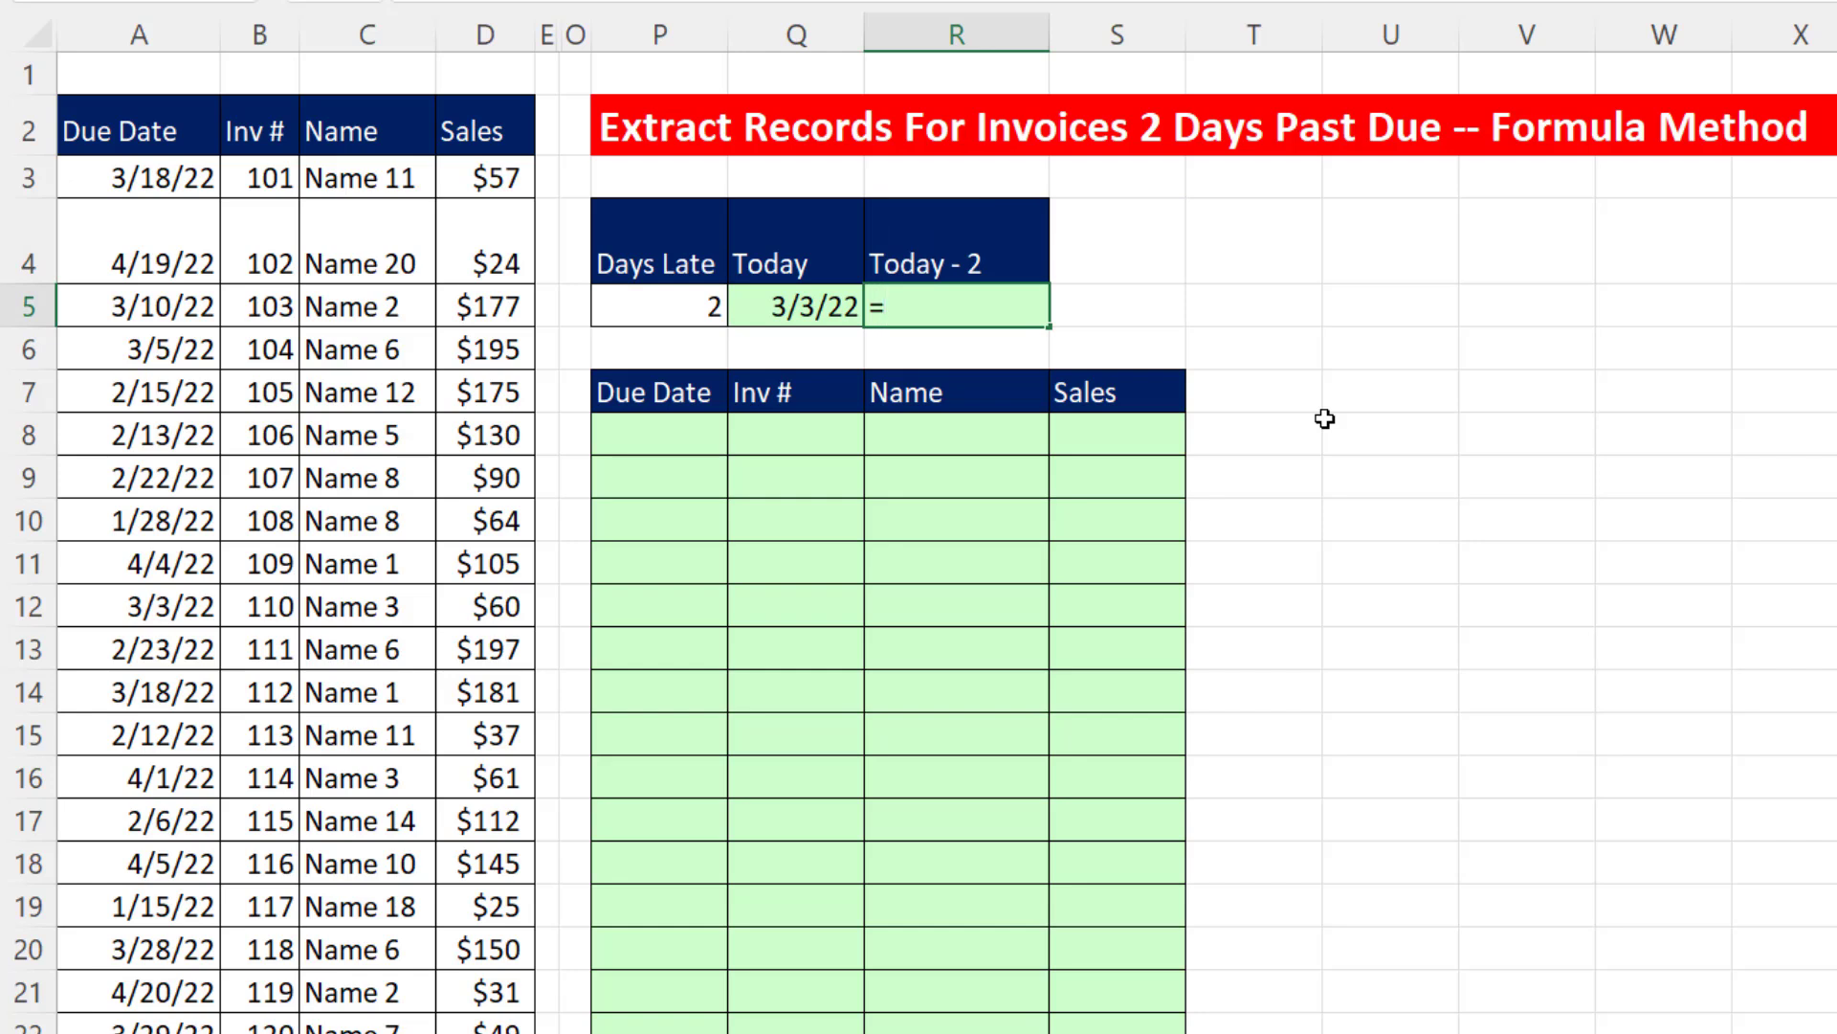
- Enter =Q5-P5 in R5 so the Today - 2 date shows 3/1/22
key(Left)
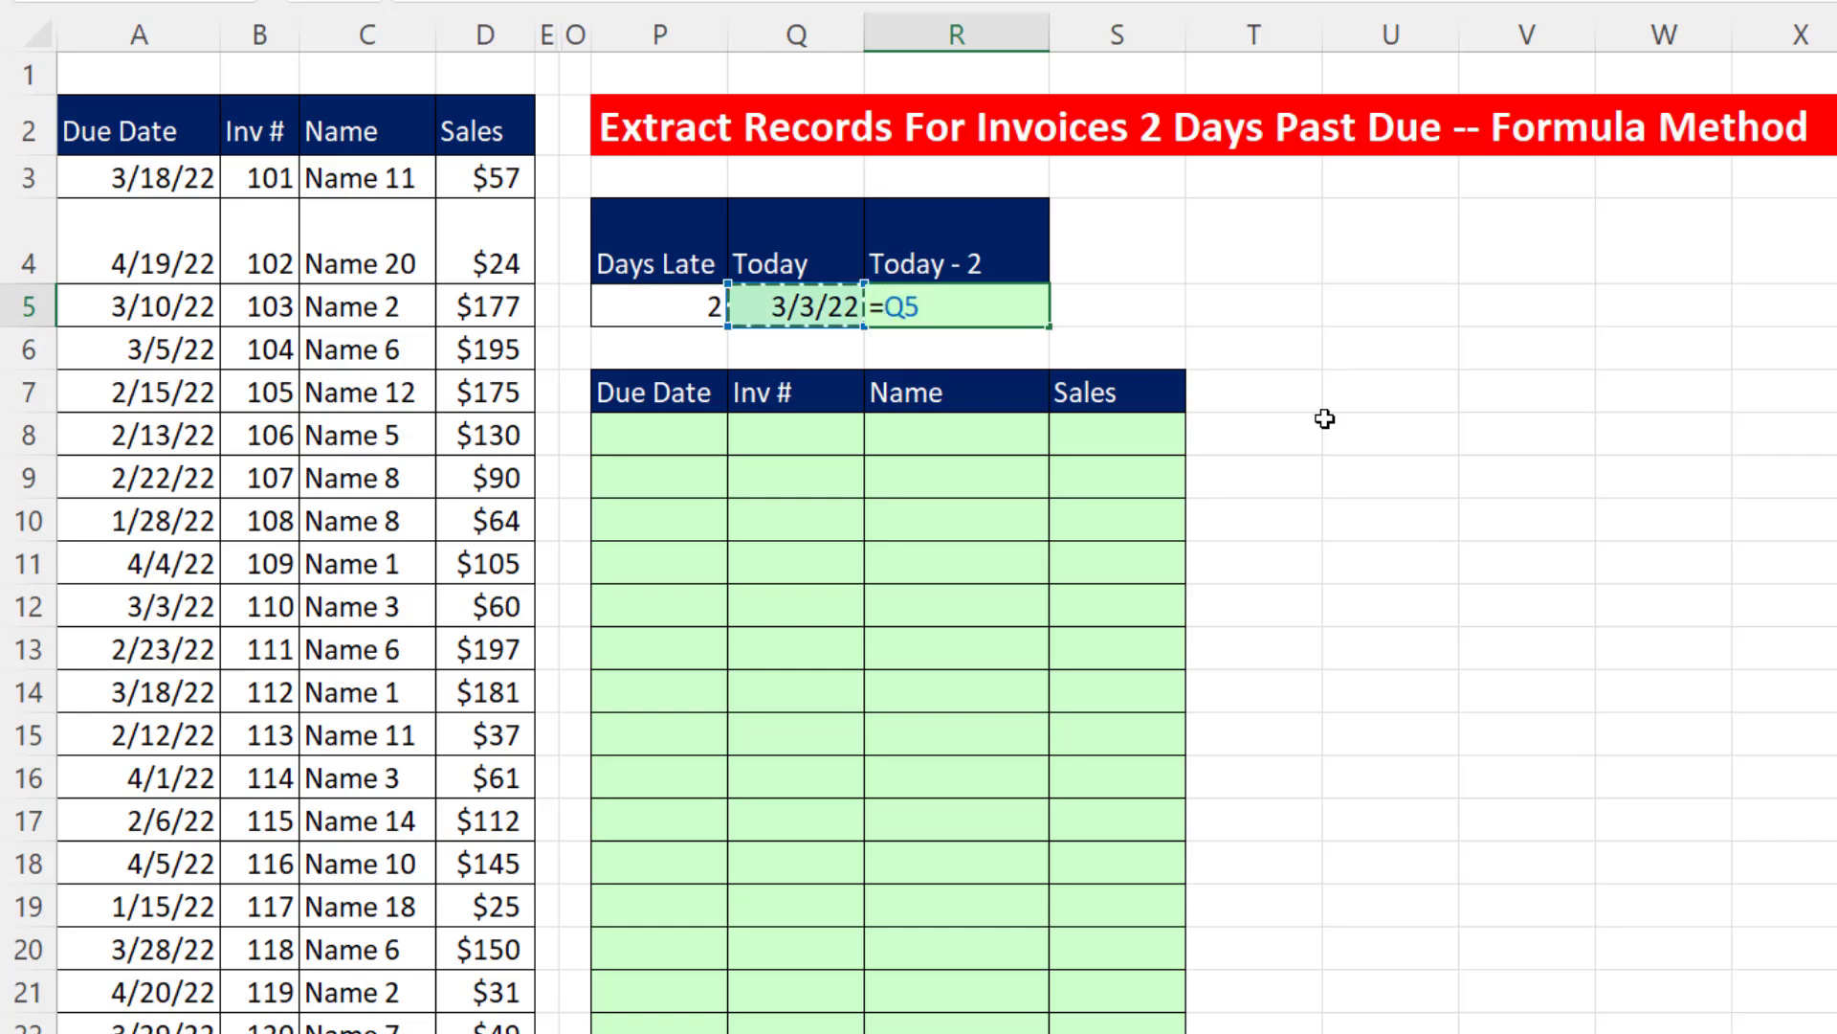
text(-)
key(Left)
key(Left)
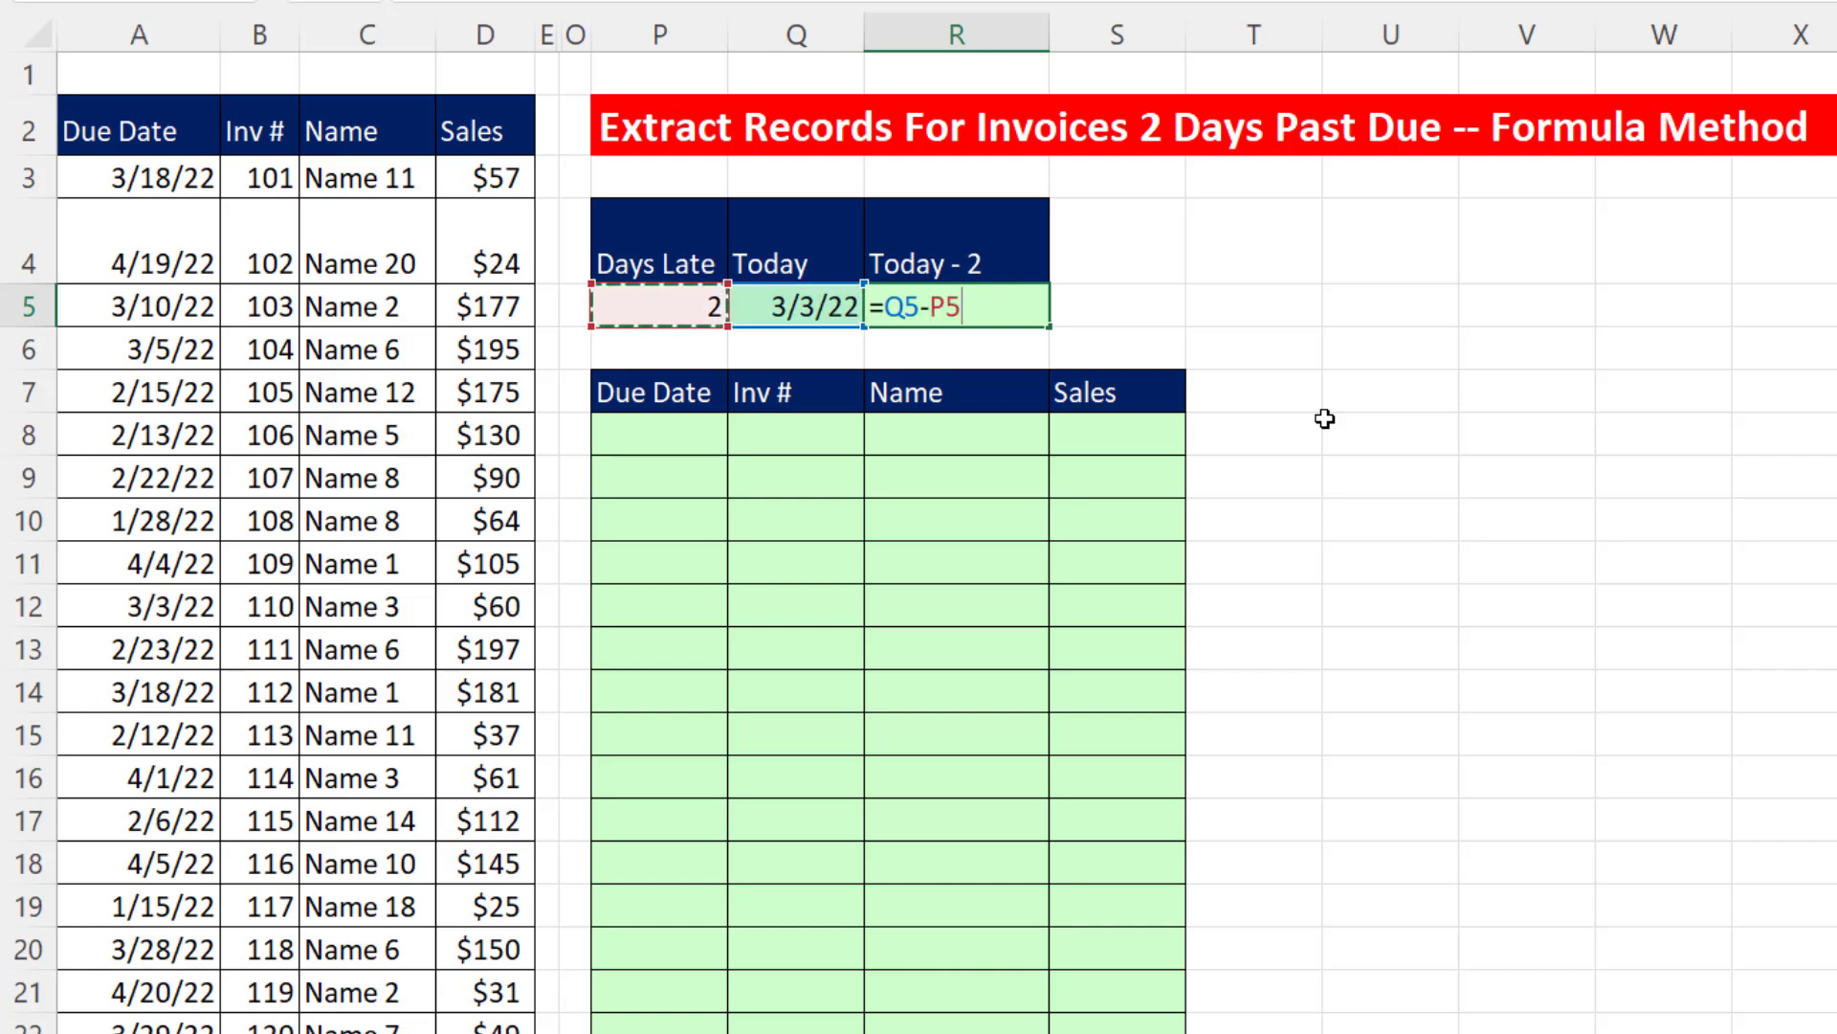
key(Return)
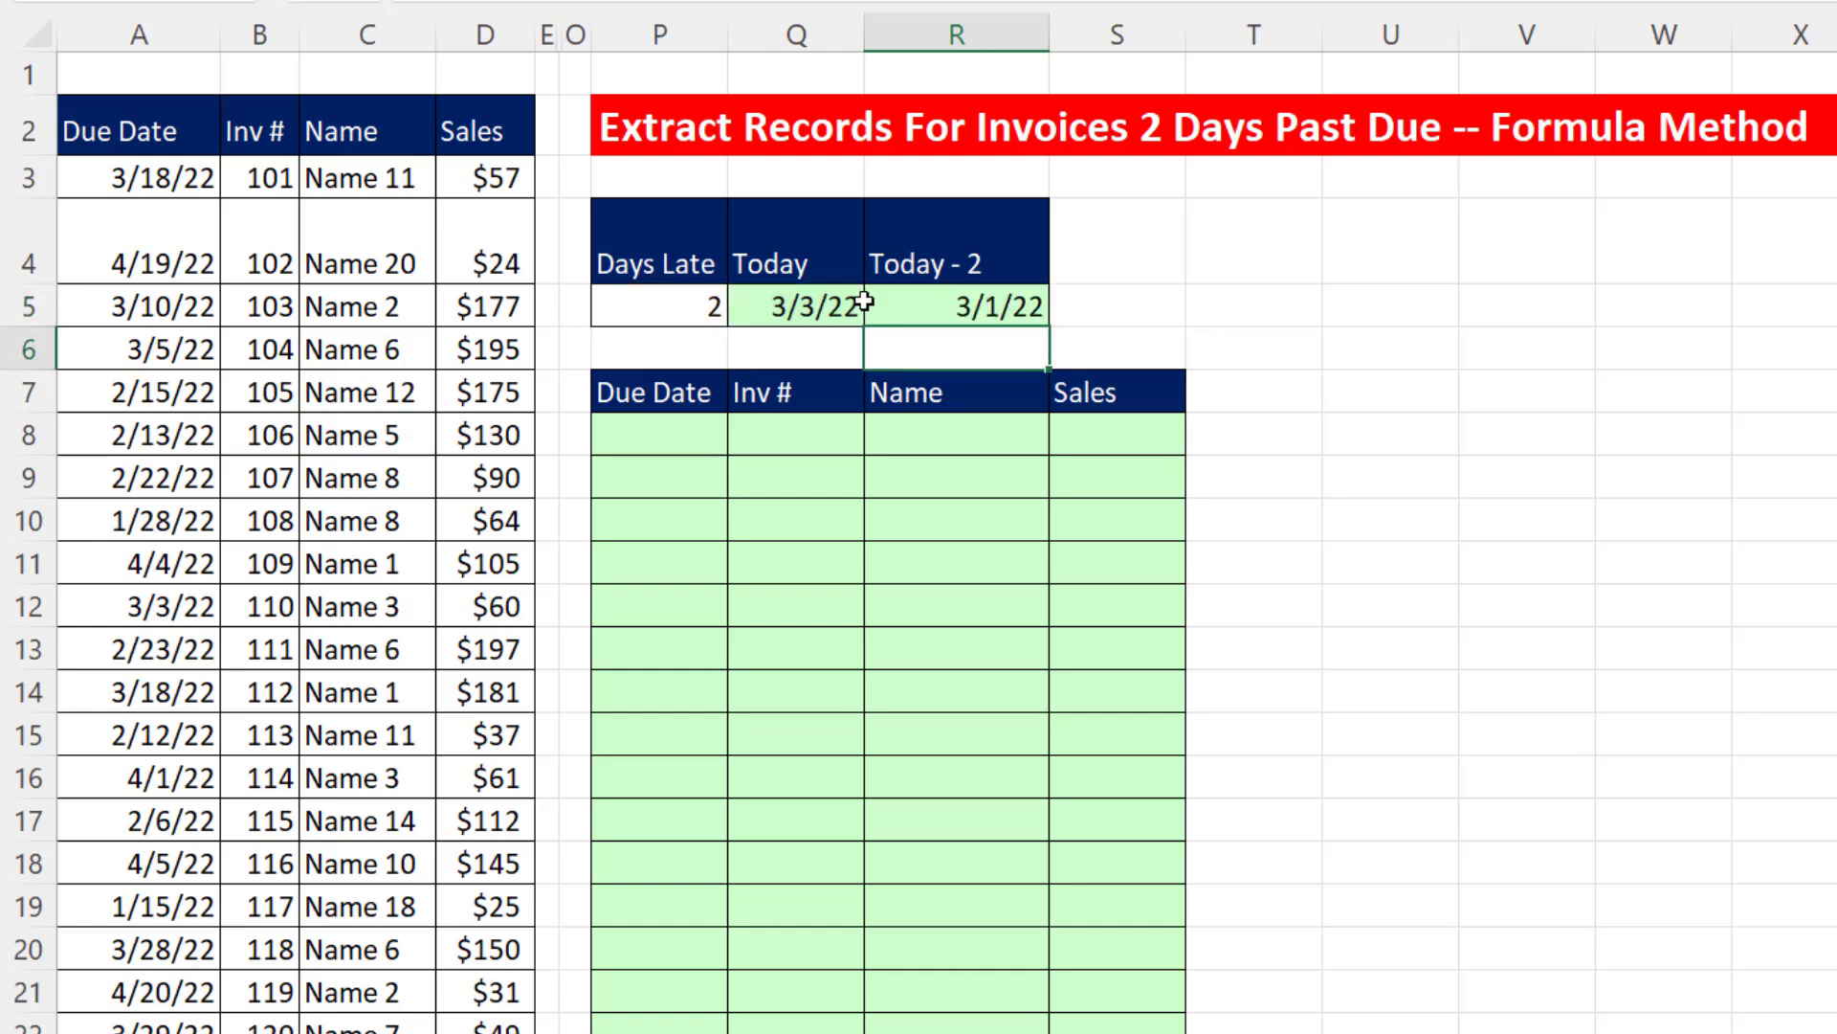
- Test Days Late of 30 (giving 2/1/22), then undo back to 2
click(716, 304)
text(30)
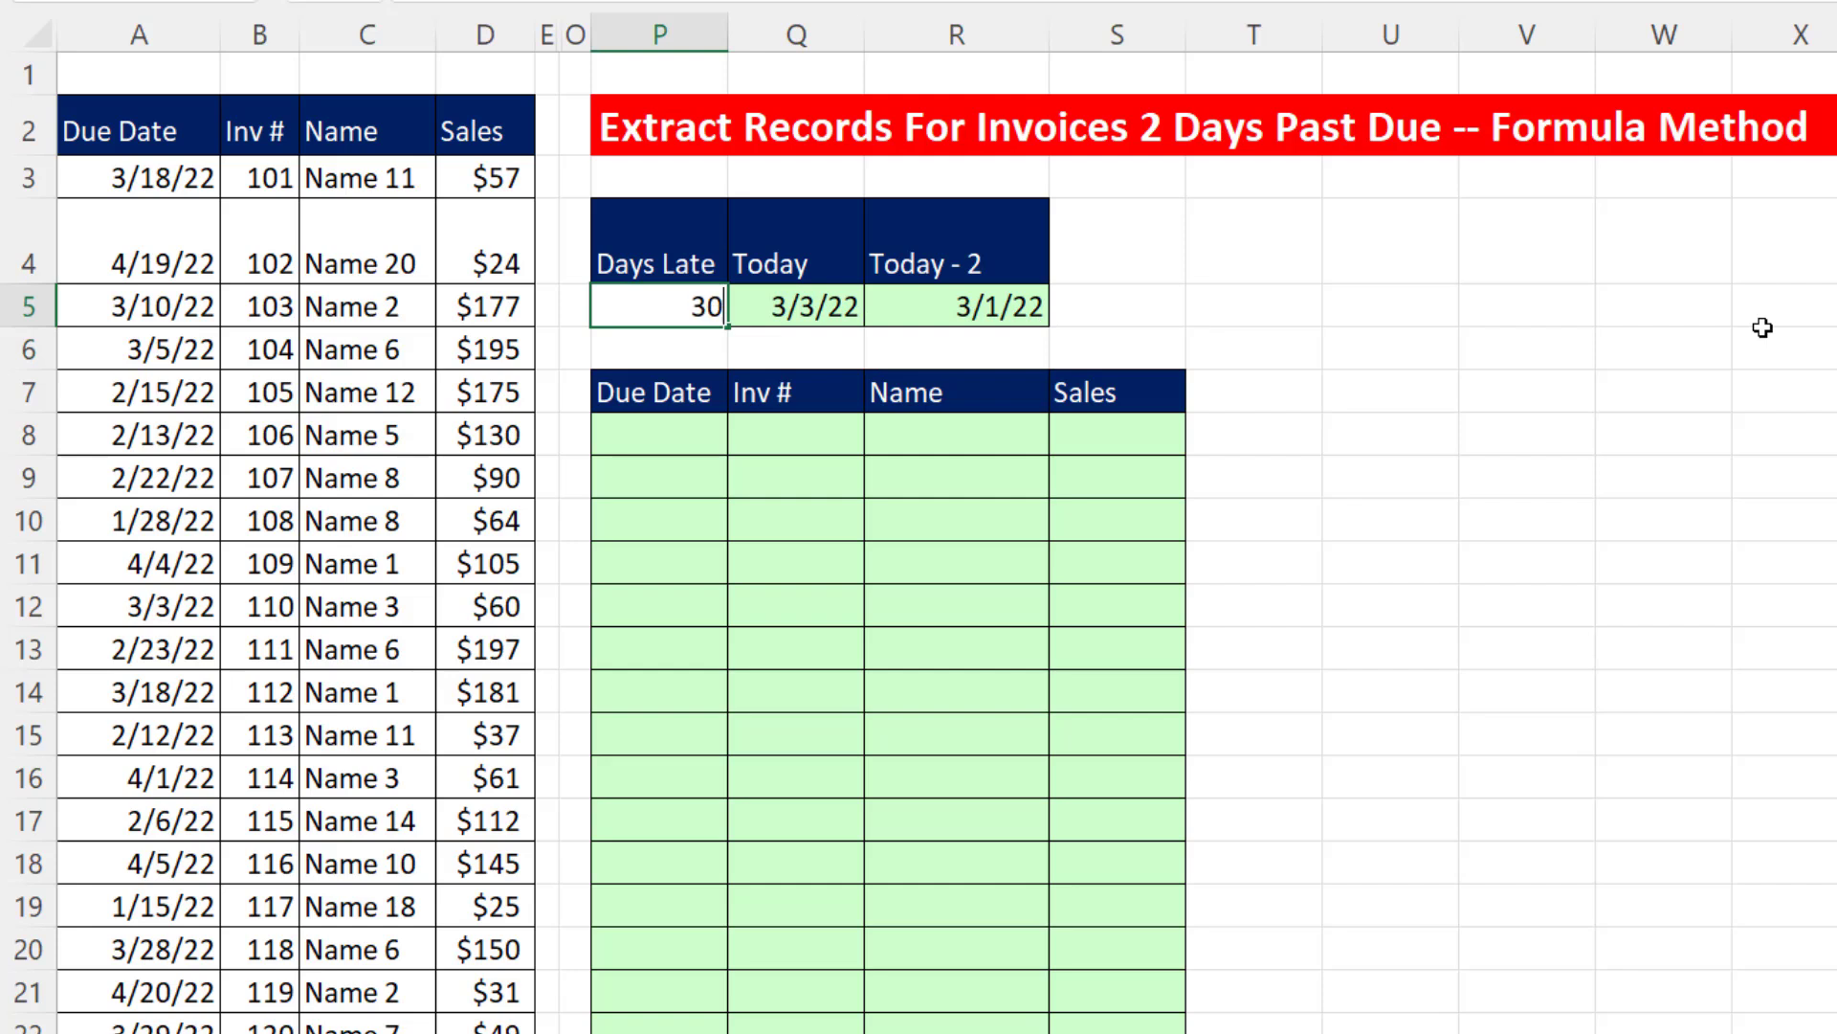
key(Return)
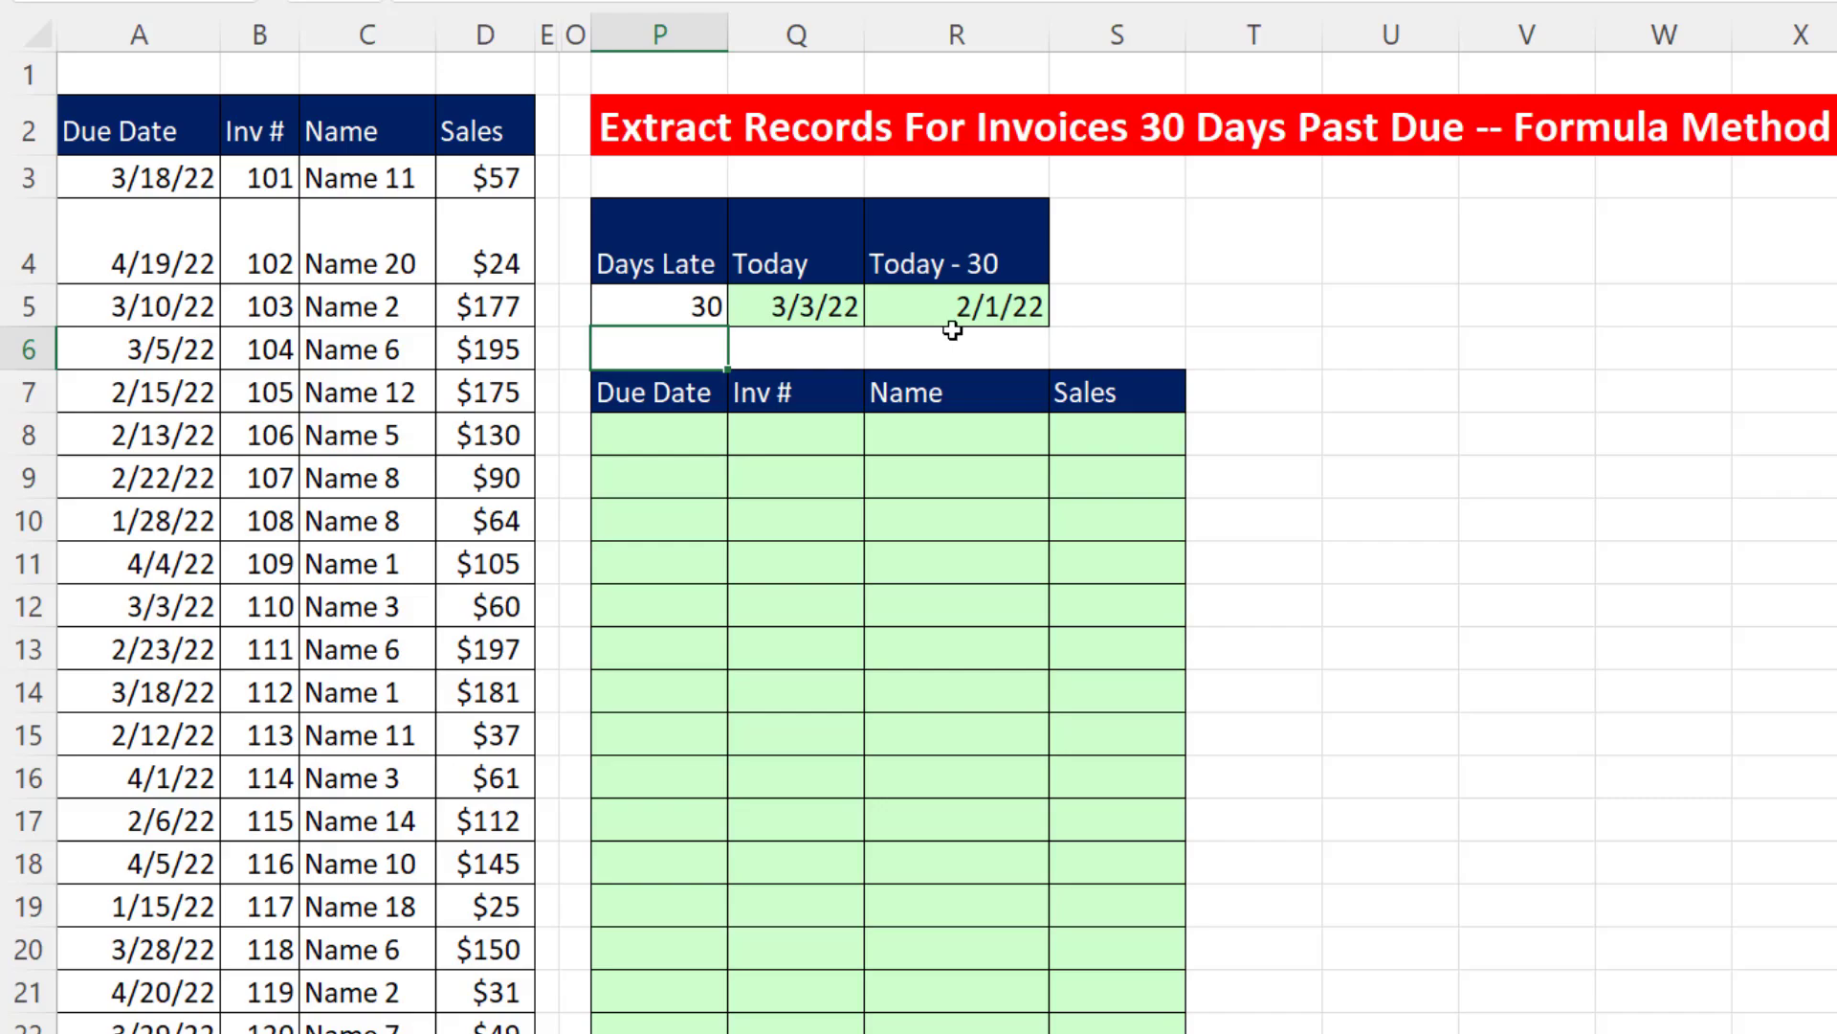
key(ctrl+z)
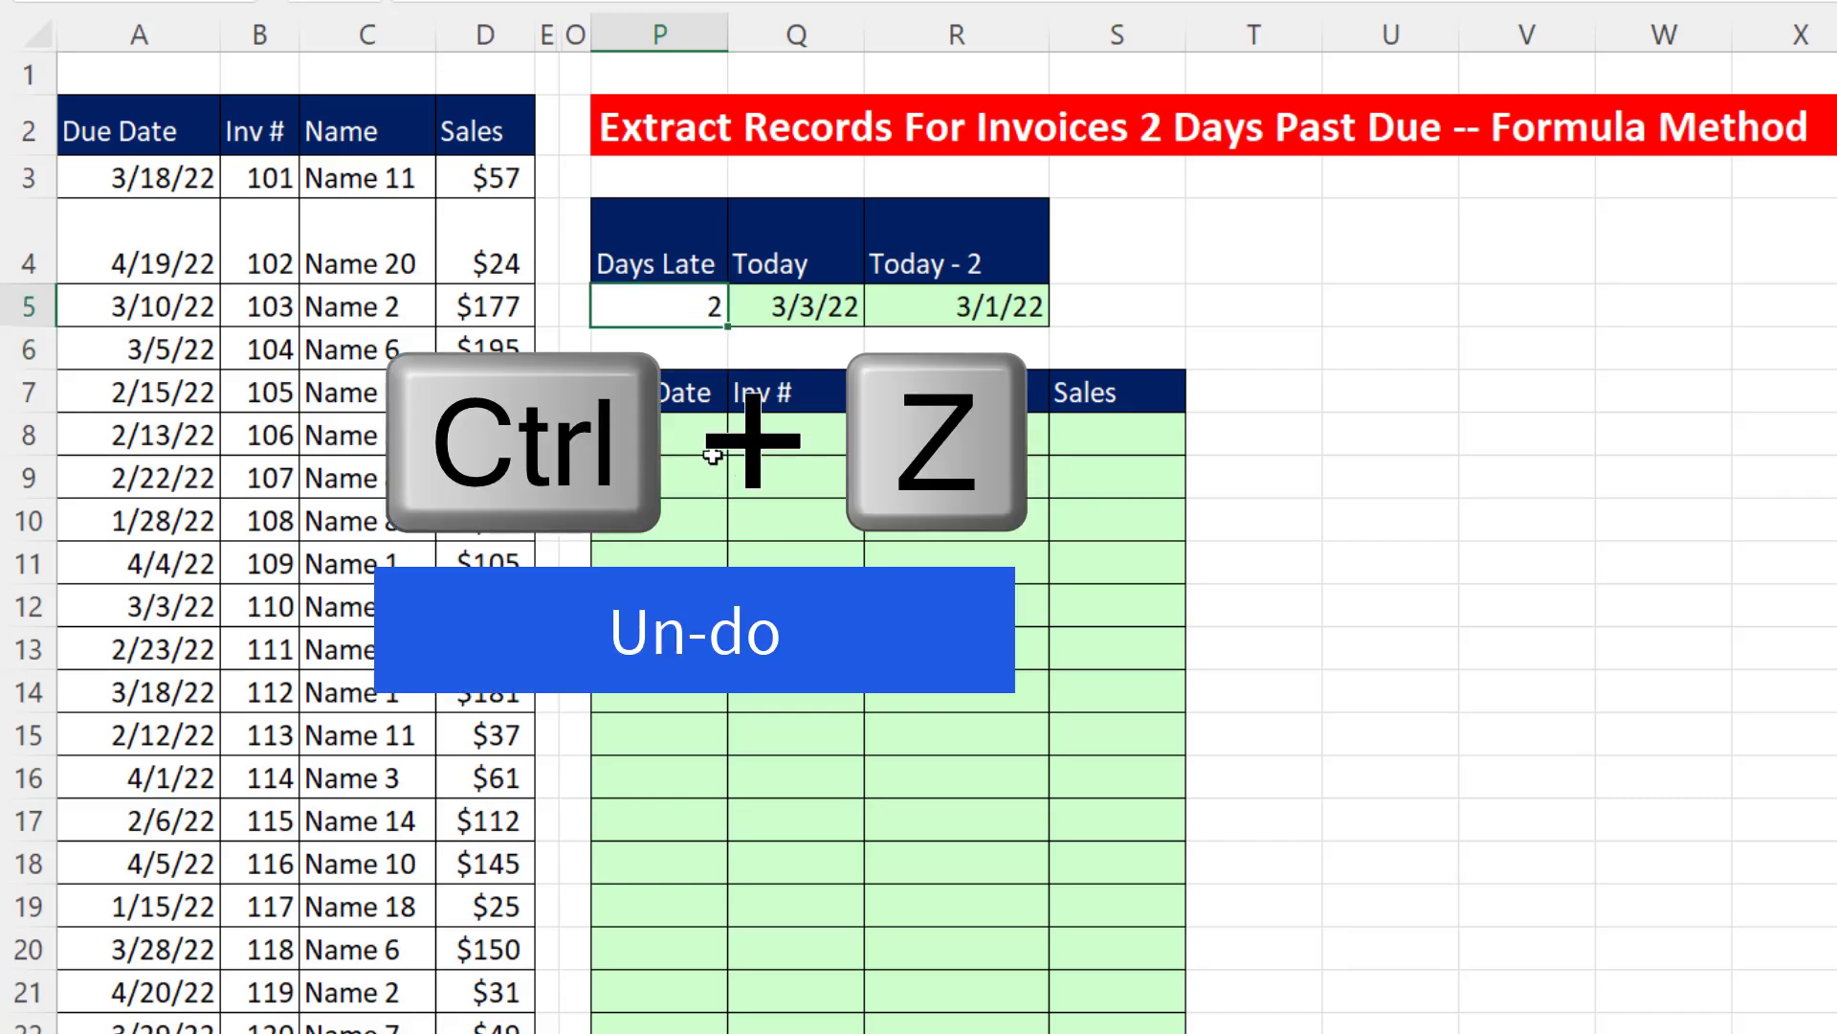
click(712, 450)
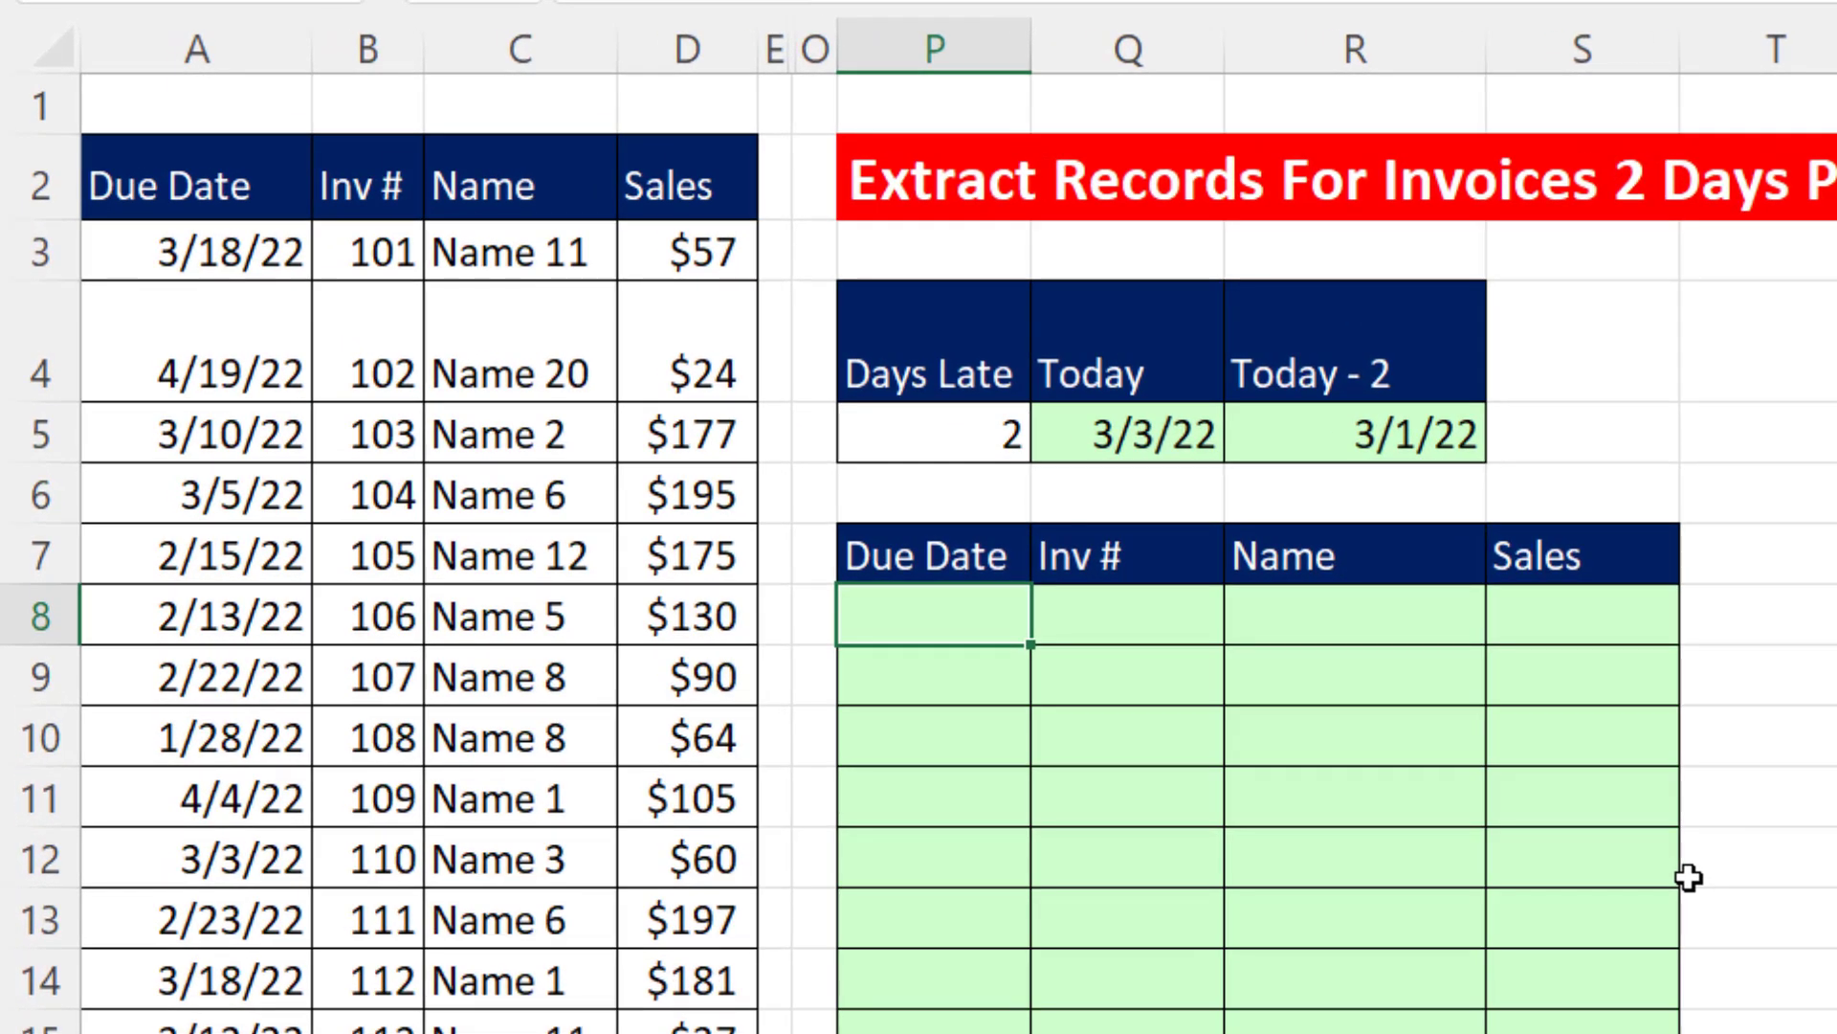
- Start =FILTER( in P8 with the invoice range A3:D642 as its array argument
text(=fil)
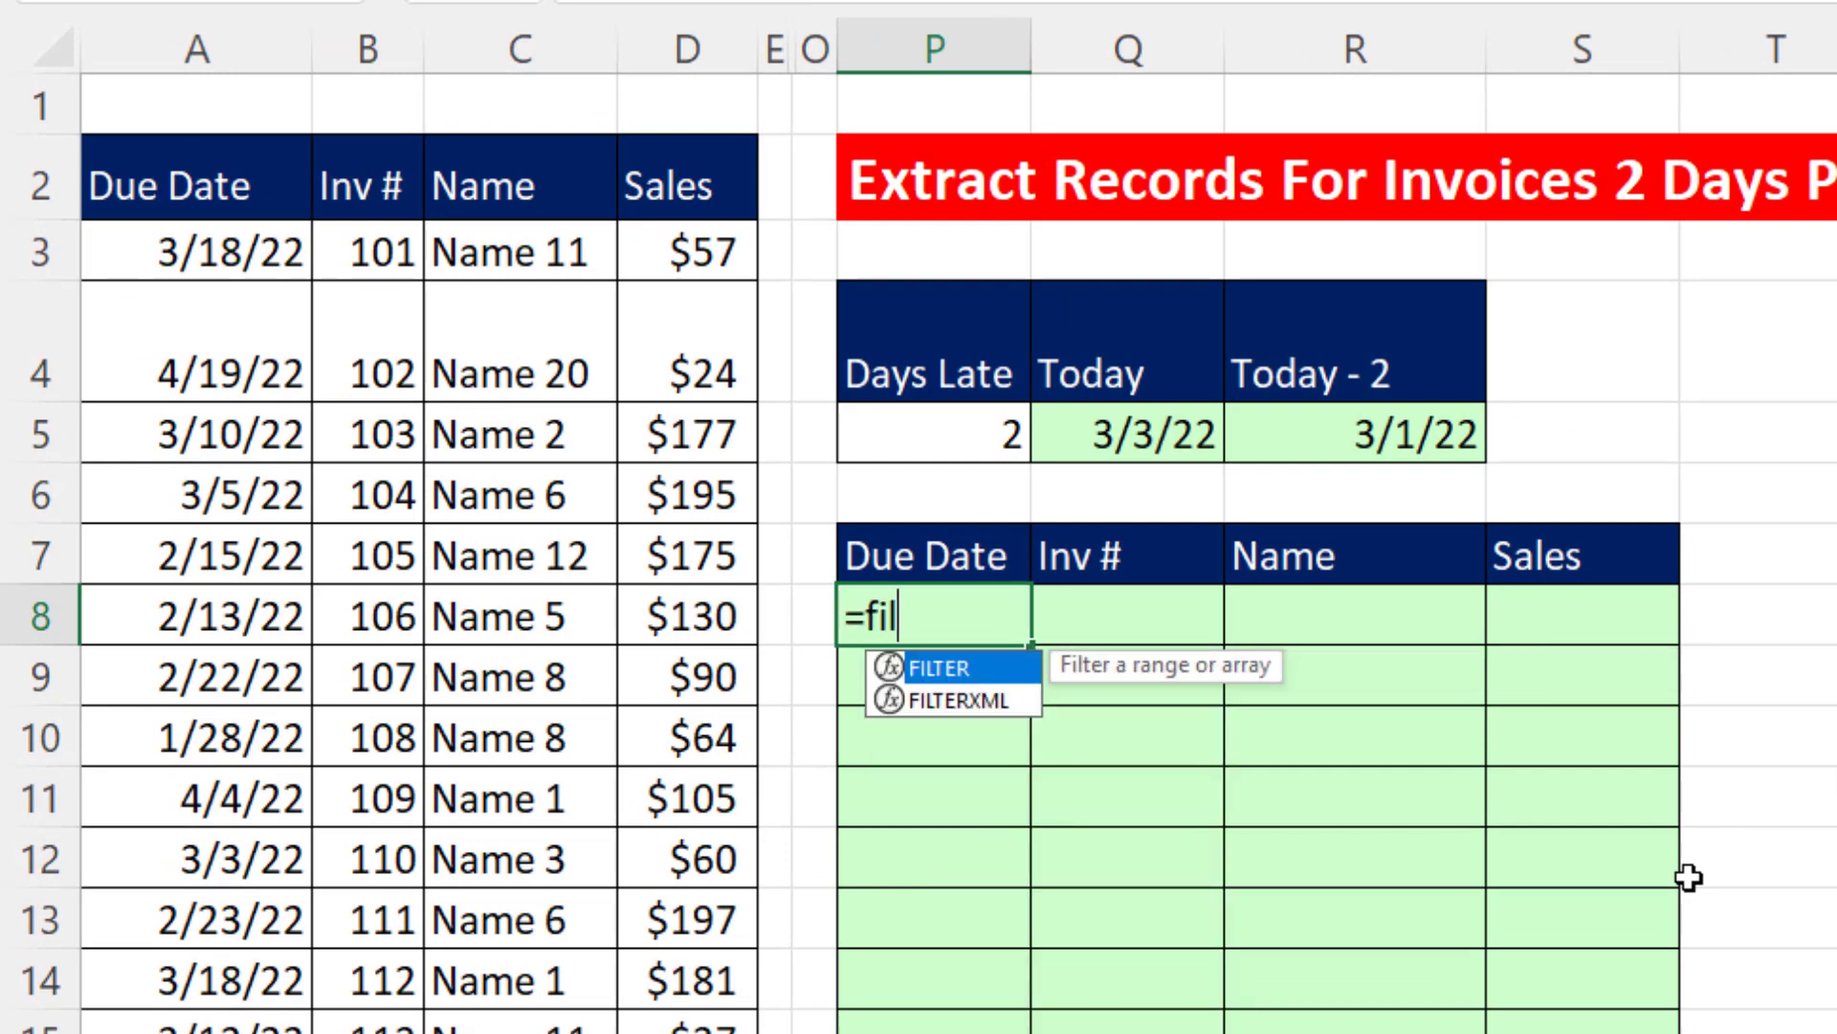
key(Tab)
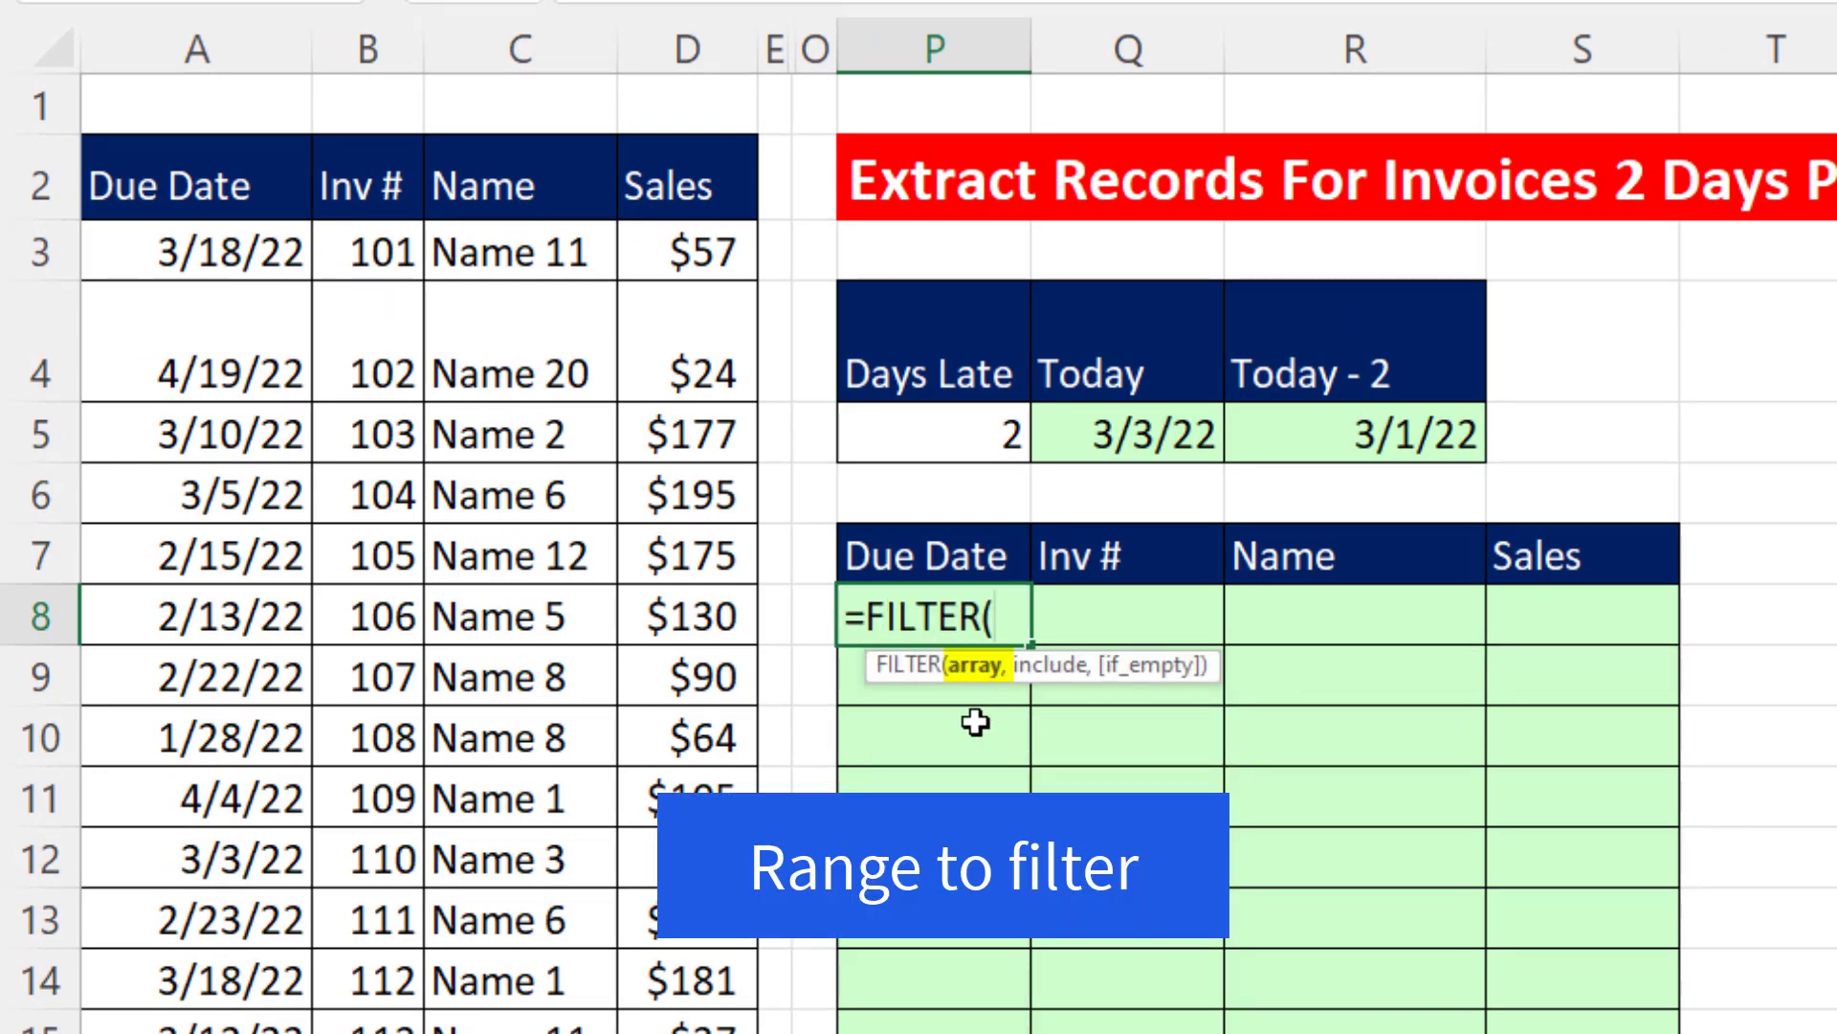
click(192, 261)
drag(191, 260, 407, 260)
drag(508, 260, 669, 254)
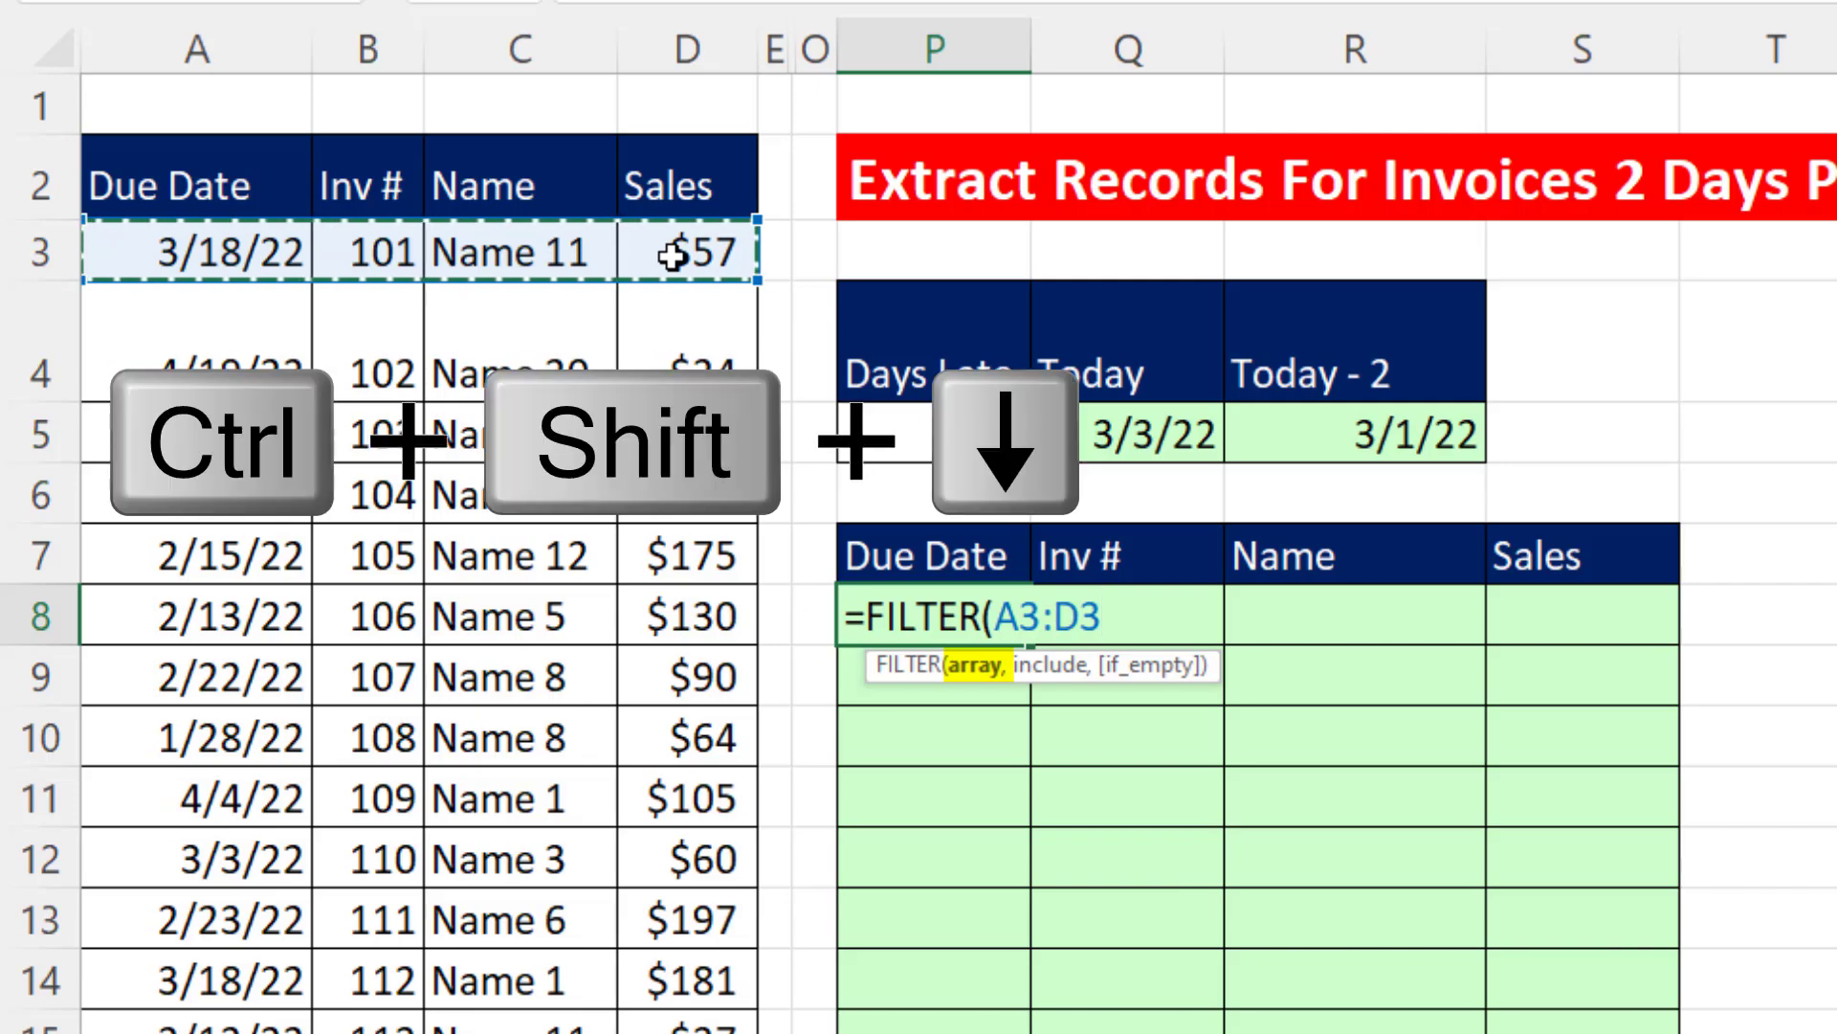
key(ctrl+shift+Down)
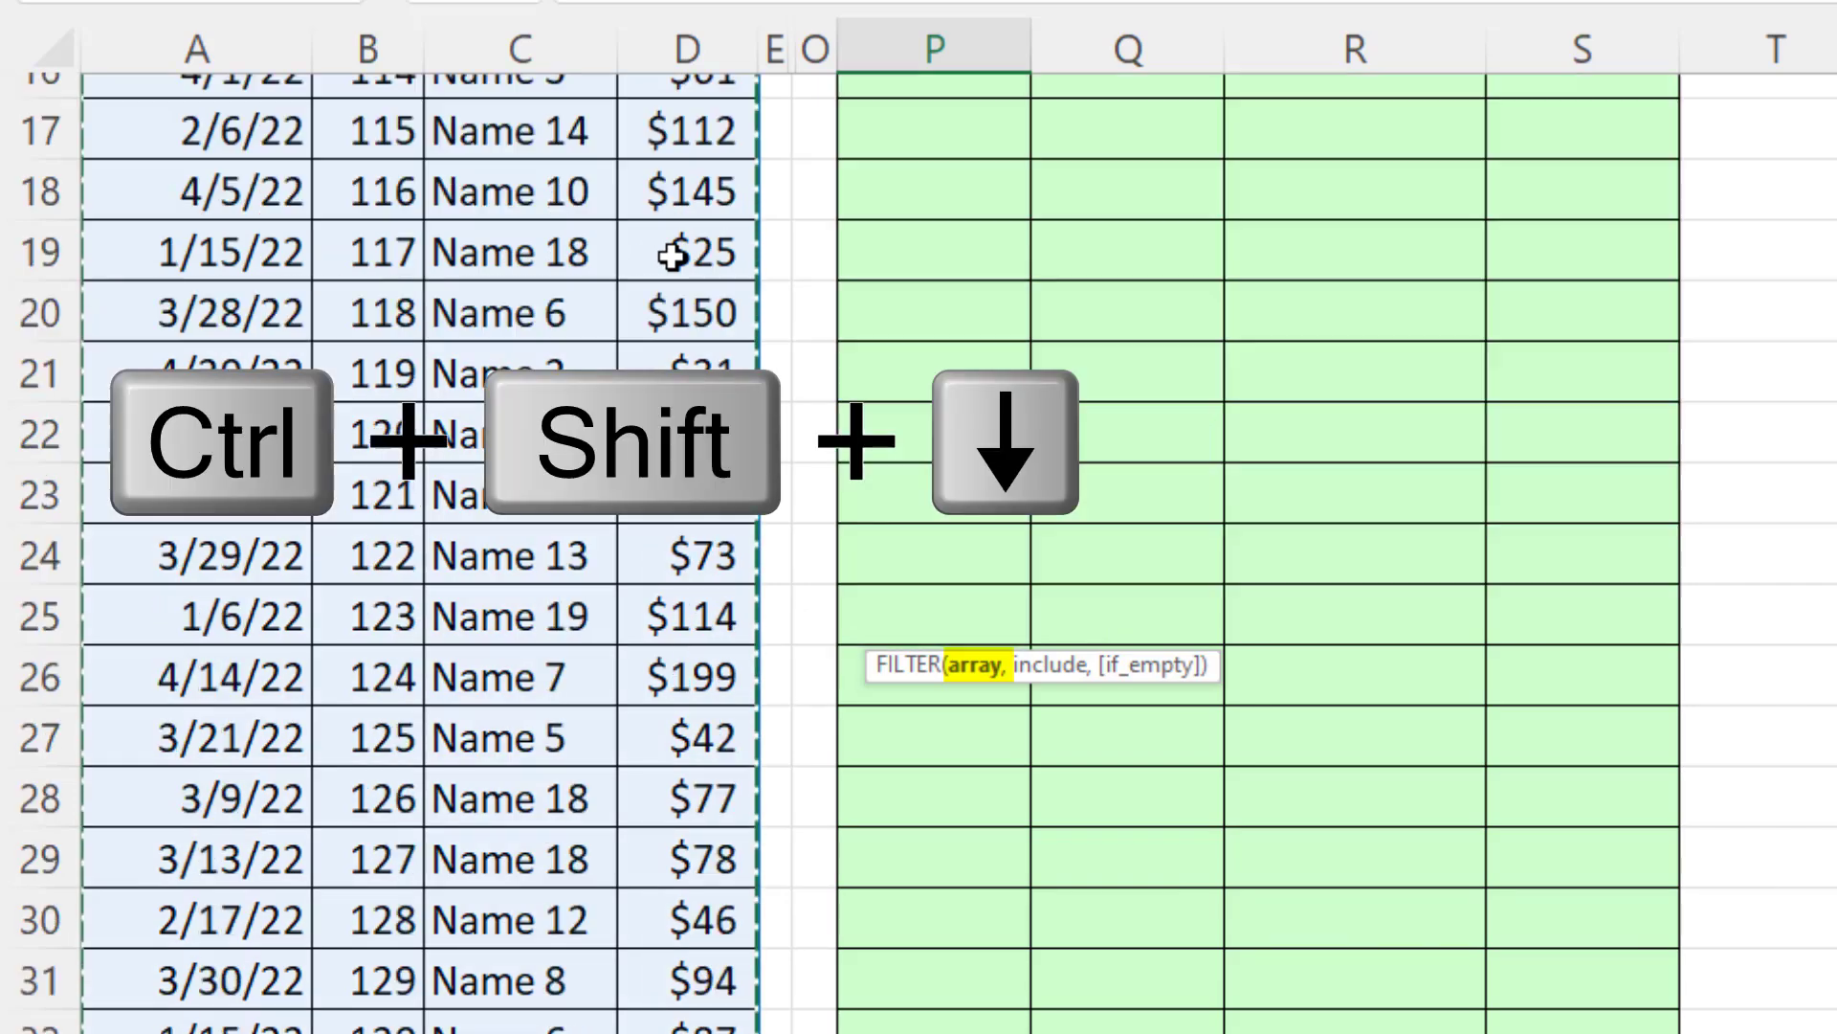
scroll(371, 538, down, 2)
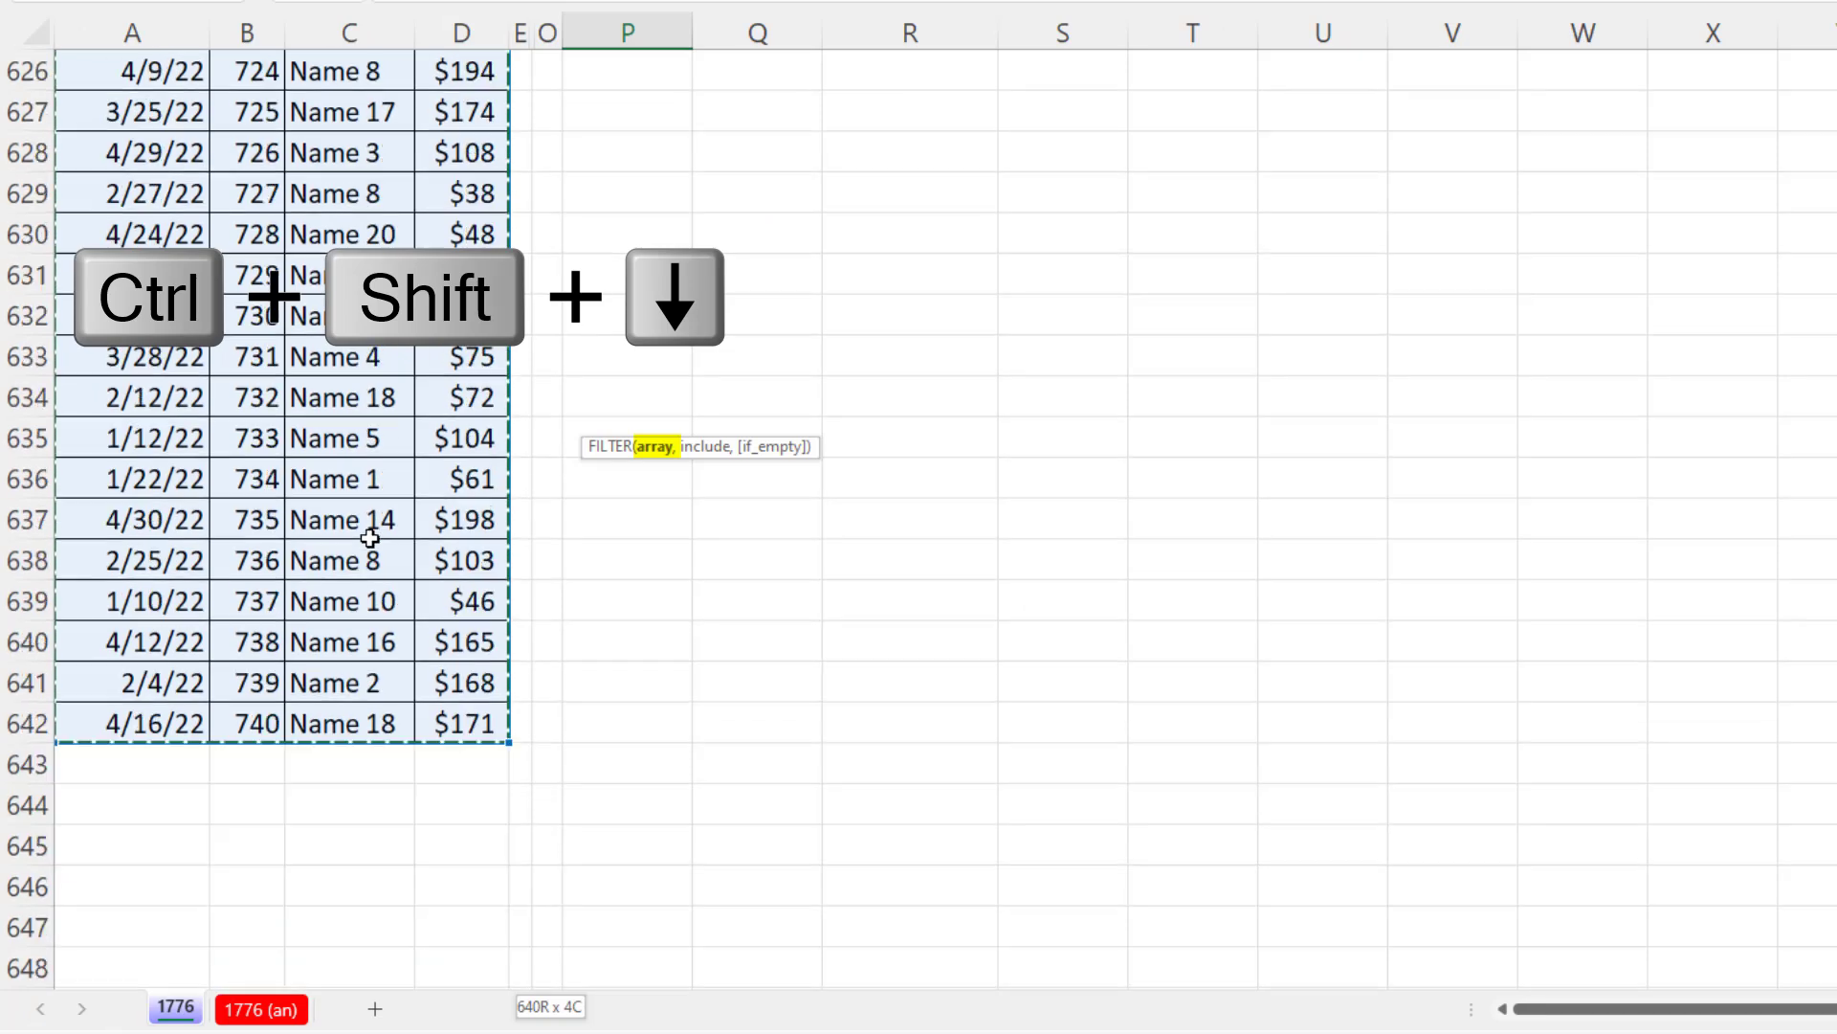
scroll(422, 673, down, 1)
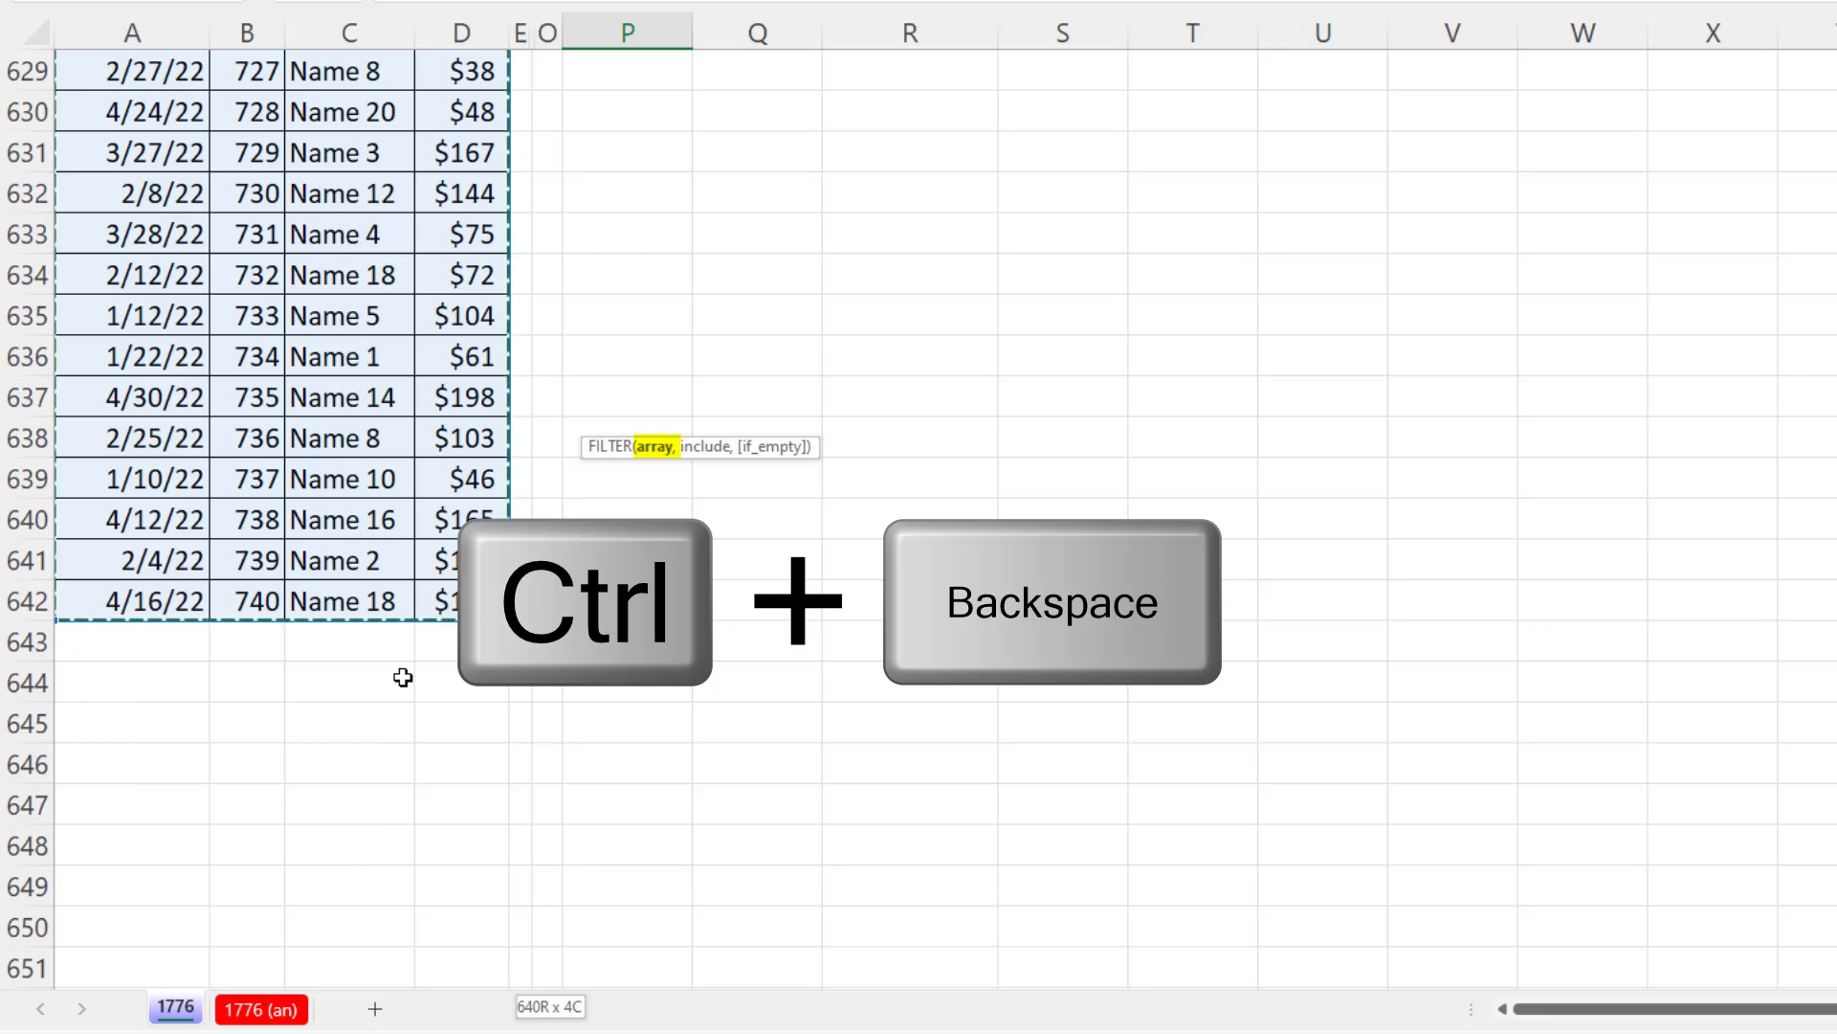
key(ctrl+BackSpace)
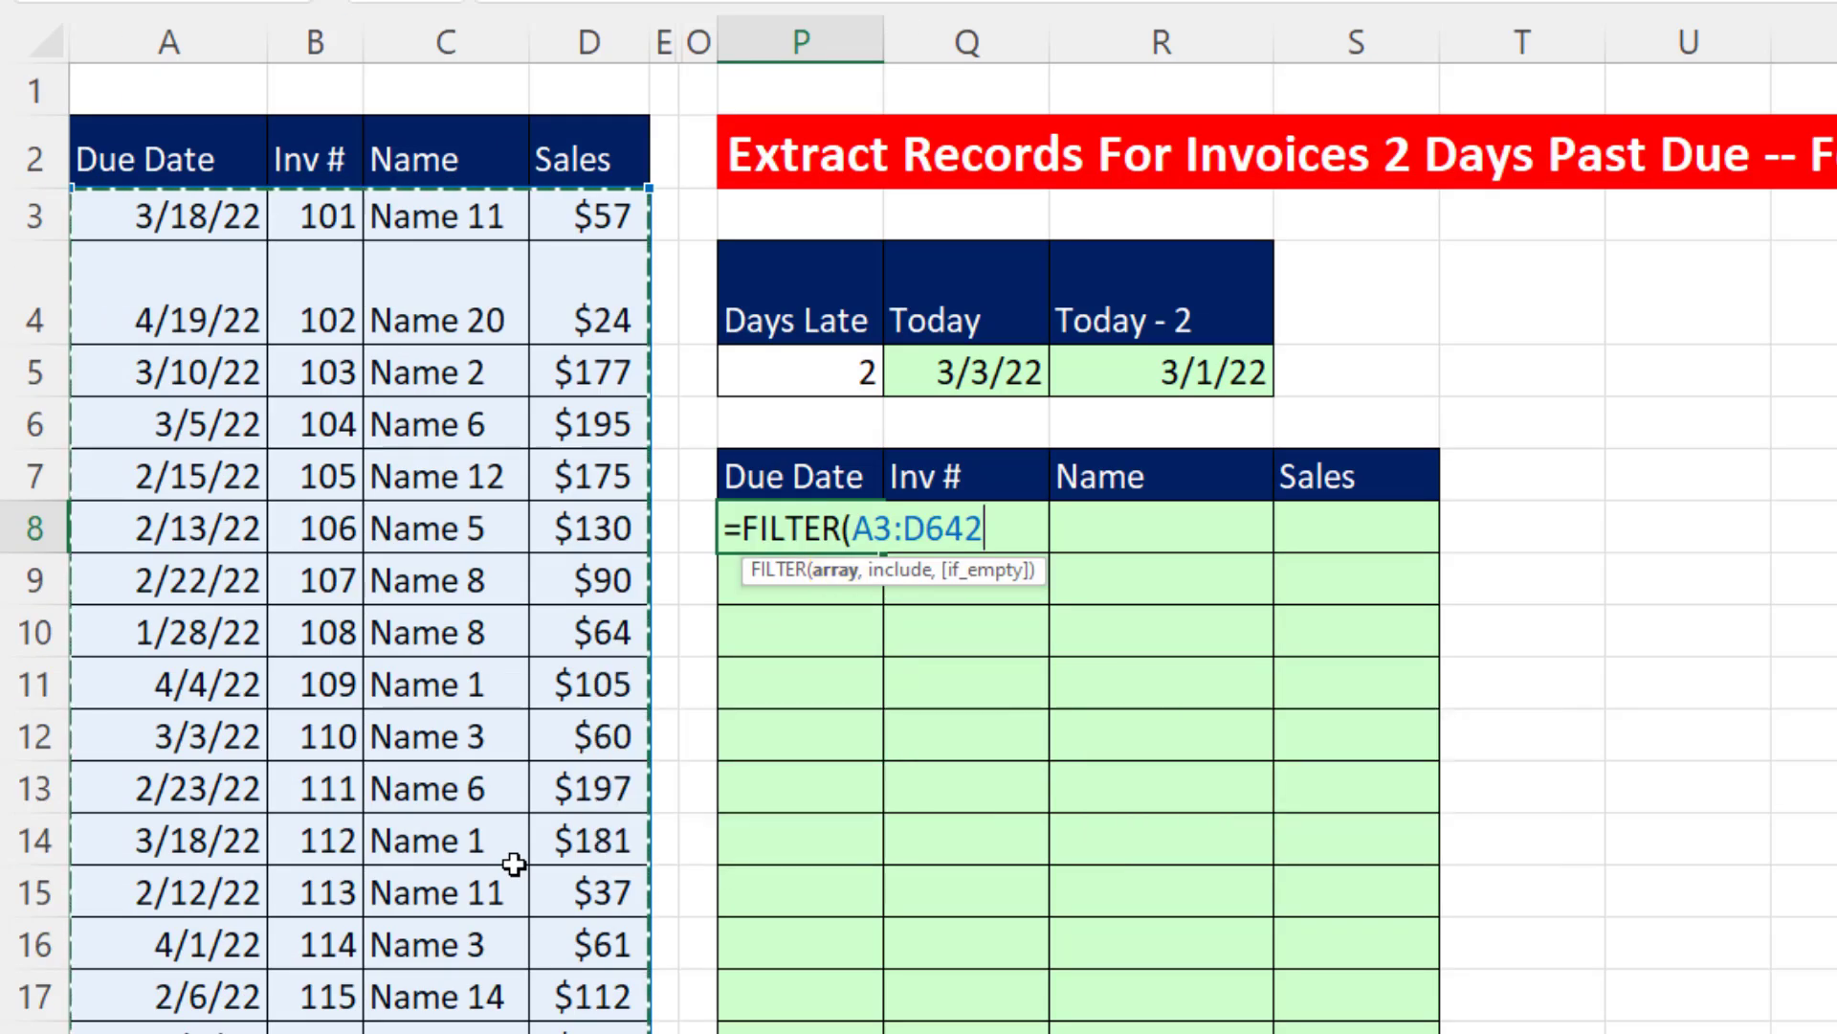
text(,)
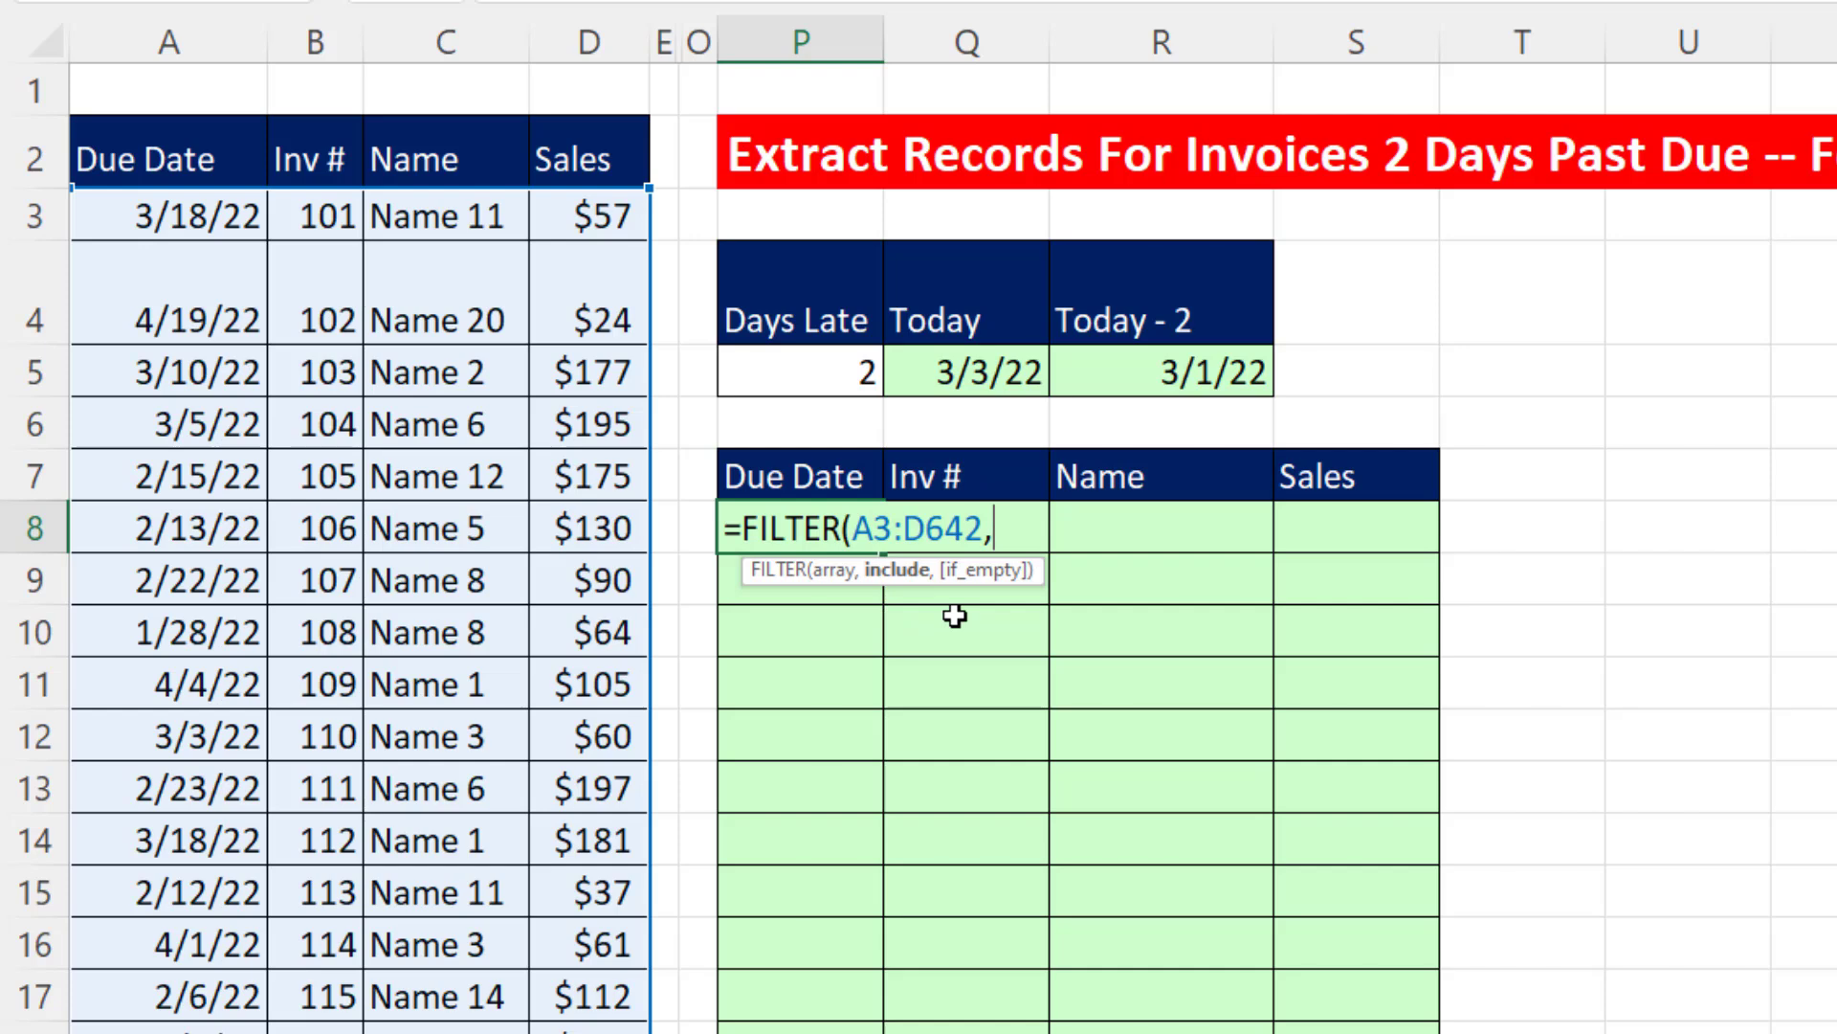
- Add the include condition (A3:A642>=R5) to the FILTER formula
text(()
click(194, 226)
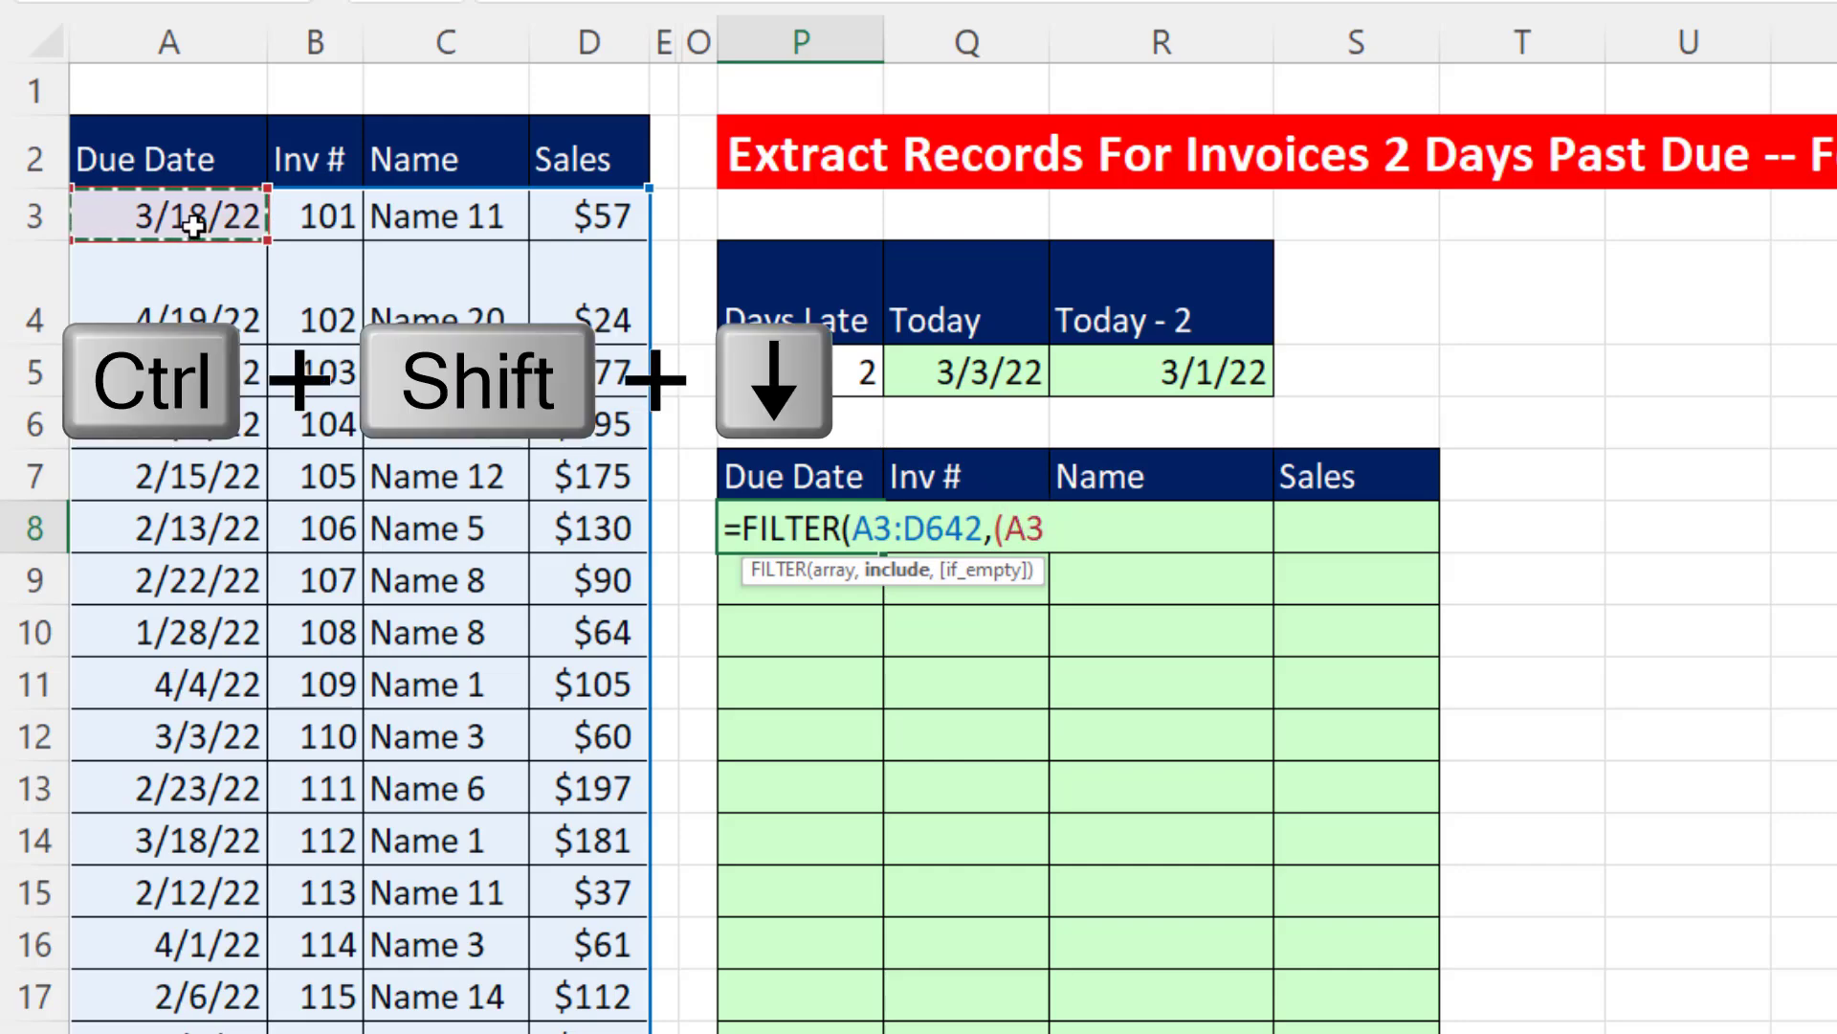
key(ctrl+shift+Down)
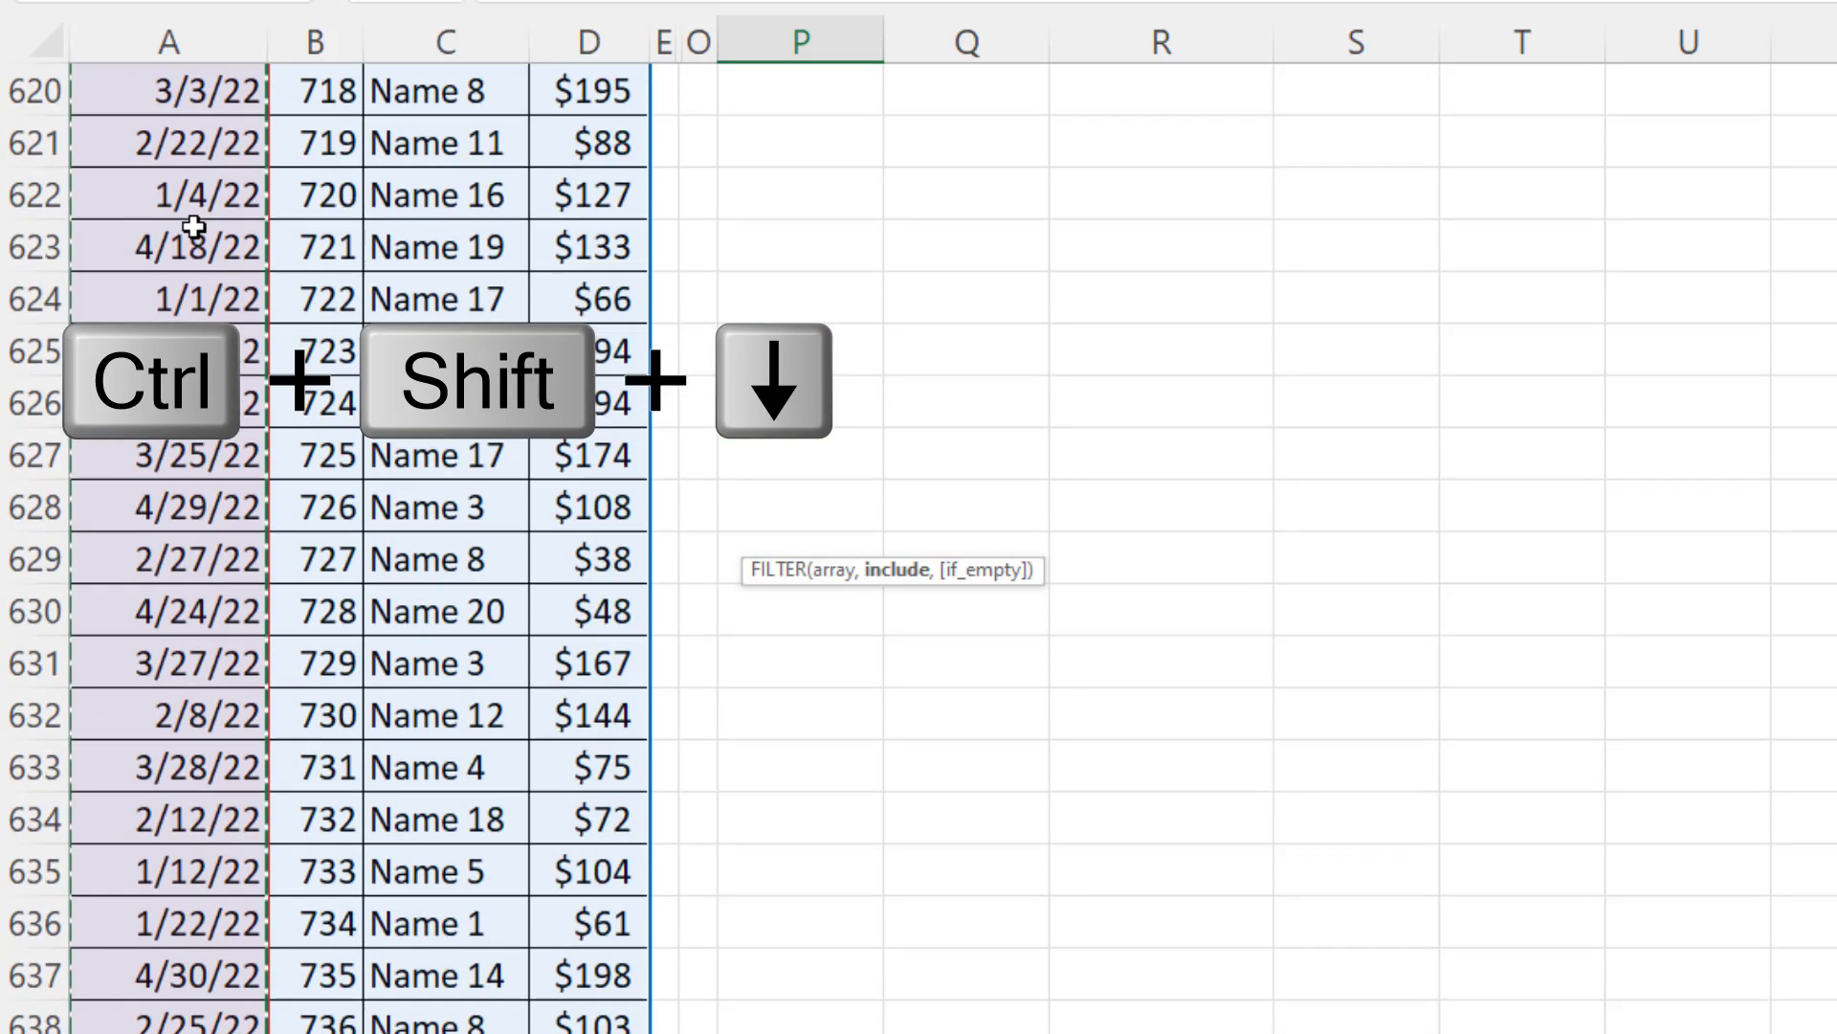
key(ctrl+BackSpace)
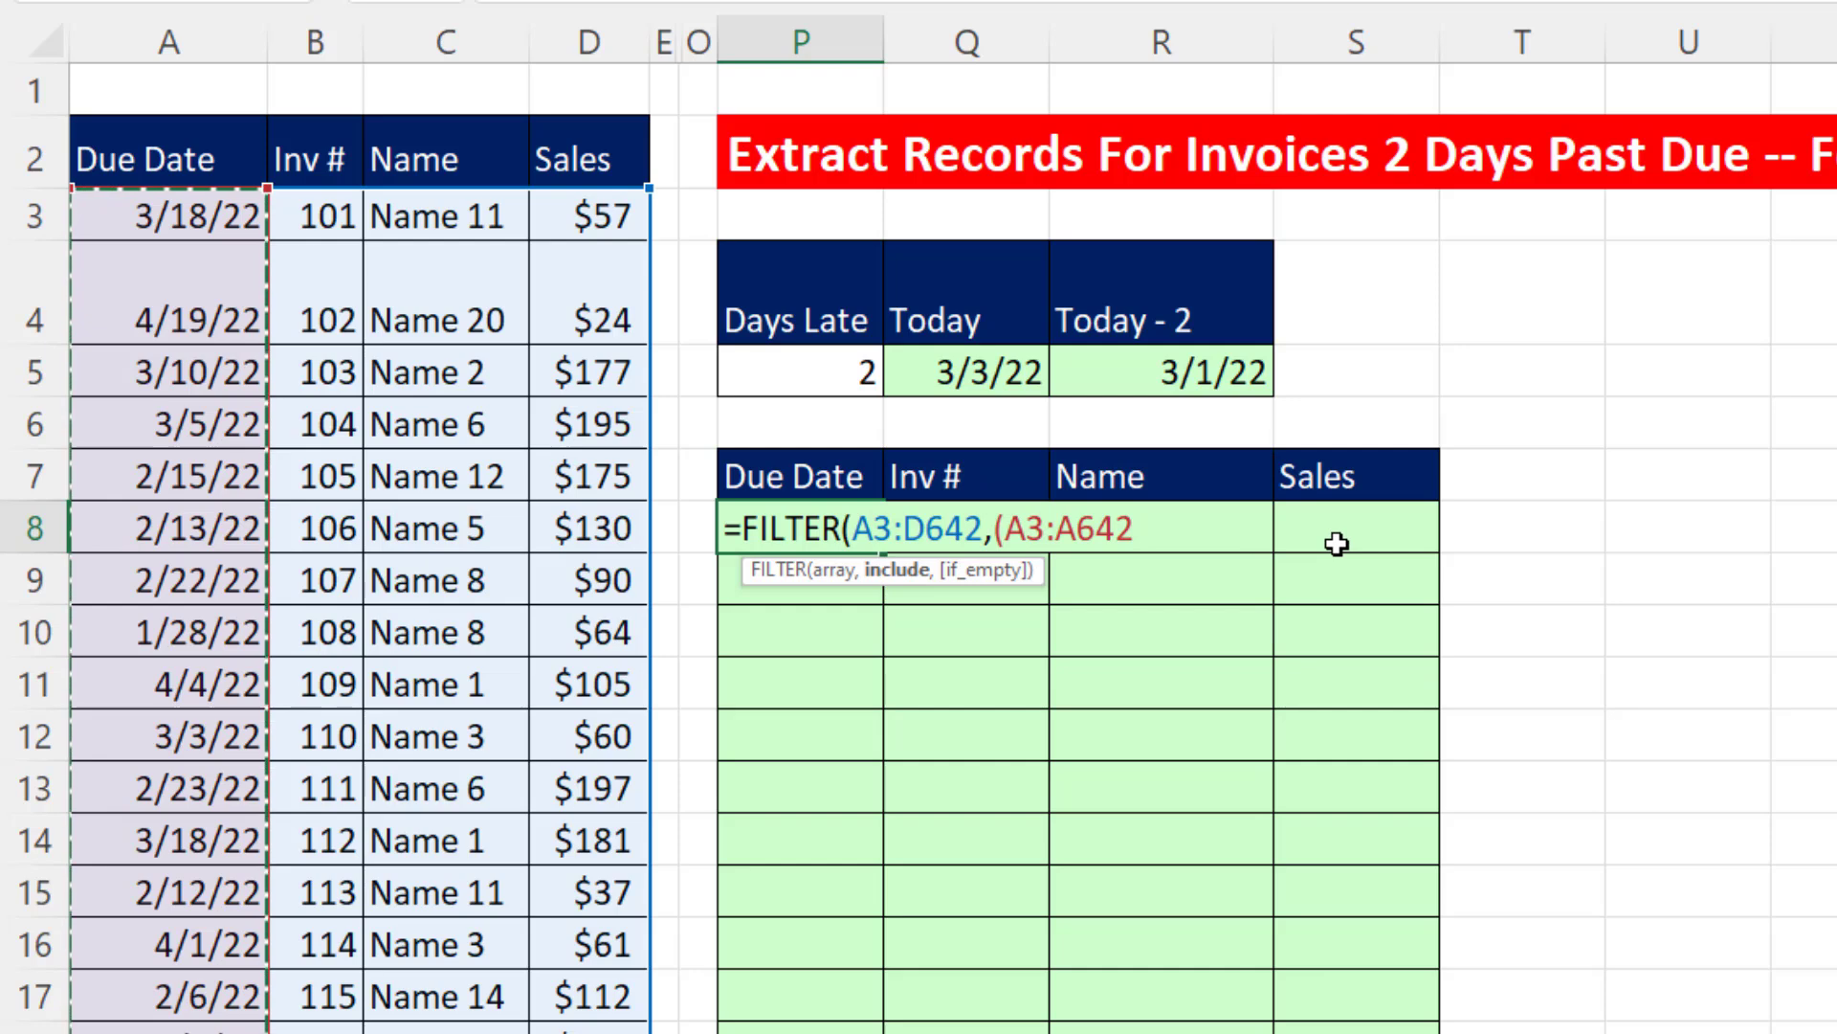
text(>)
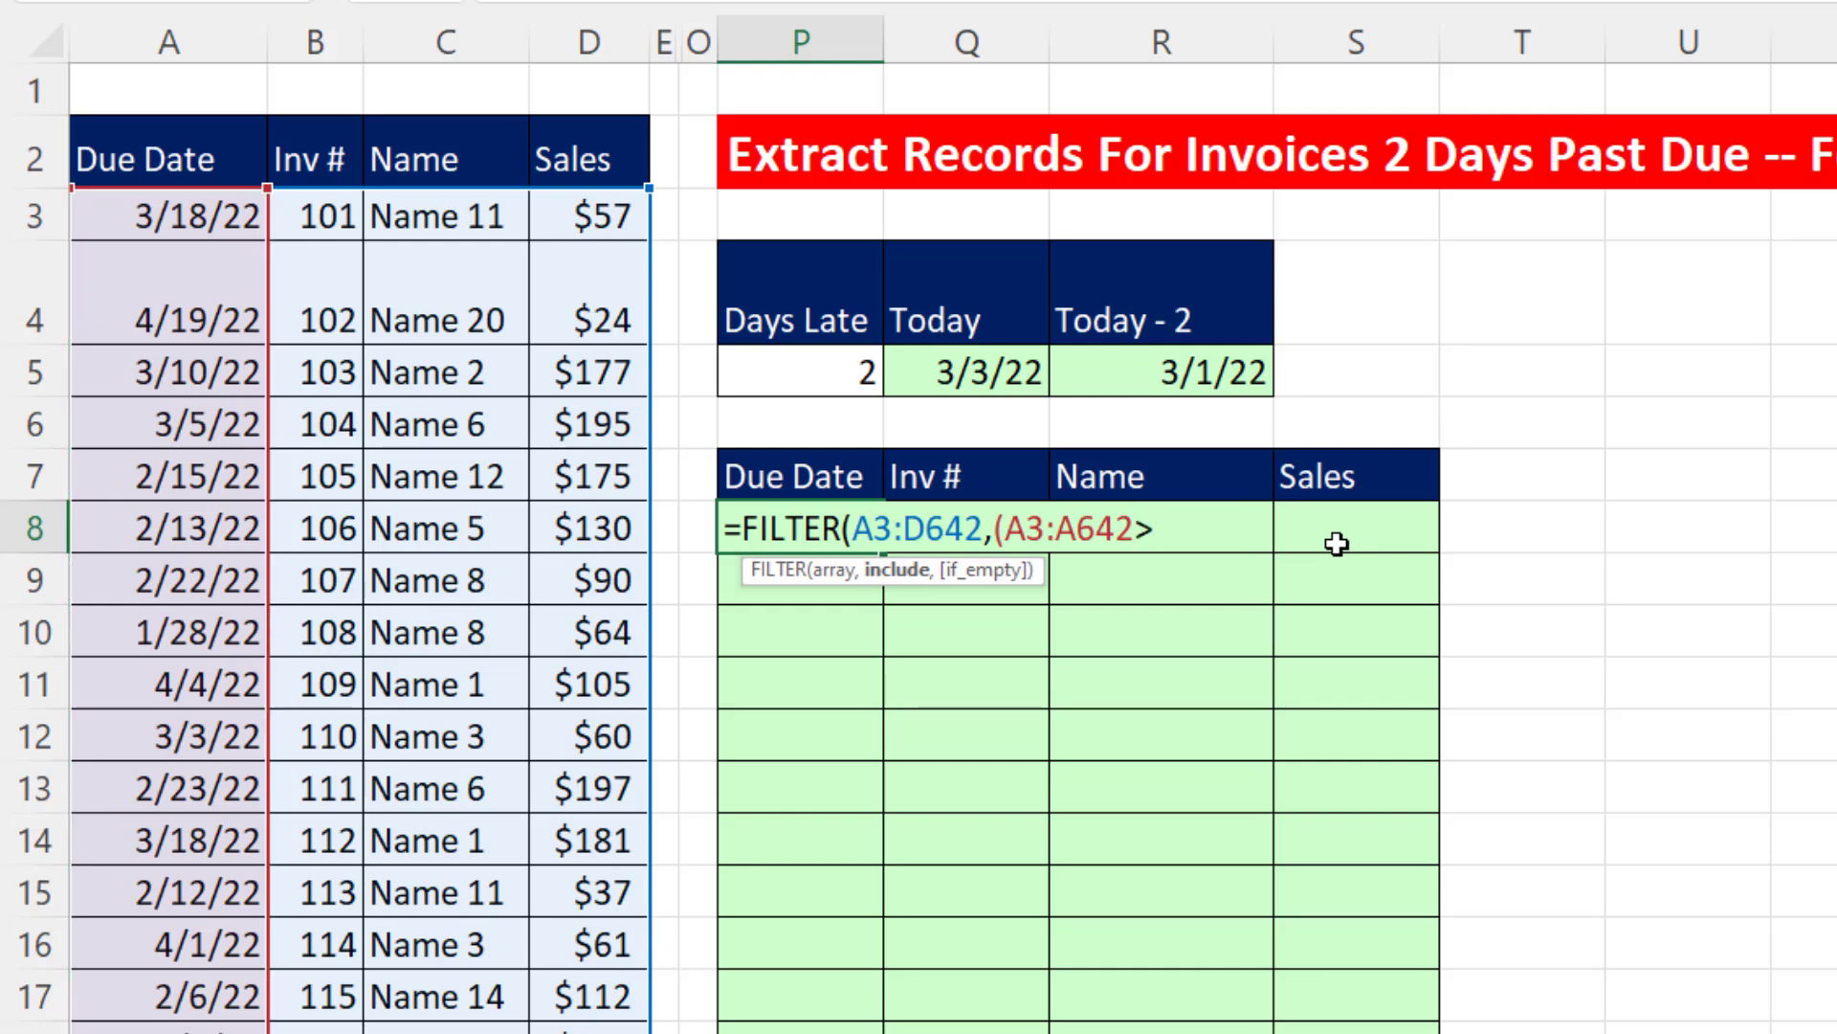
text(=)
click(1161, 374)
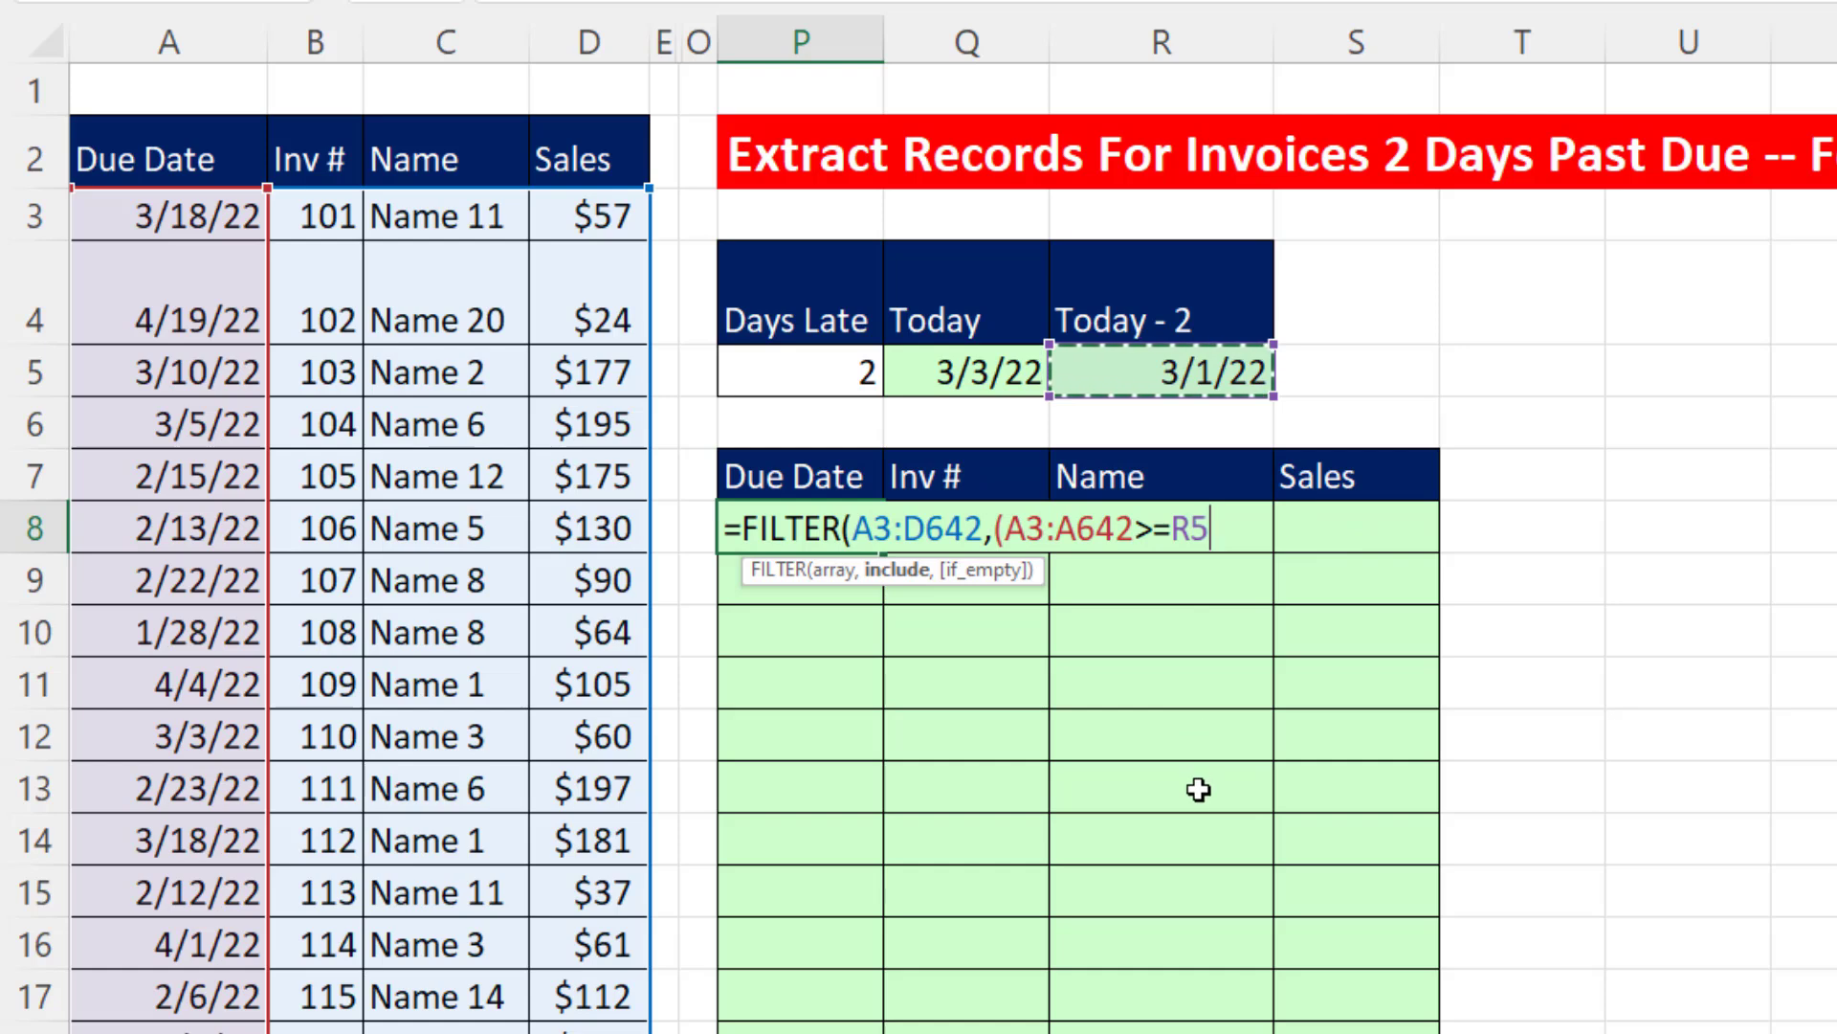
text())
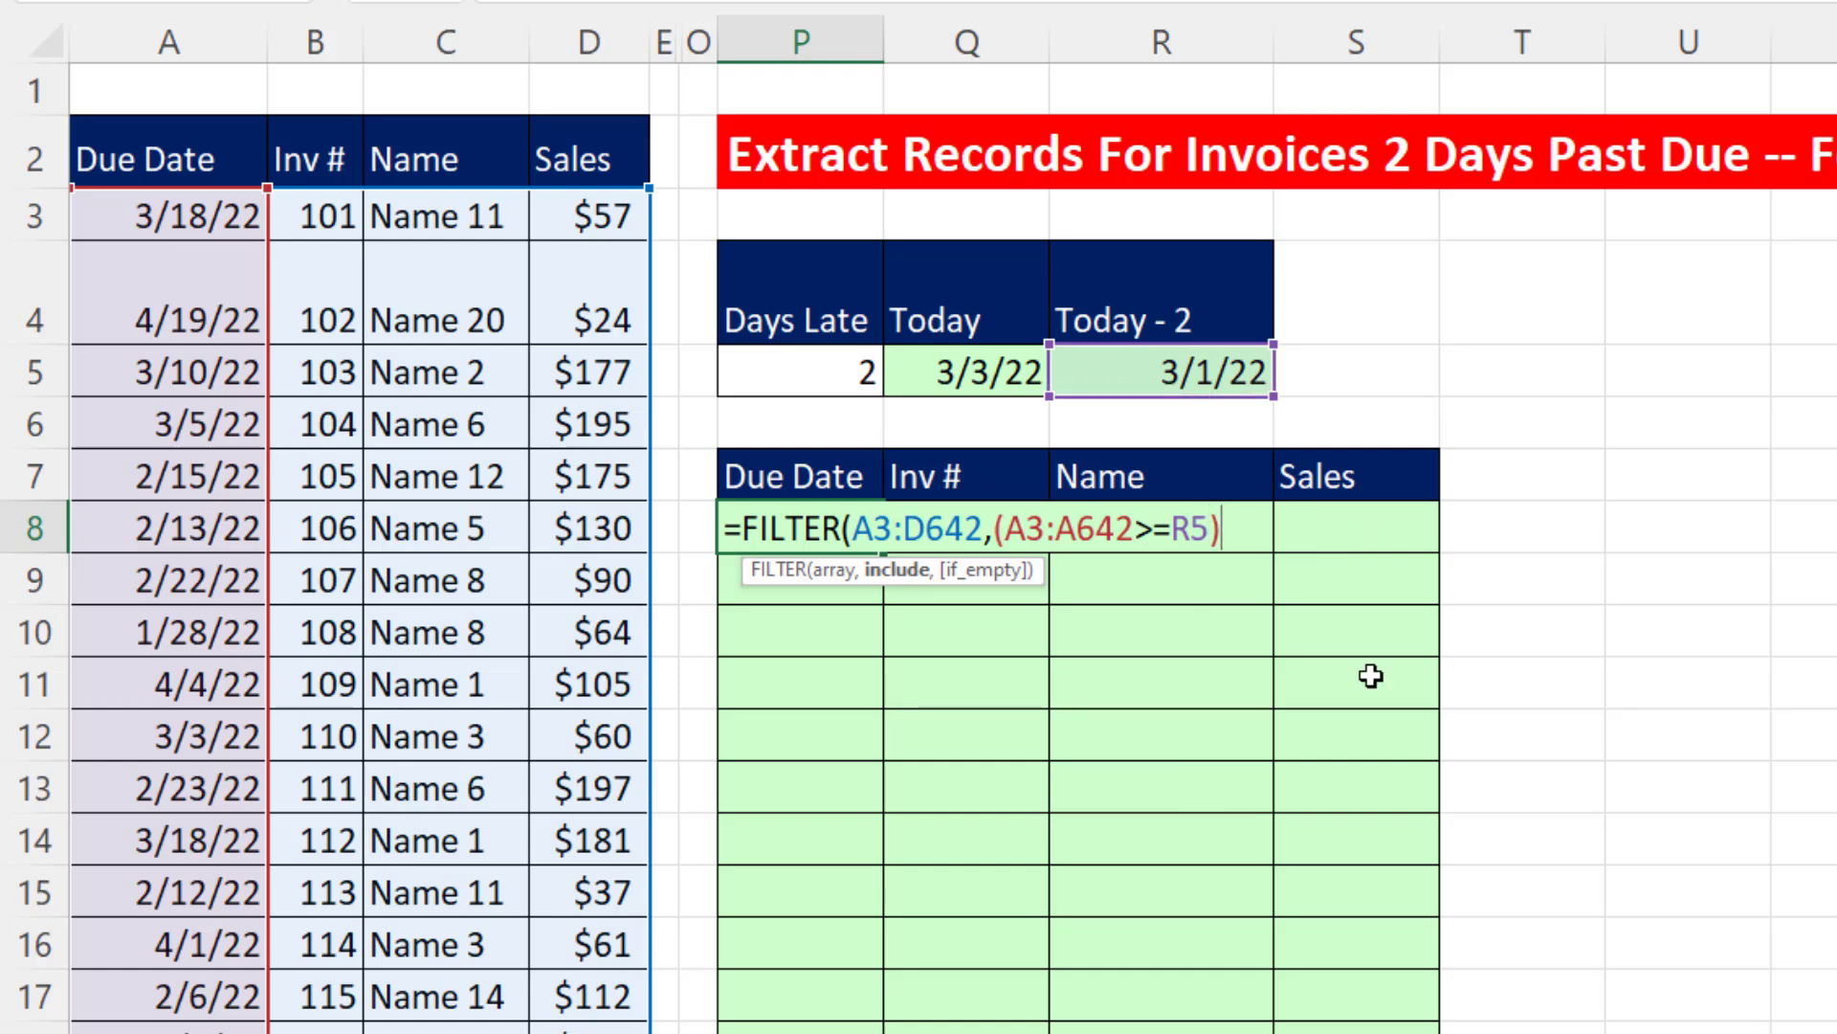
- Evaluate the A3:A642>=R5 condition with F9 to see its TRUE/FALSE array
click(1029, 530)
drag(1029, 529, 1208, 550)
key(F9)
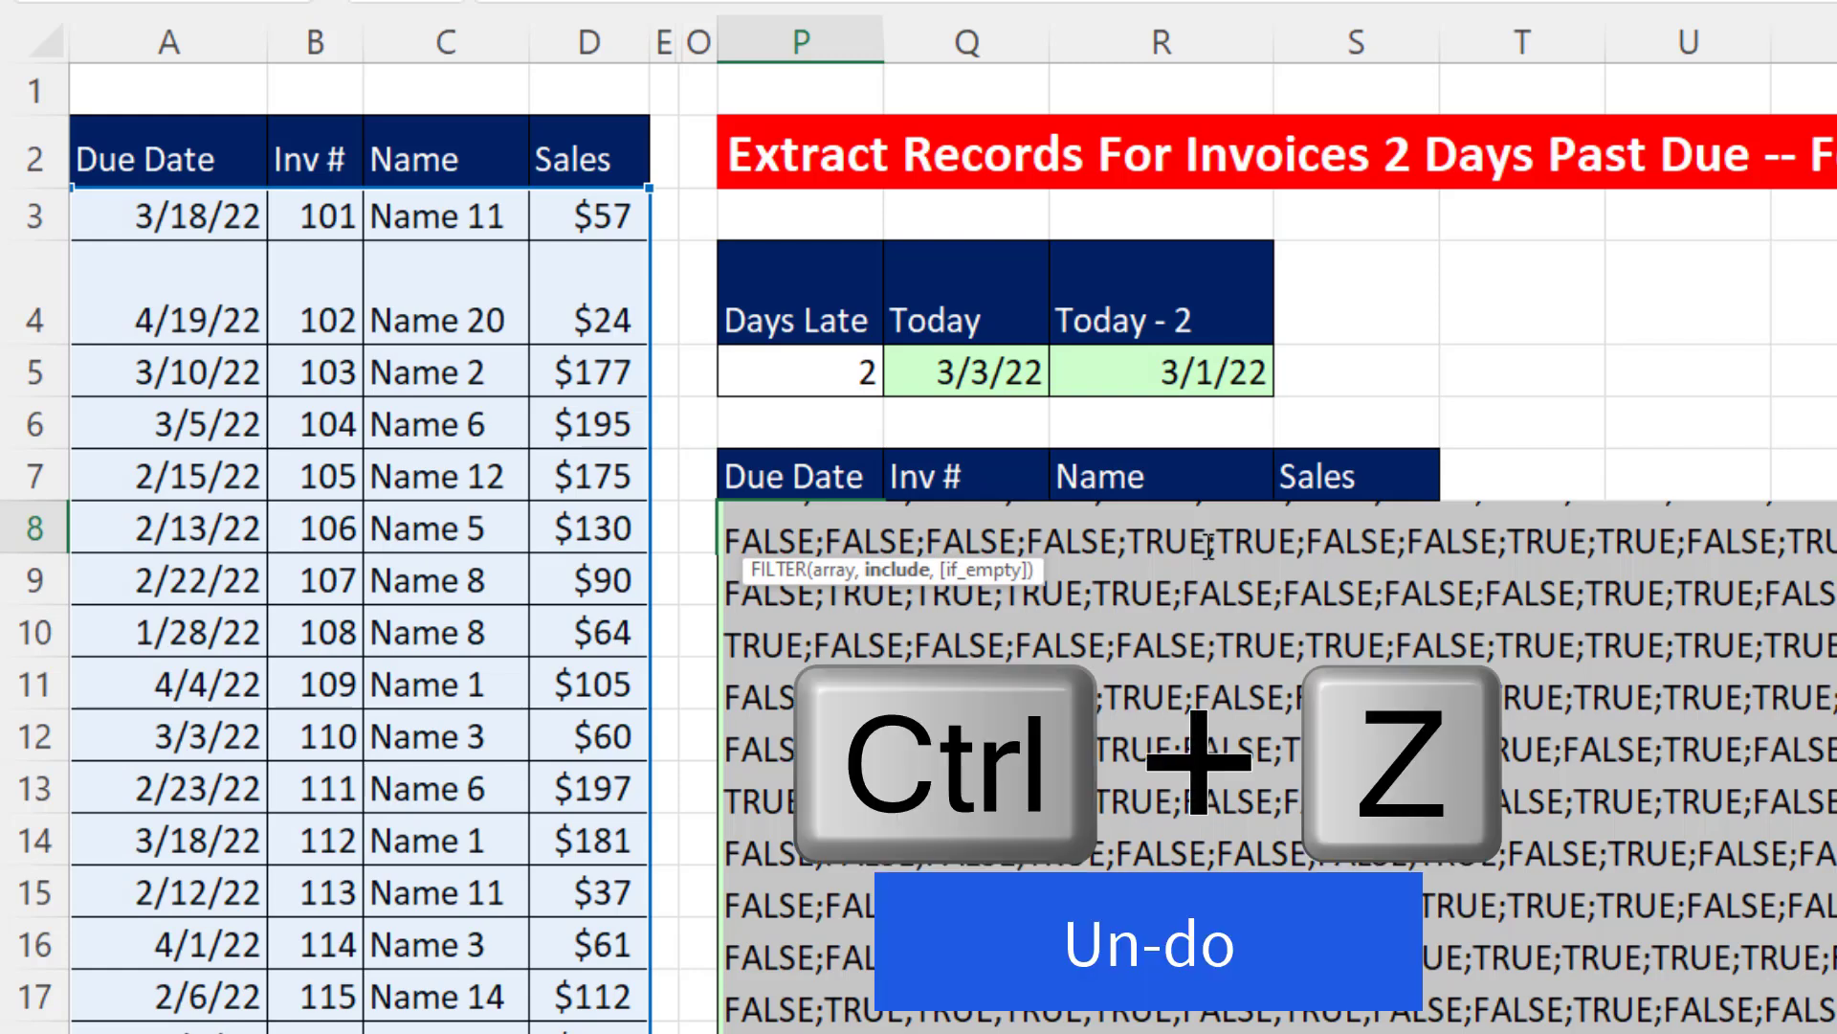
- Multiply in (A3:A642<Q5) and enter the formula, spilling seven invoices into P8:S14
key(ctrl+z)
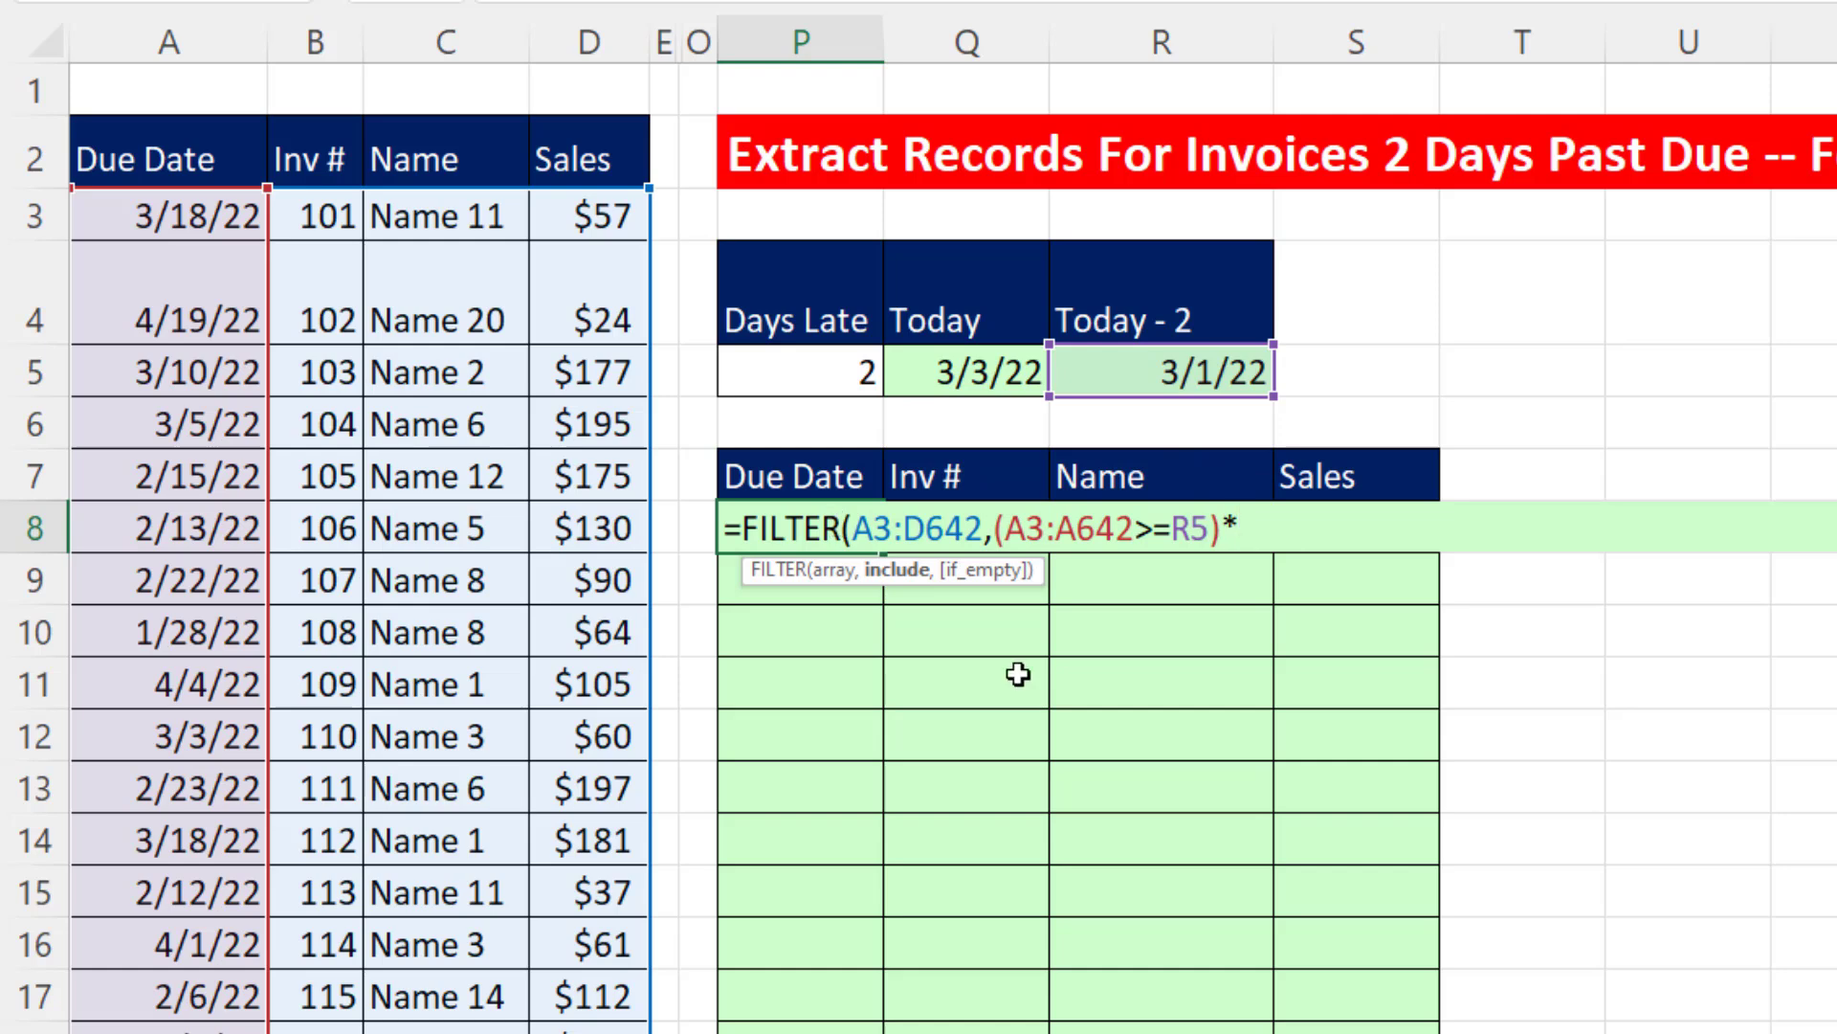
text(()
click(146, 208)
key(ctrl+shift+Down)
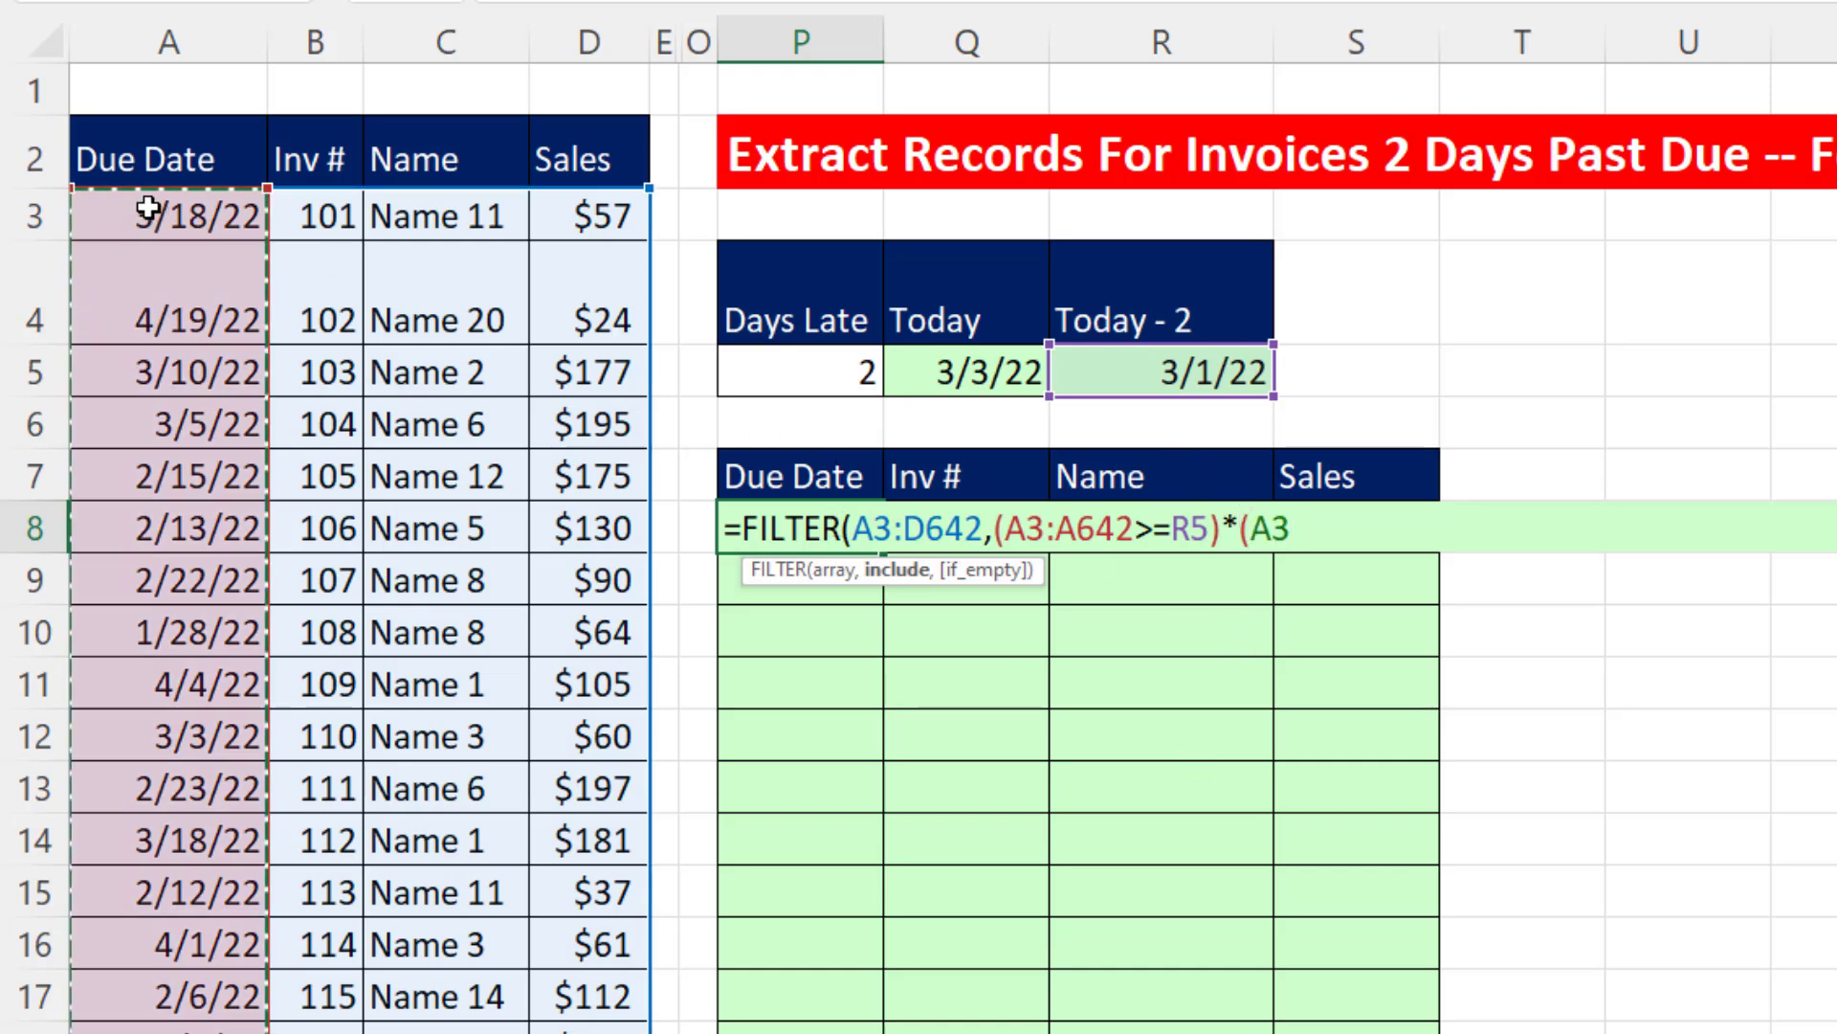
key(ctrl+BackSpace)
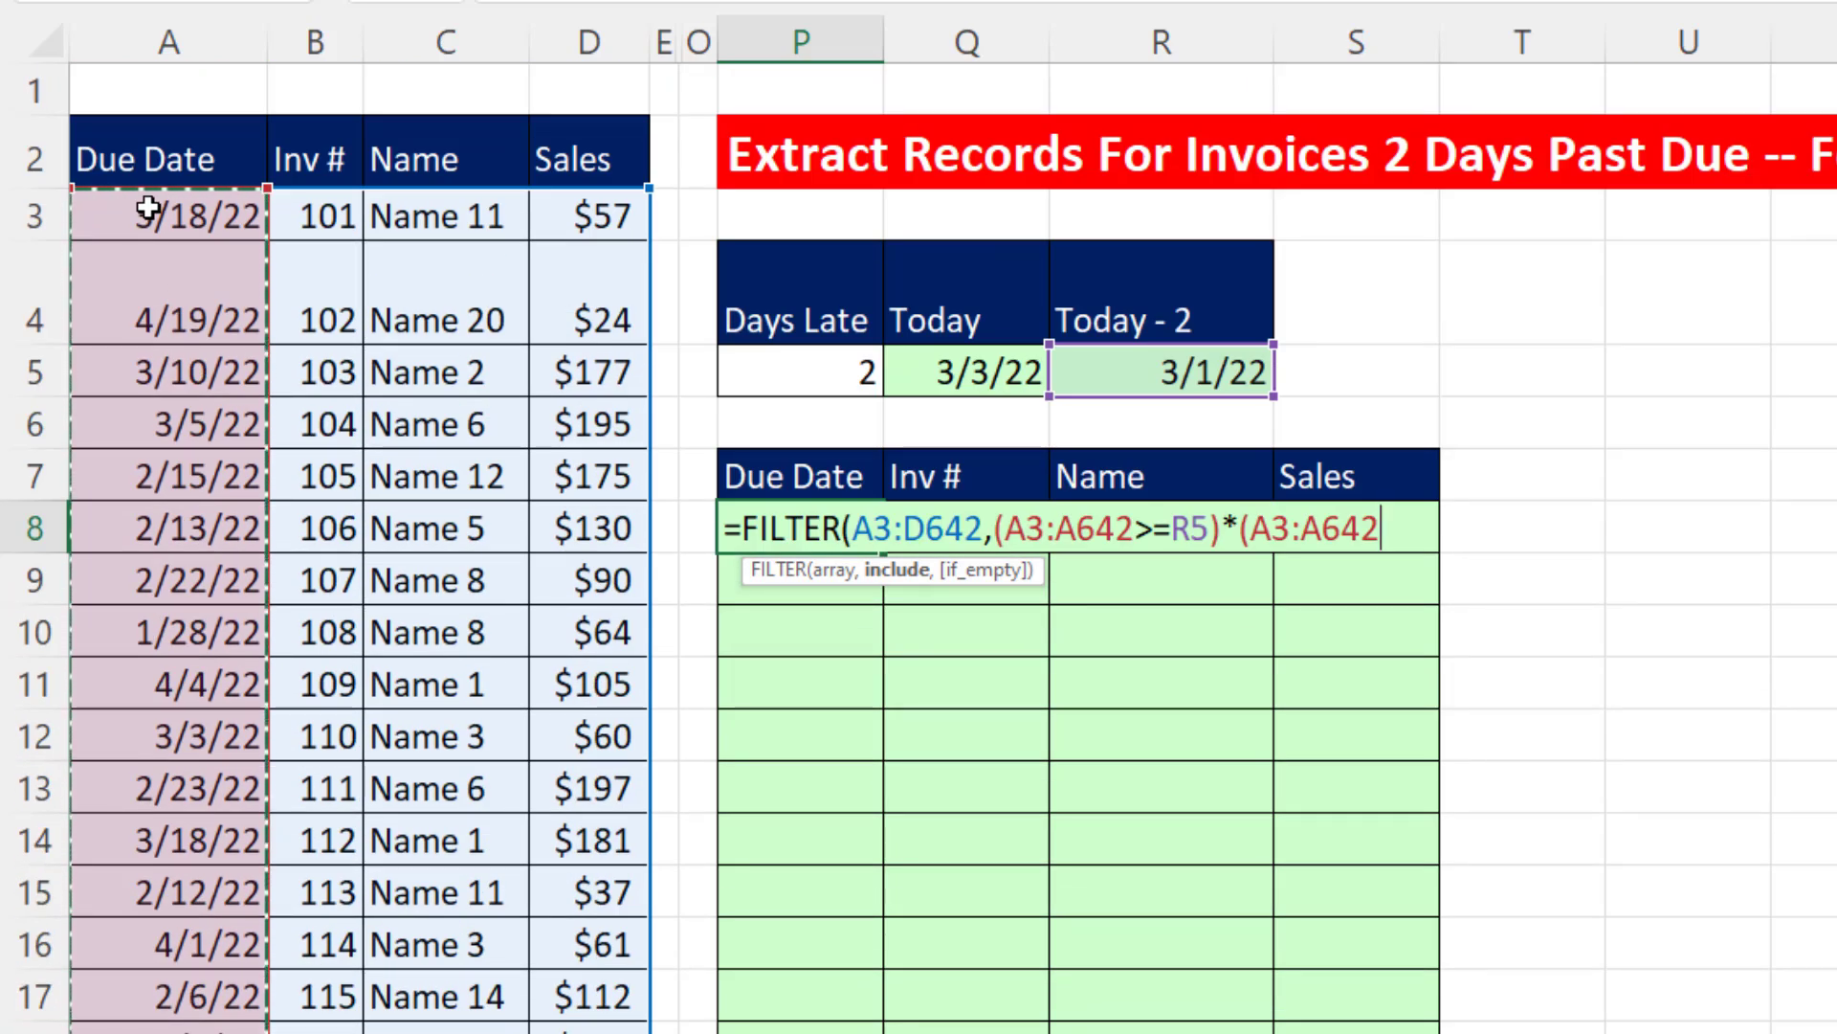
text(<)
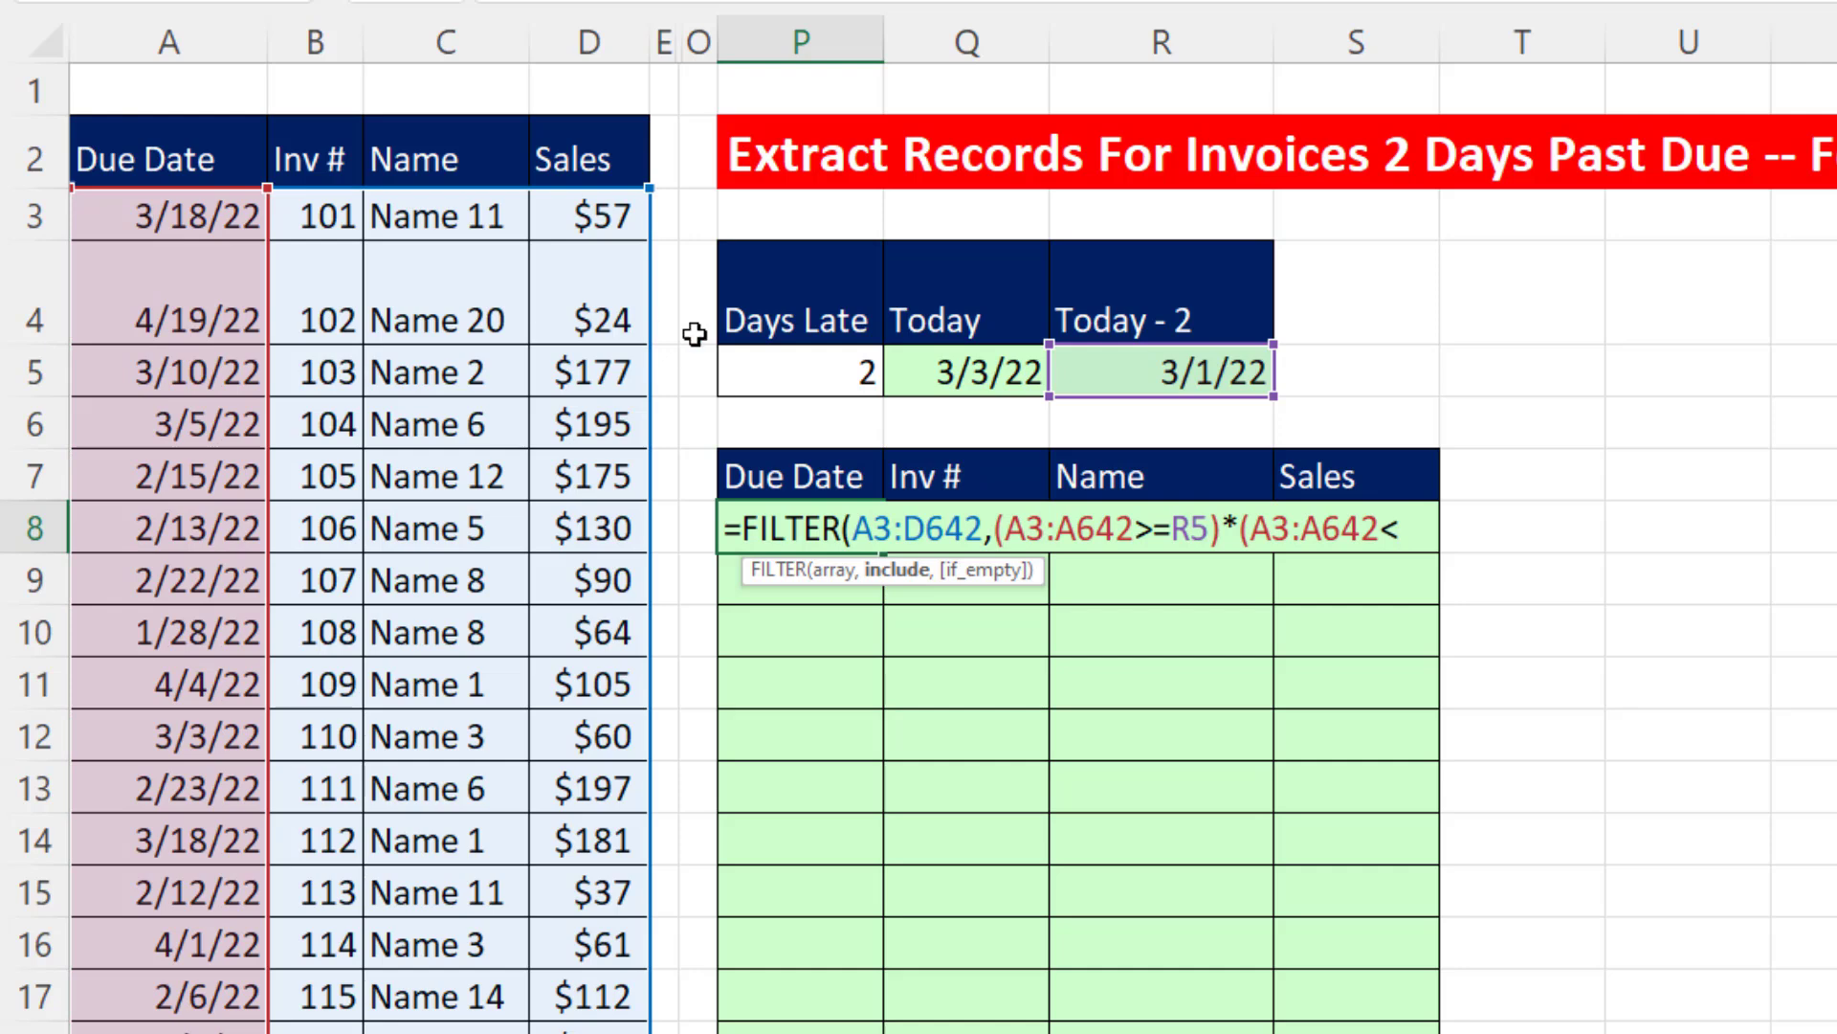
click(936, 374)
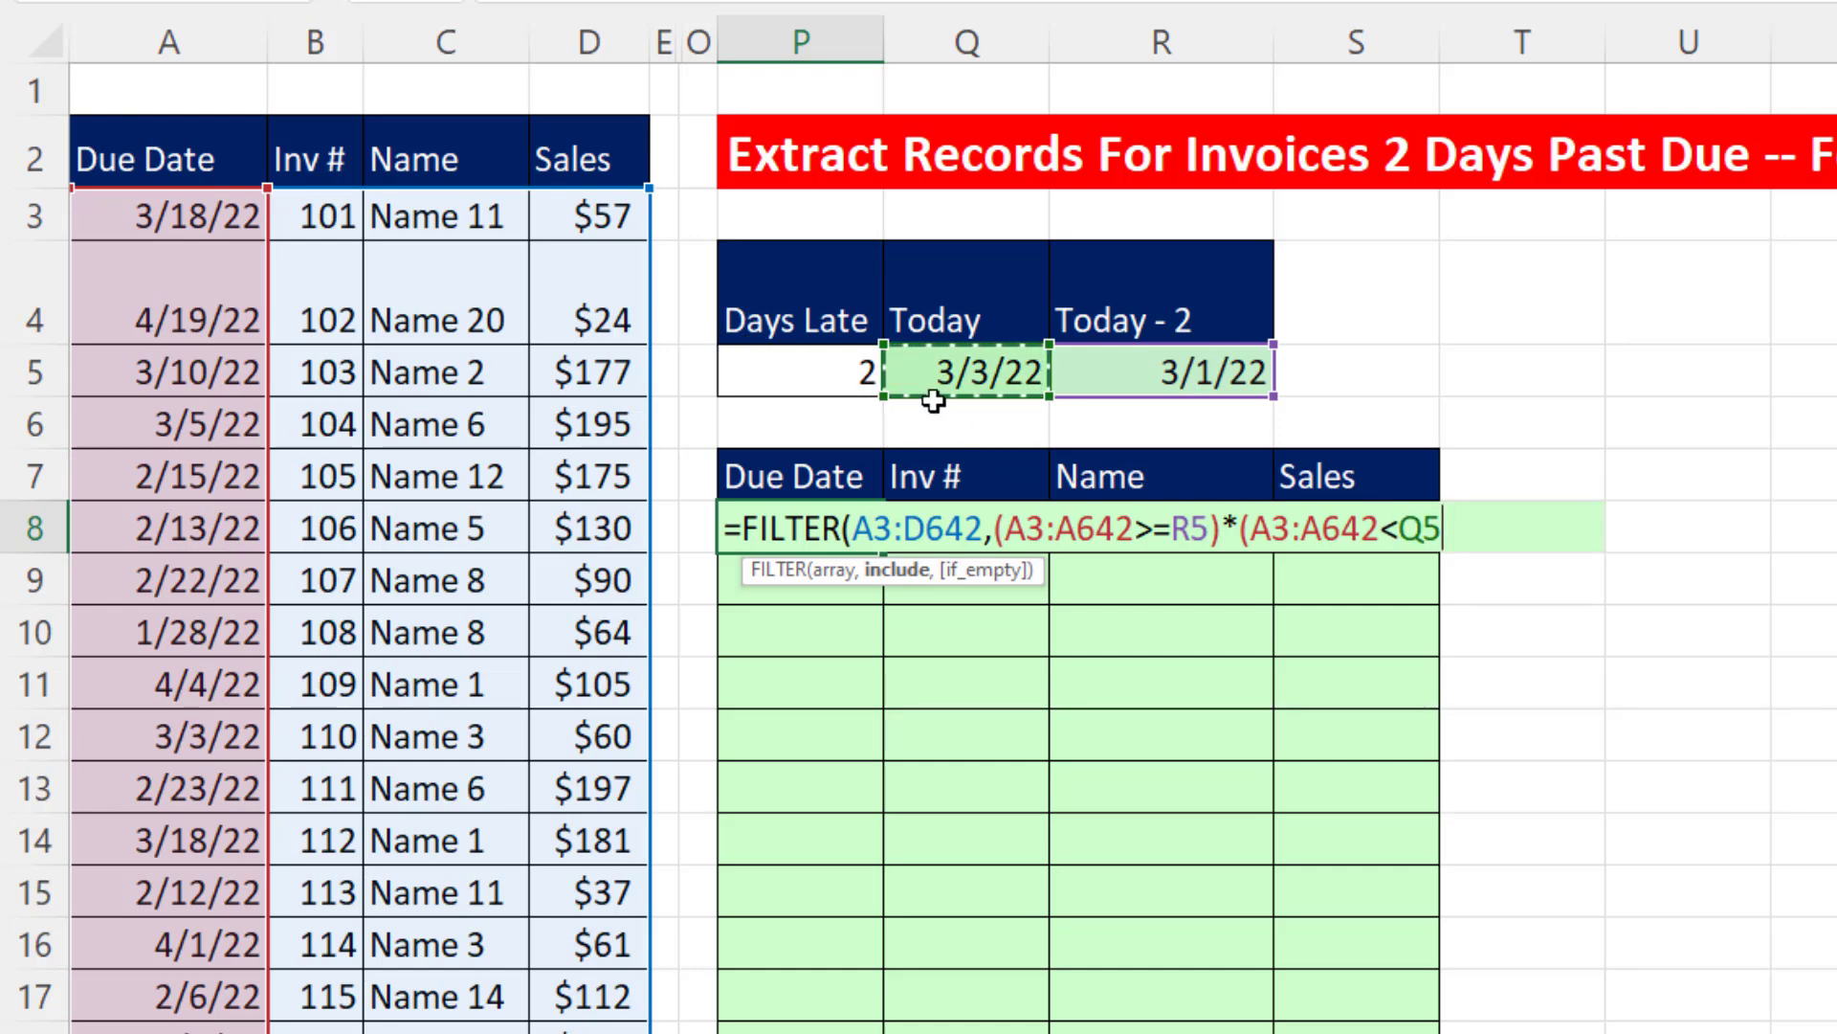
text())
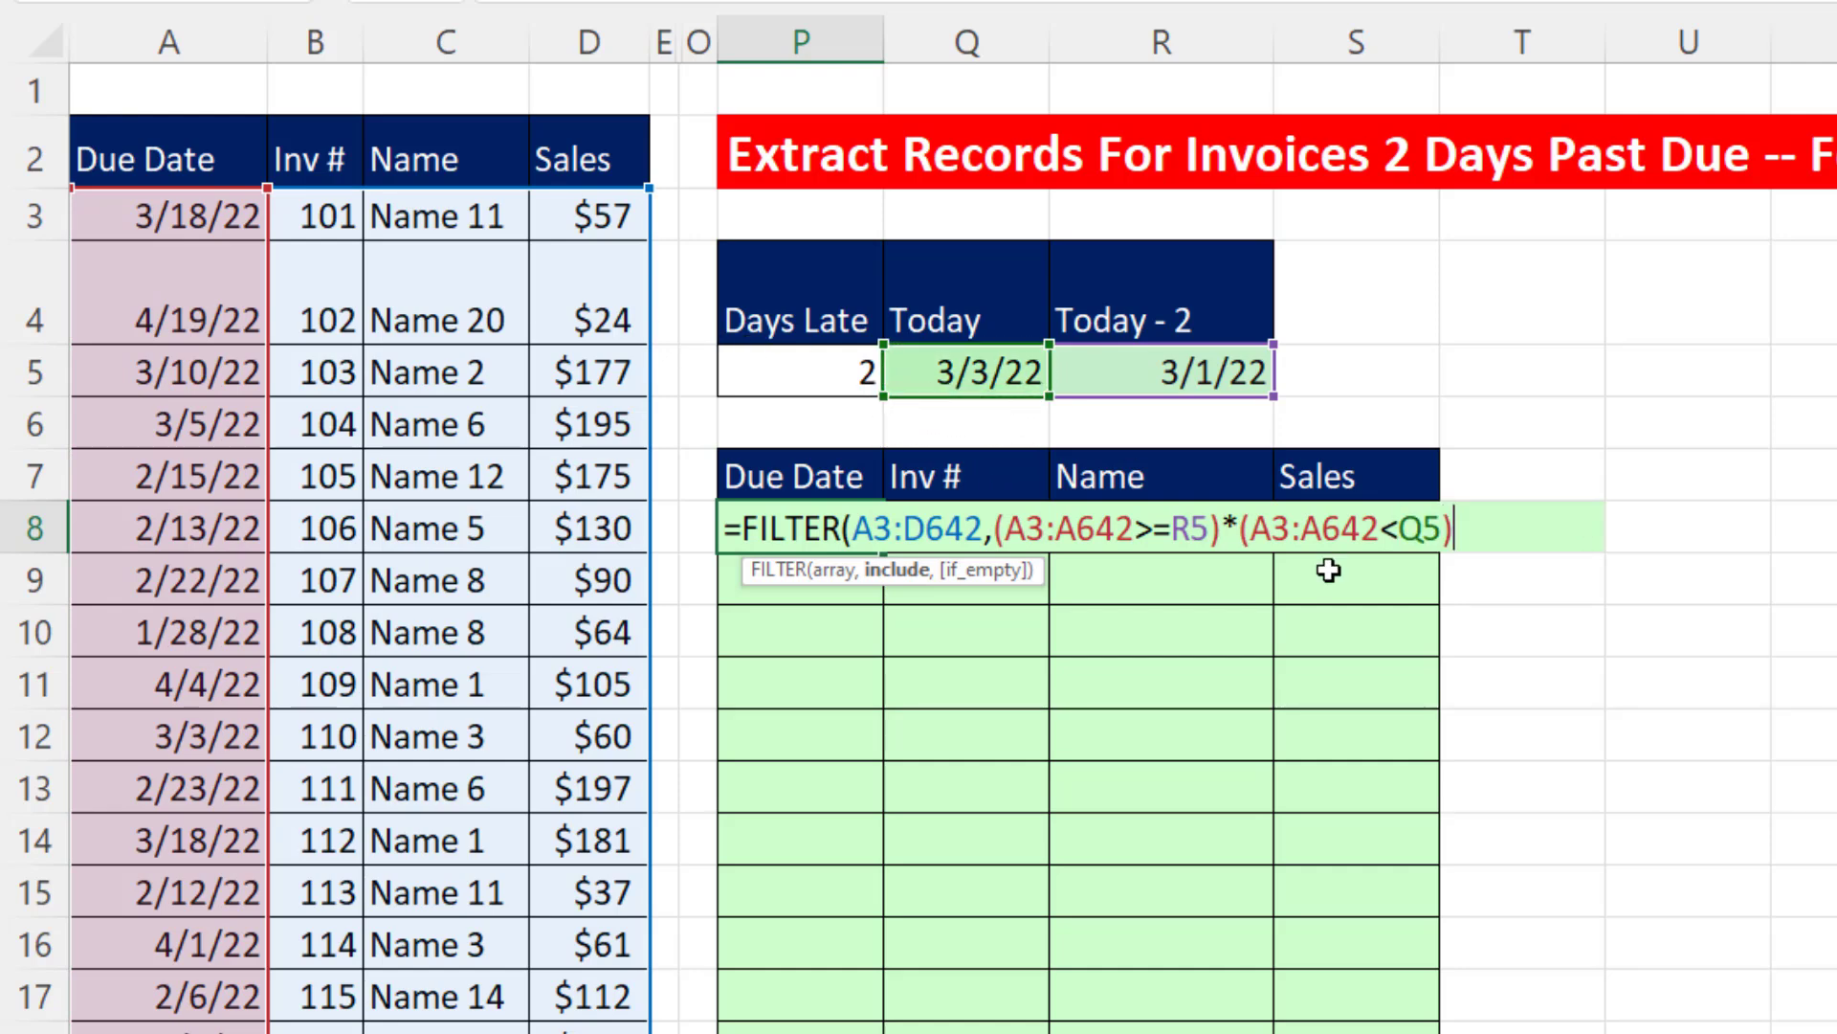
text())
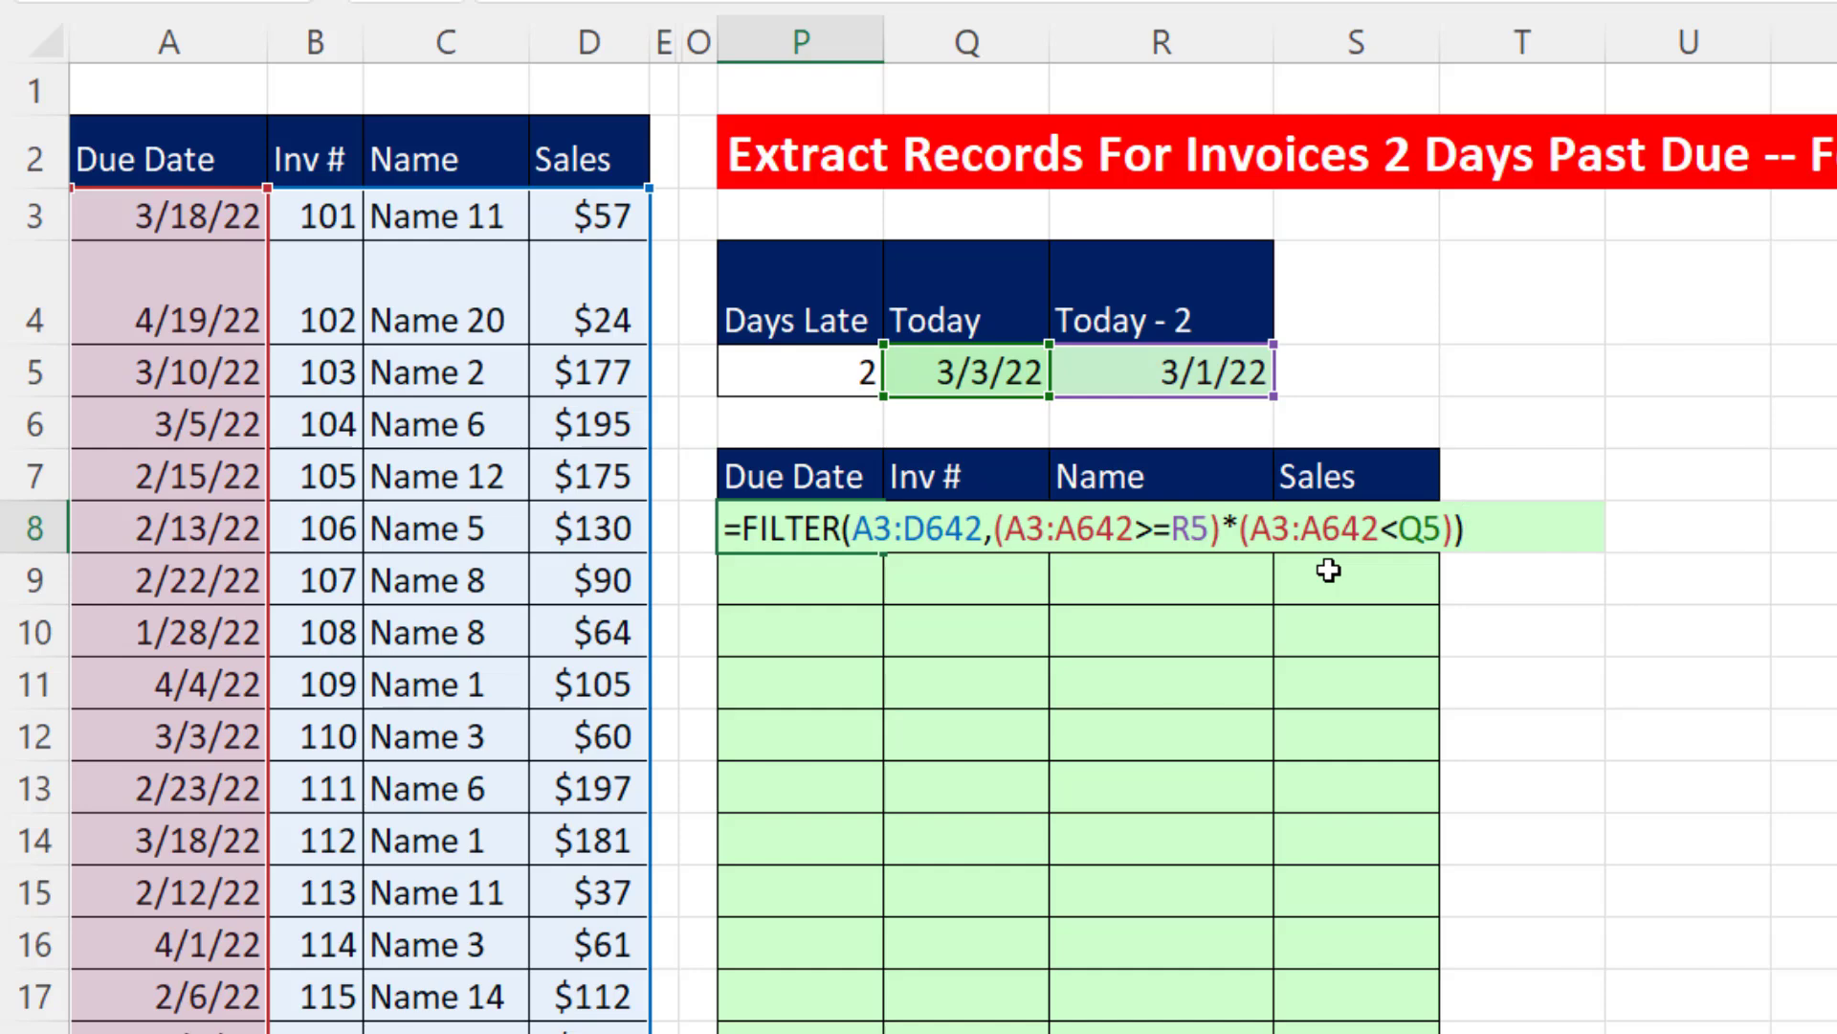
key(Return)
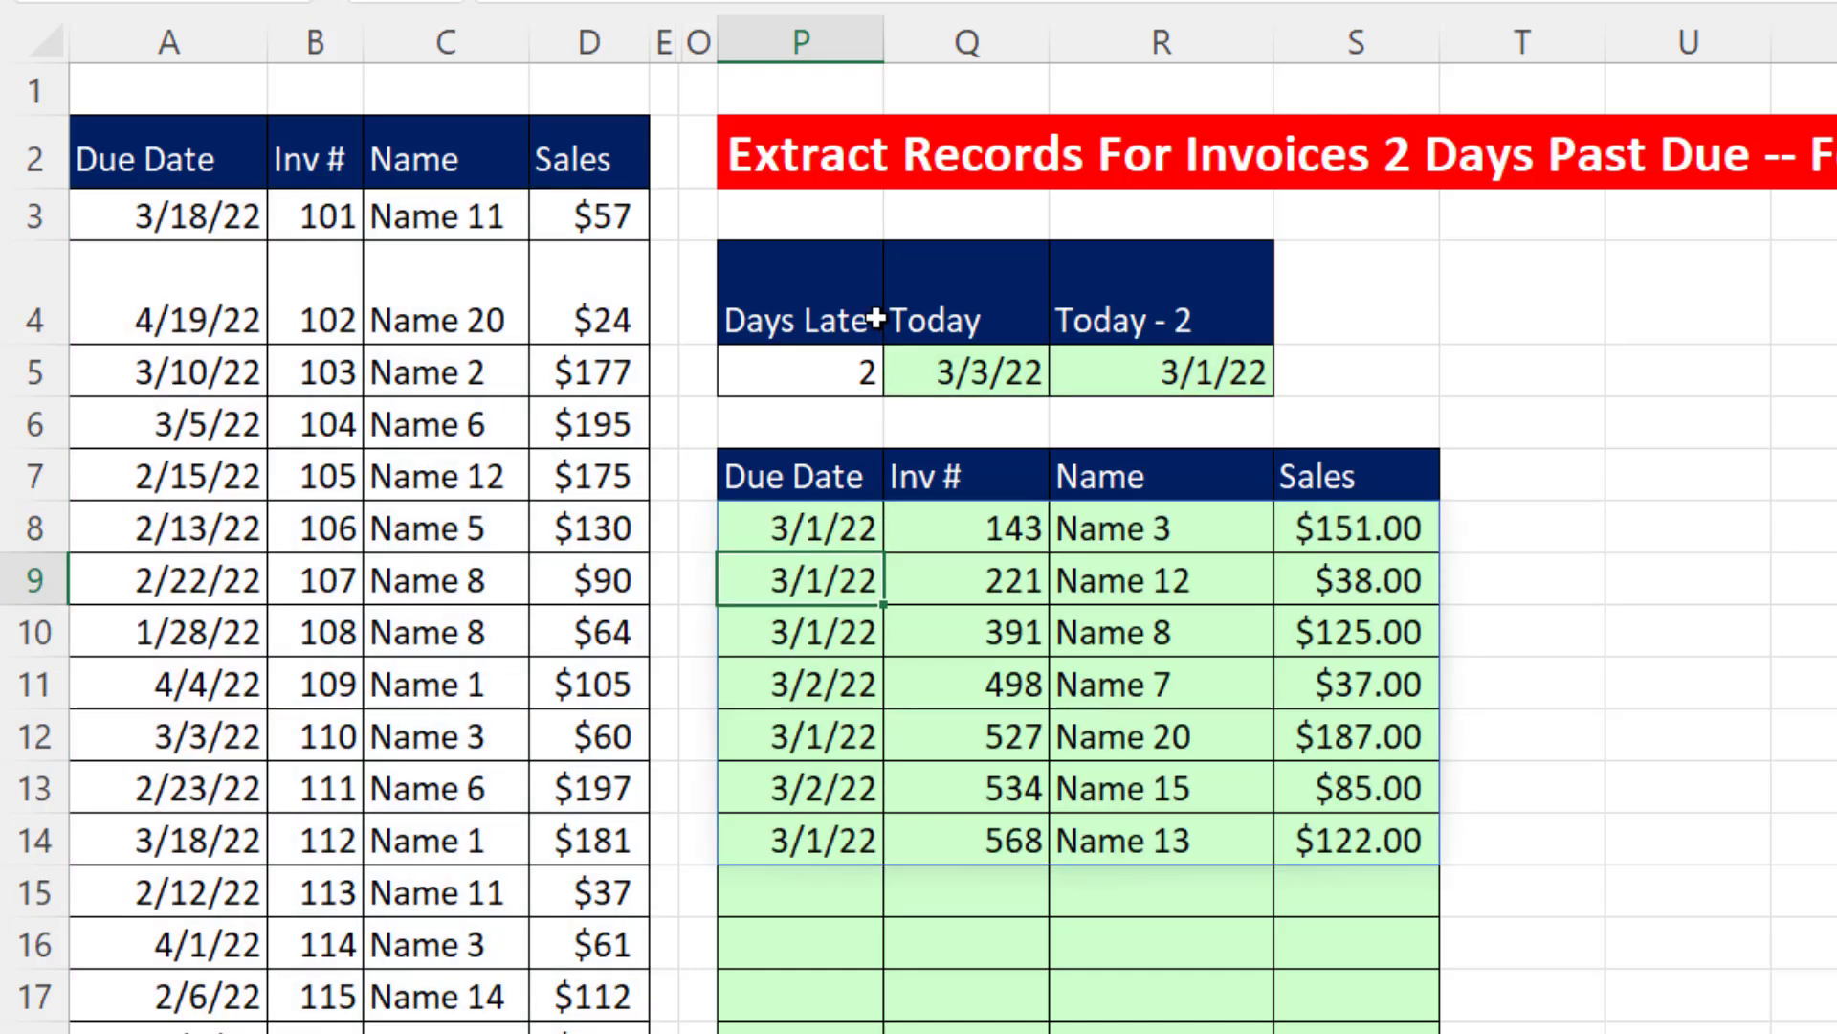
- Change Days Late in P5 to 30 and review the results spilling through row 174
click(869, 369)
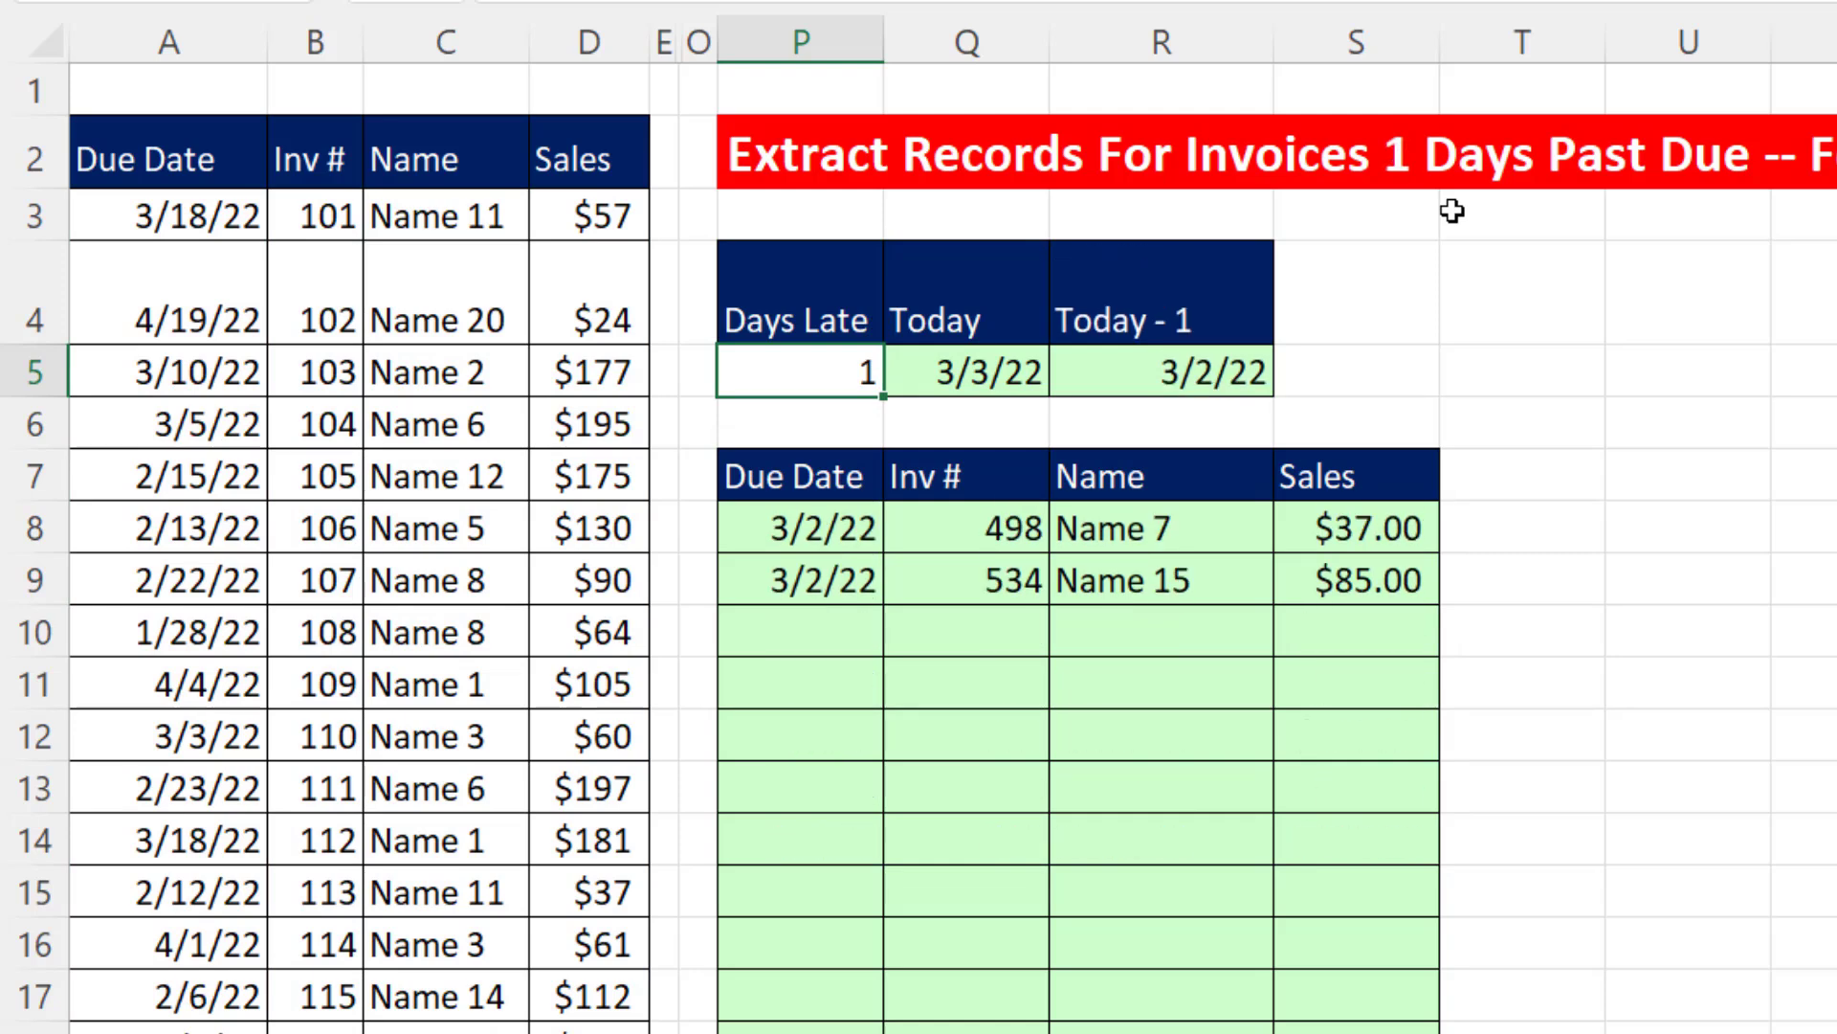
text(30)
key(ctrl+Return)
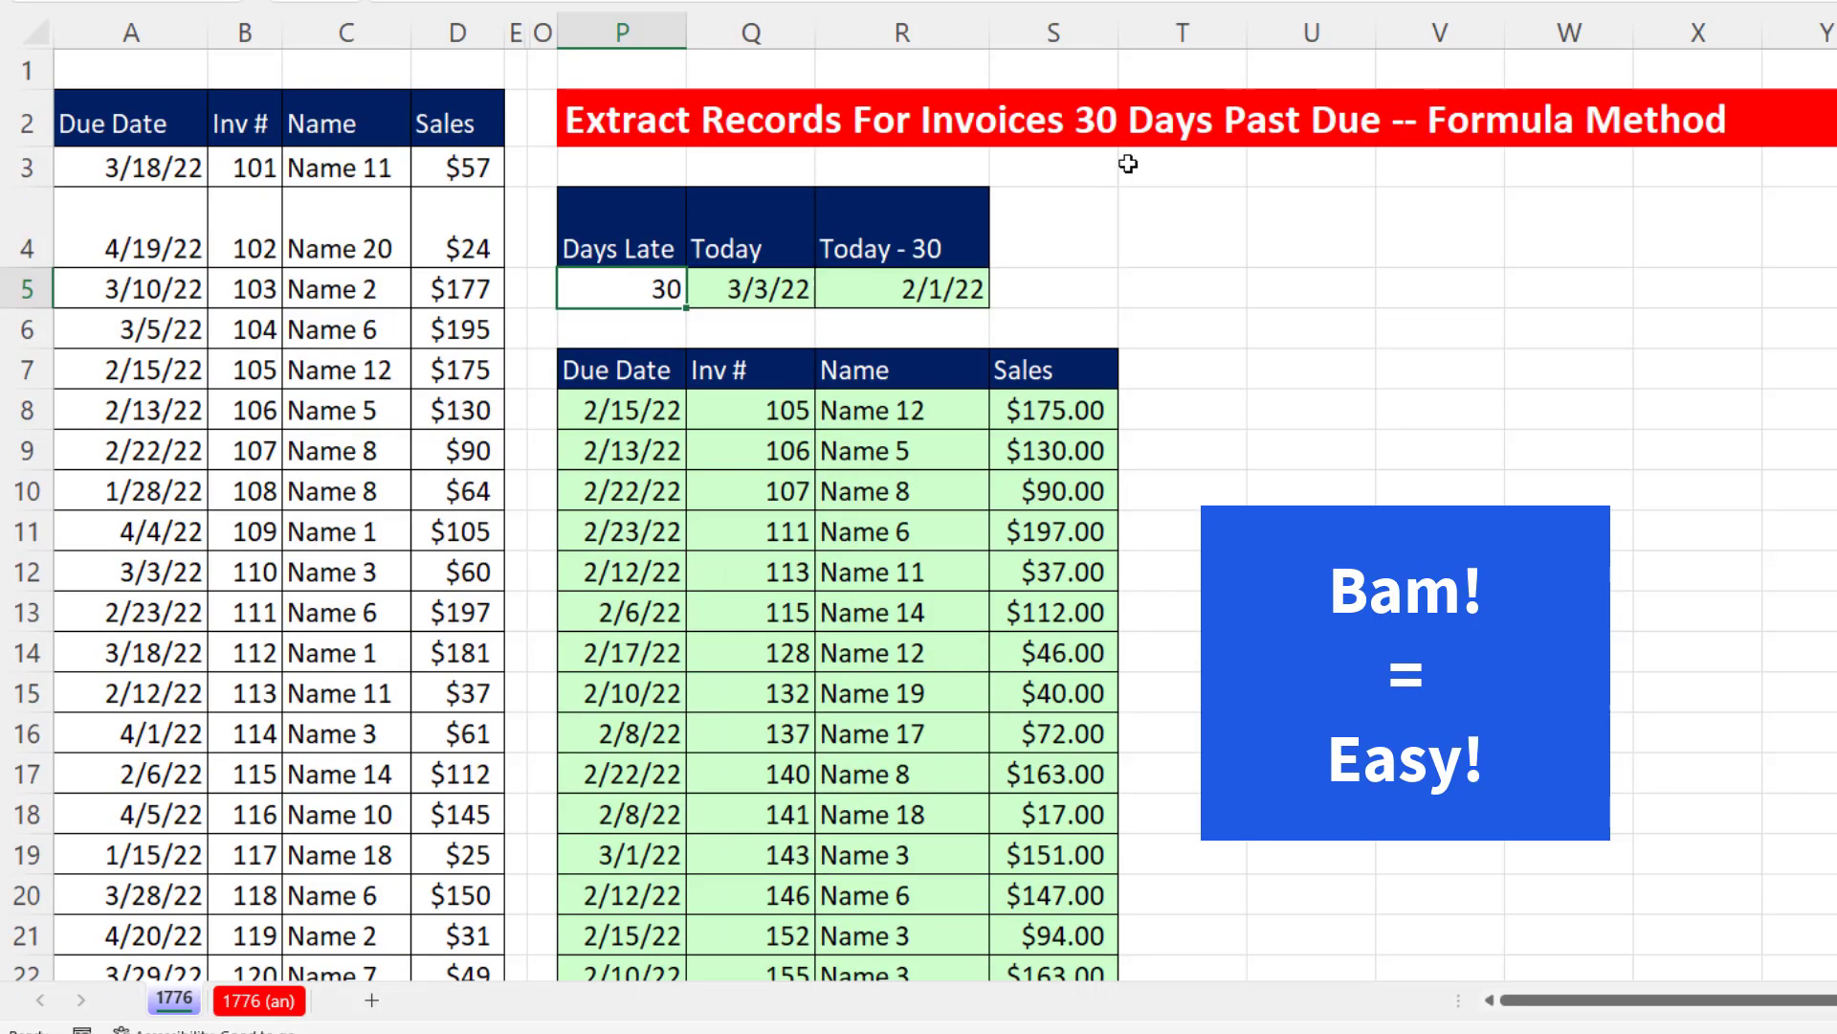
scroll(1128, 164, down, 5)
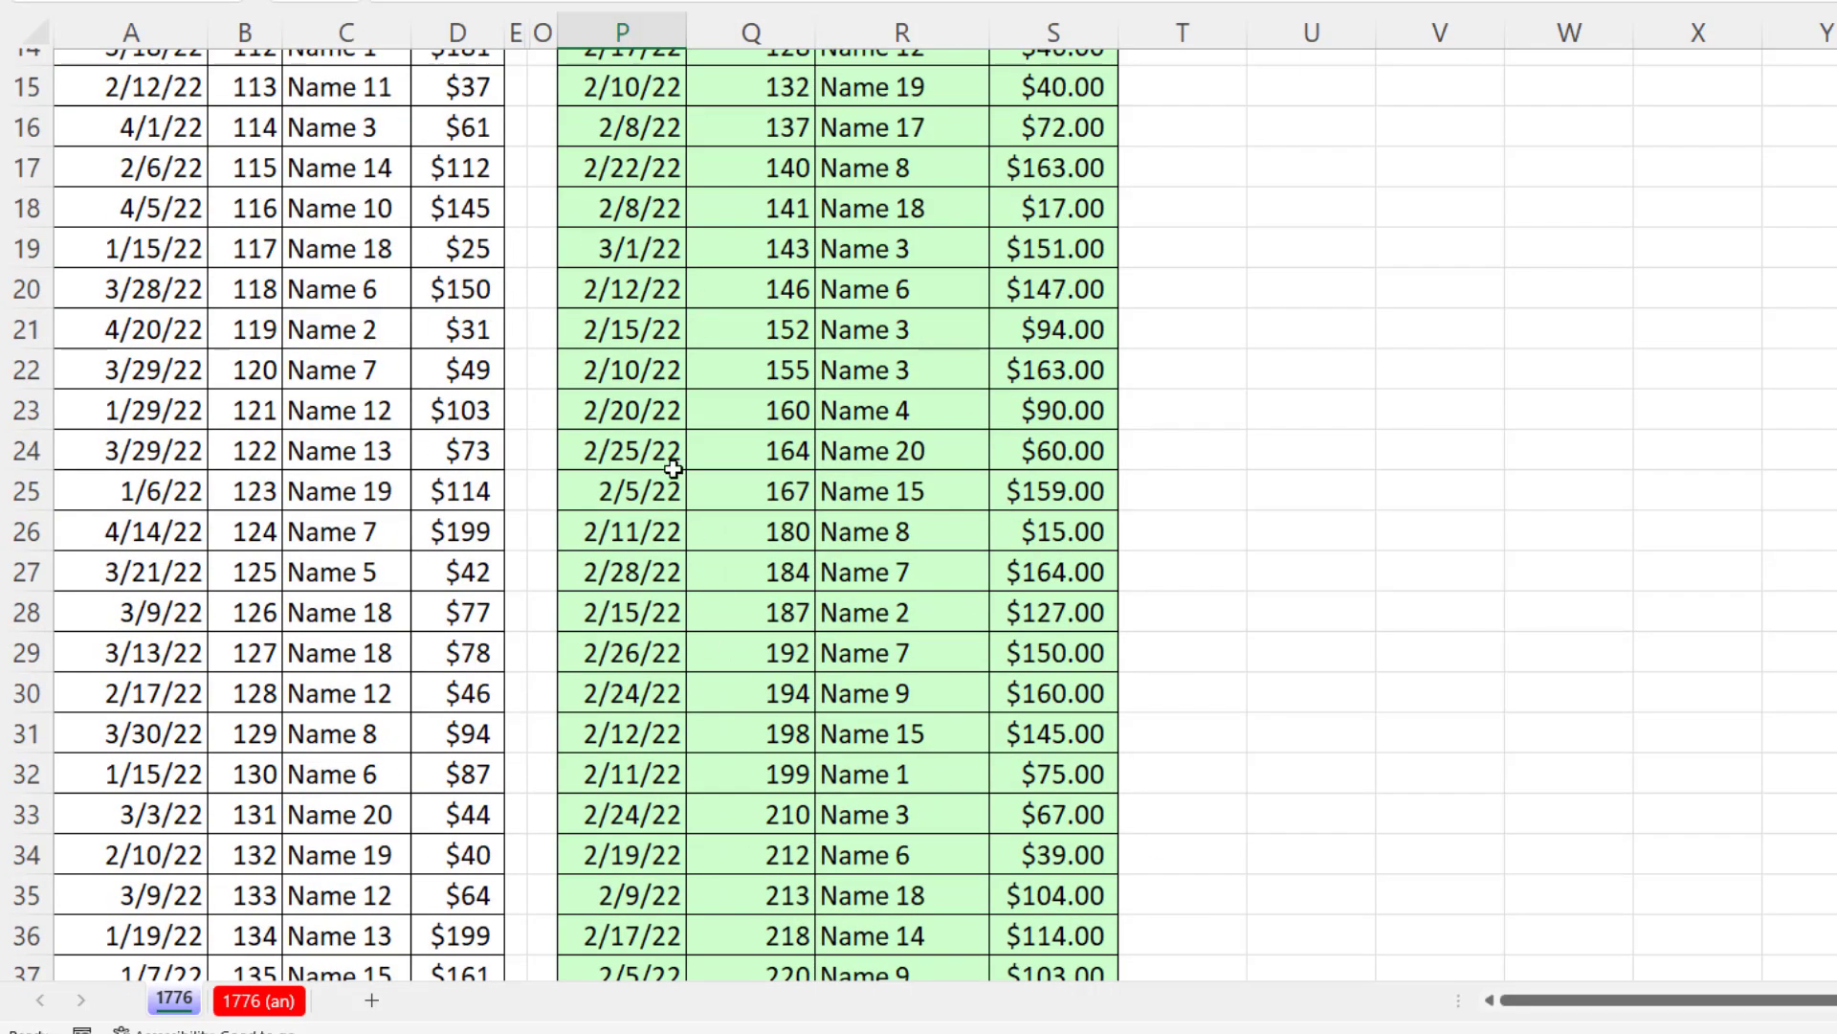
scroll(722, 617, down, 20)
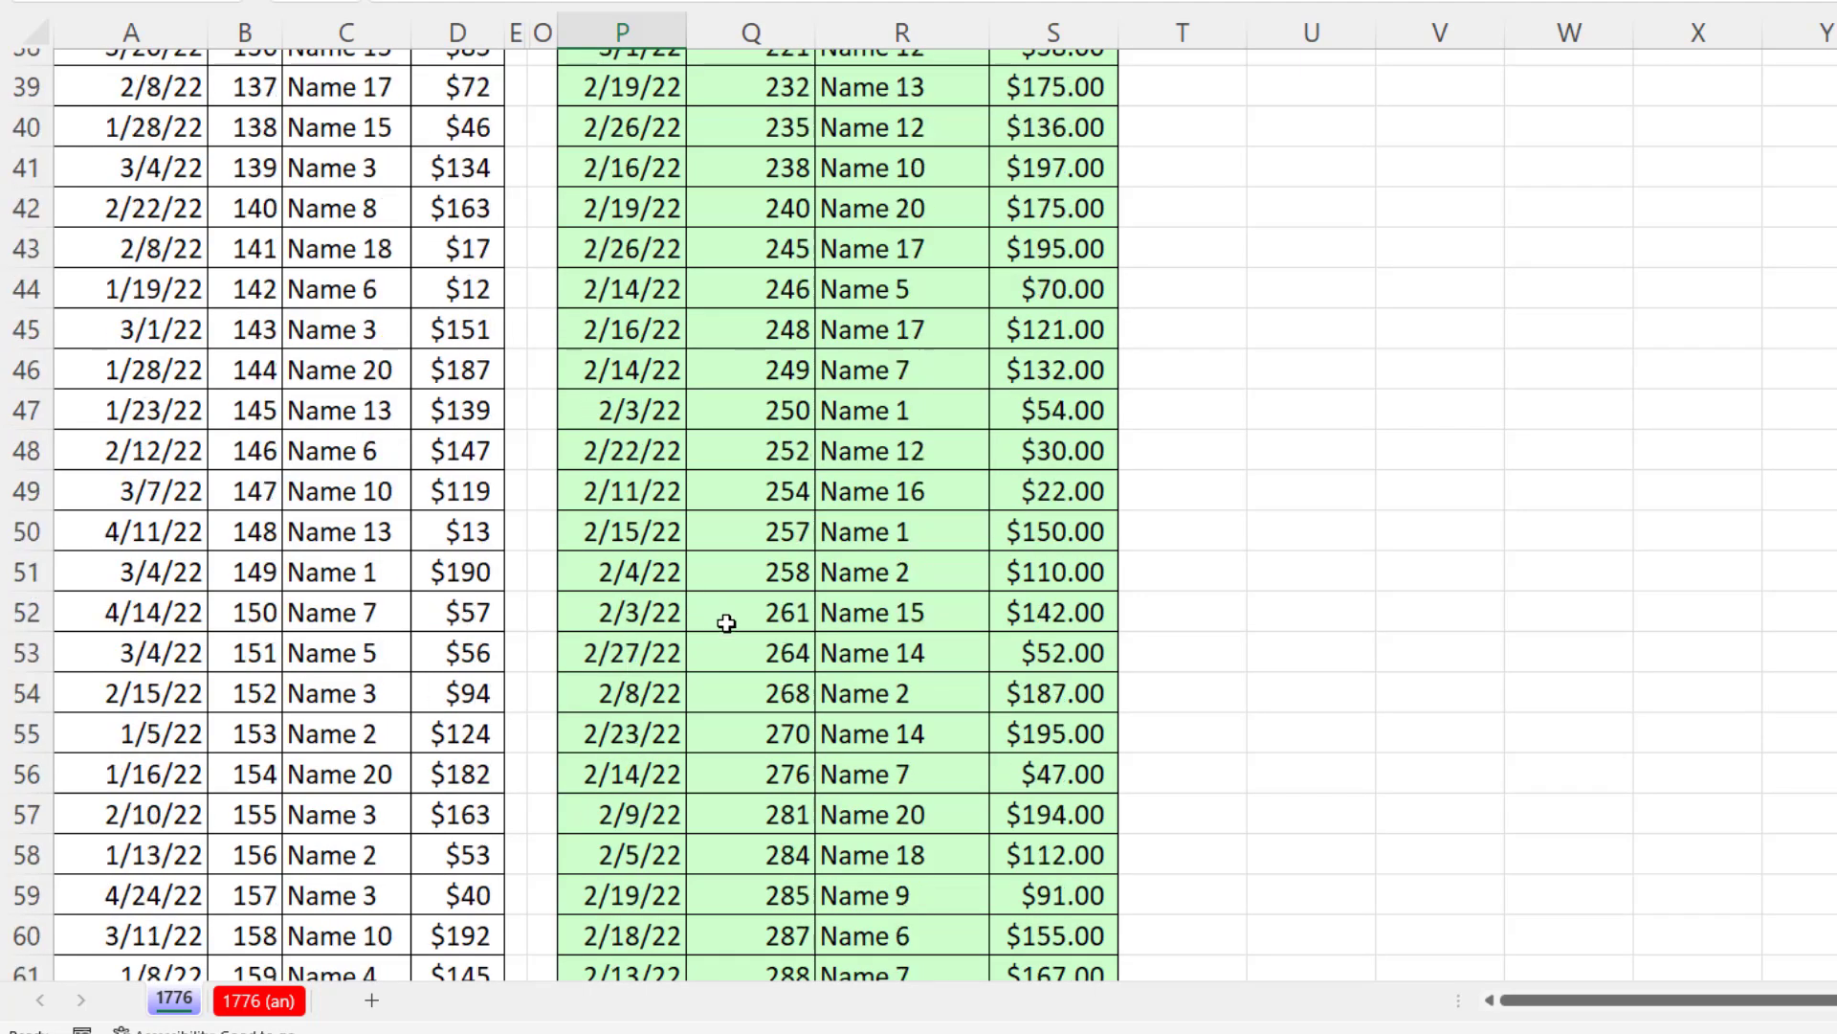
scroll(738, 603, down, 20)
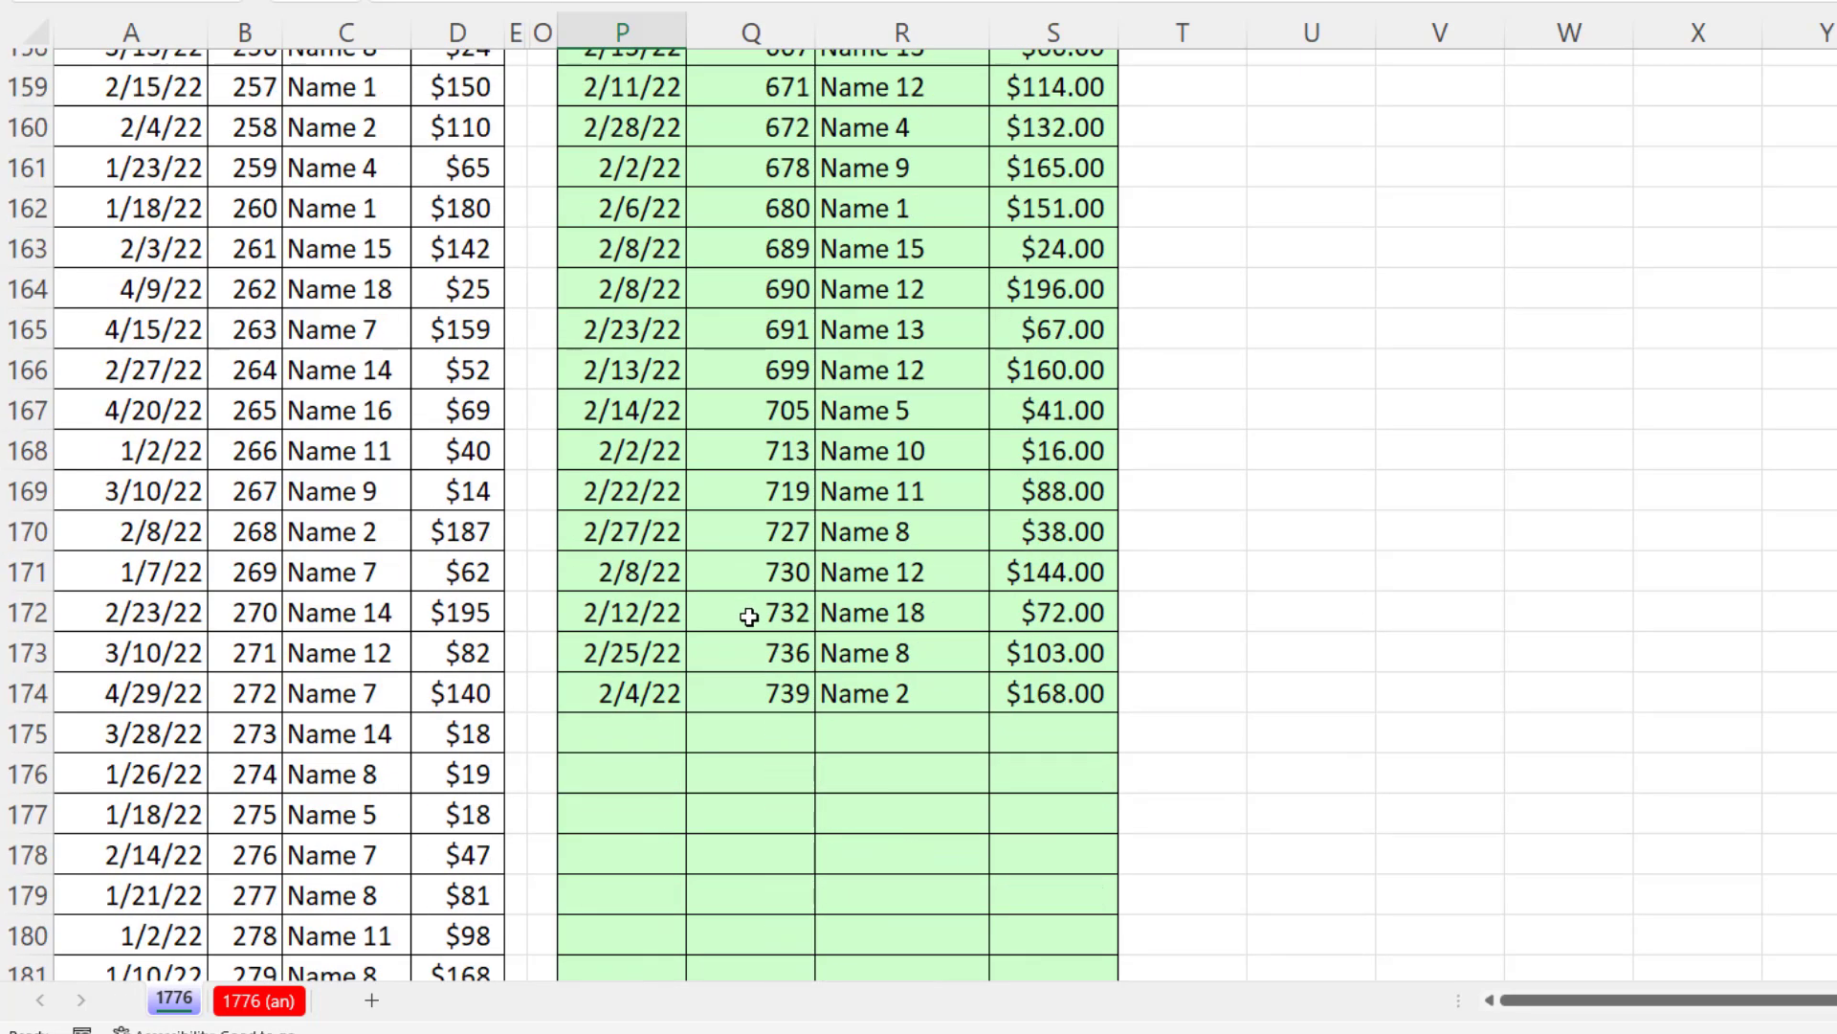
key(ctrl+Home)
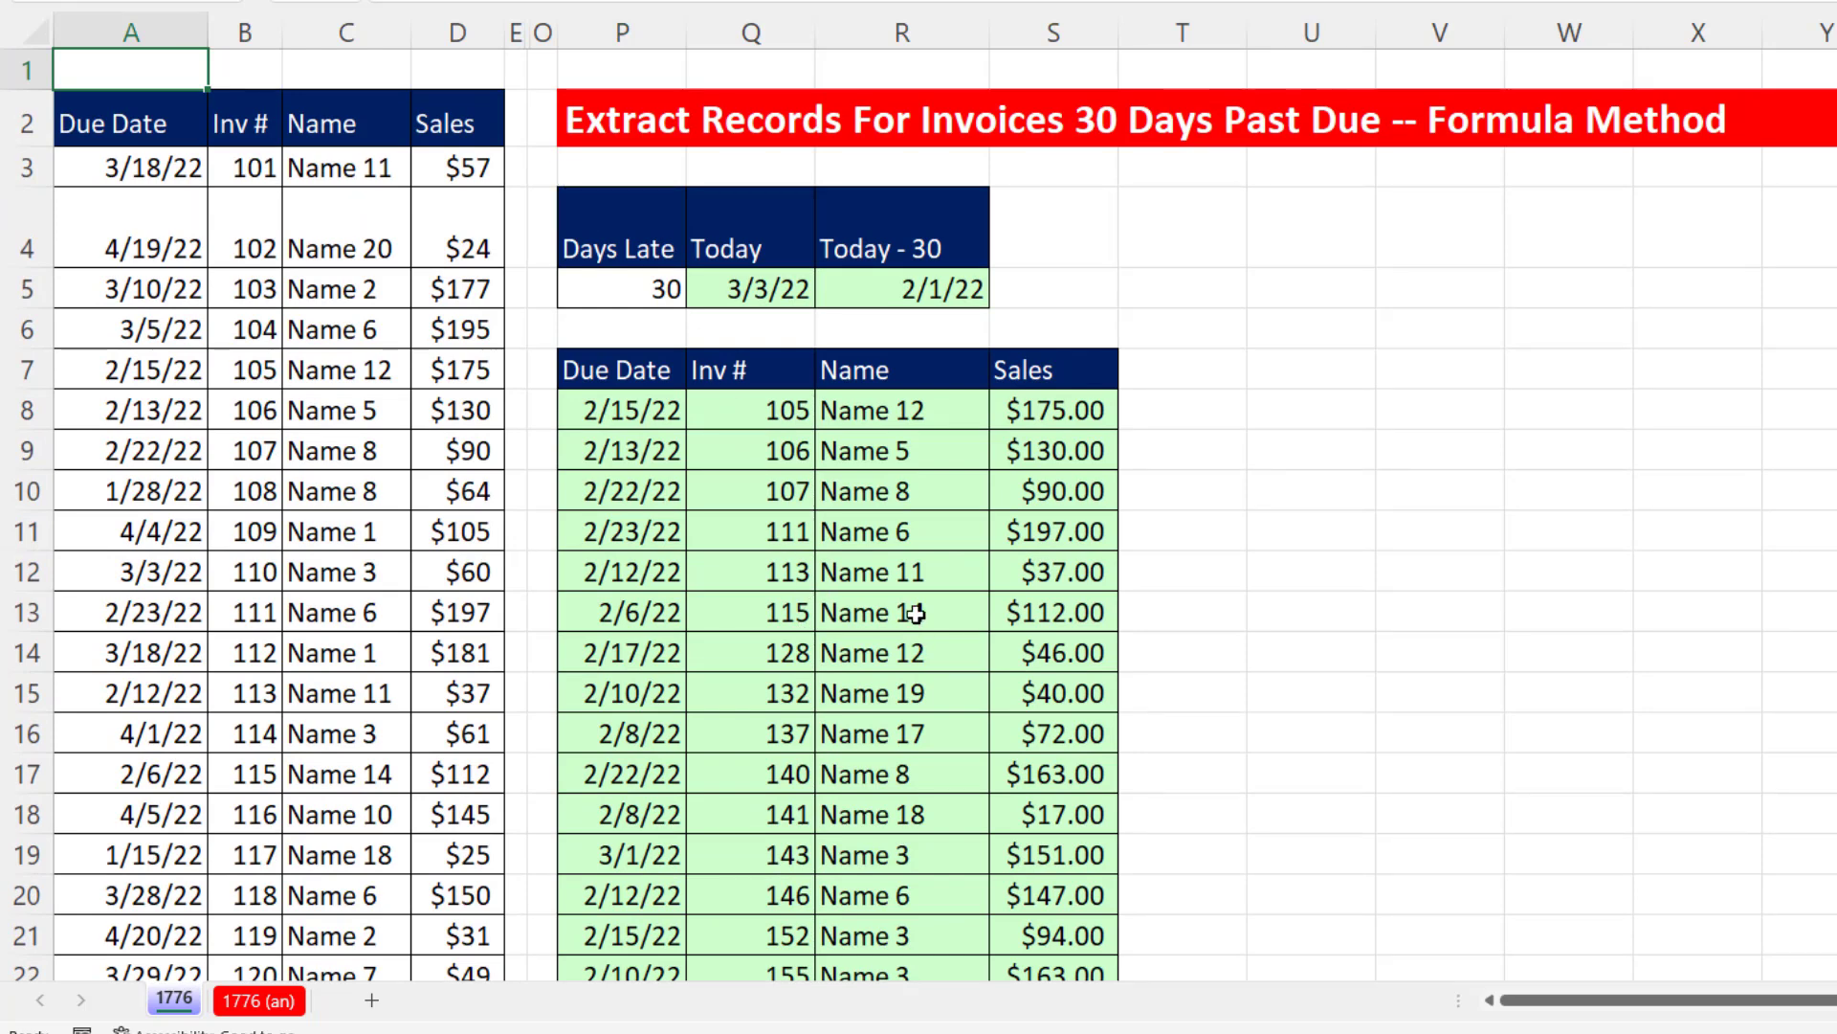
- Edit P8 and select the include argument (A3:A642>=R5)*(A3:A642<Q5)
double_click(654, 411)
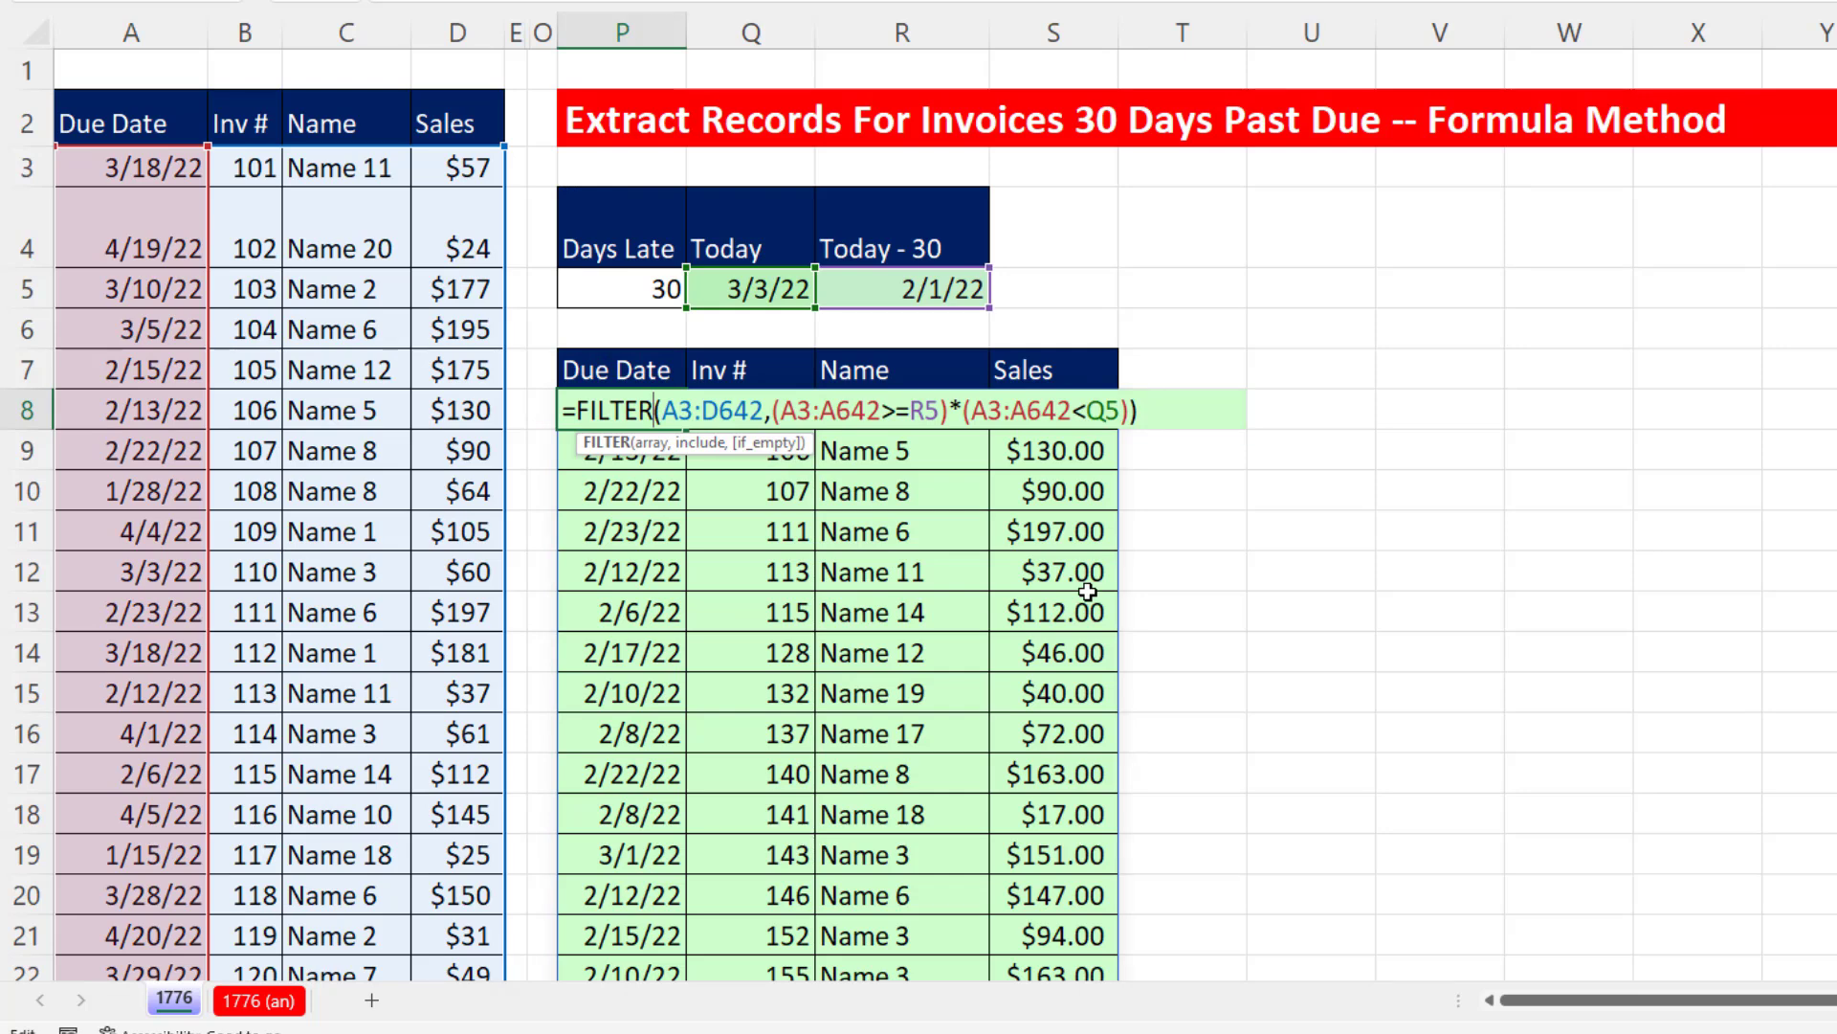
click(698, 456)
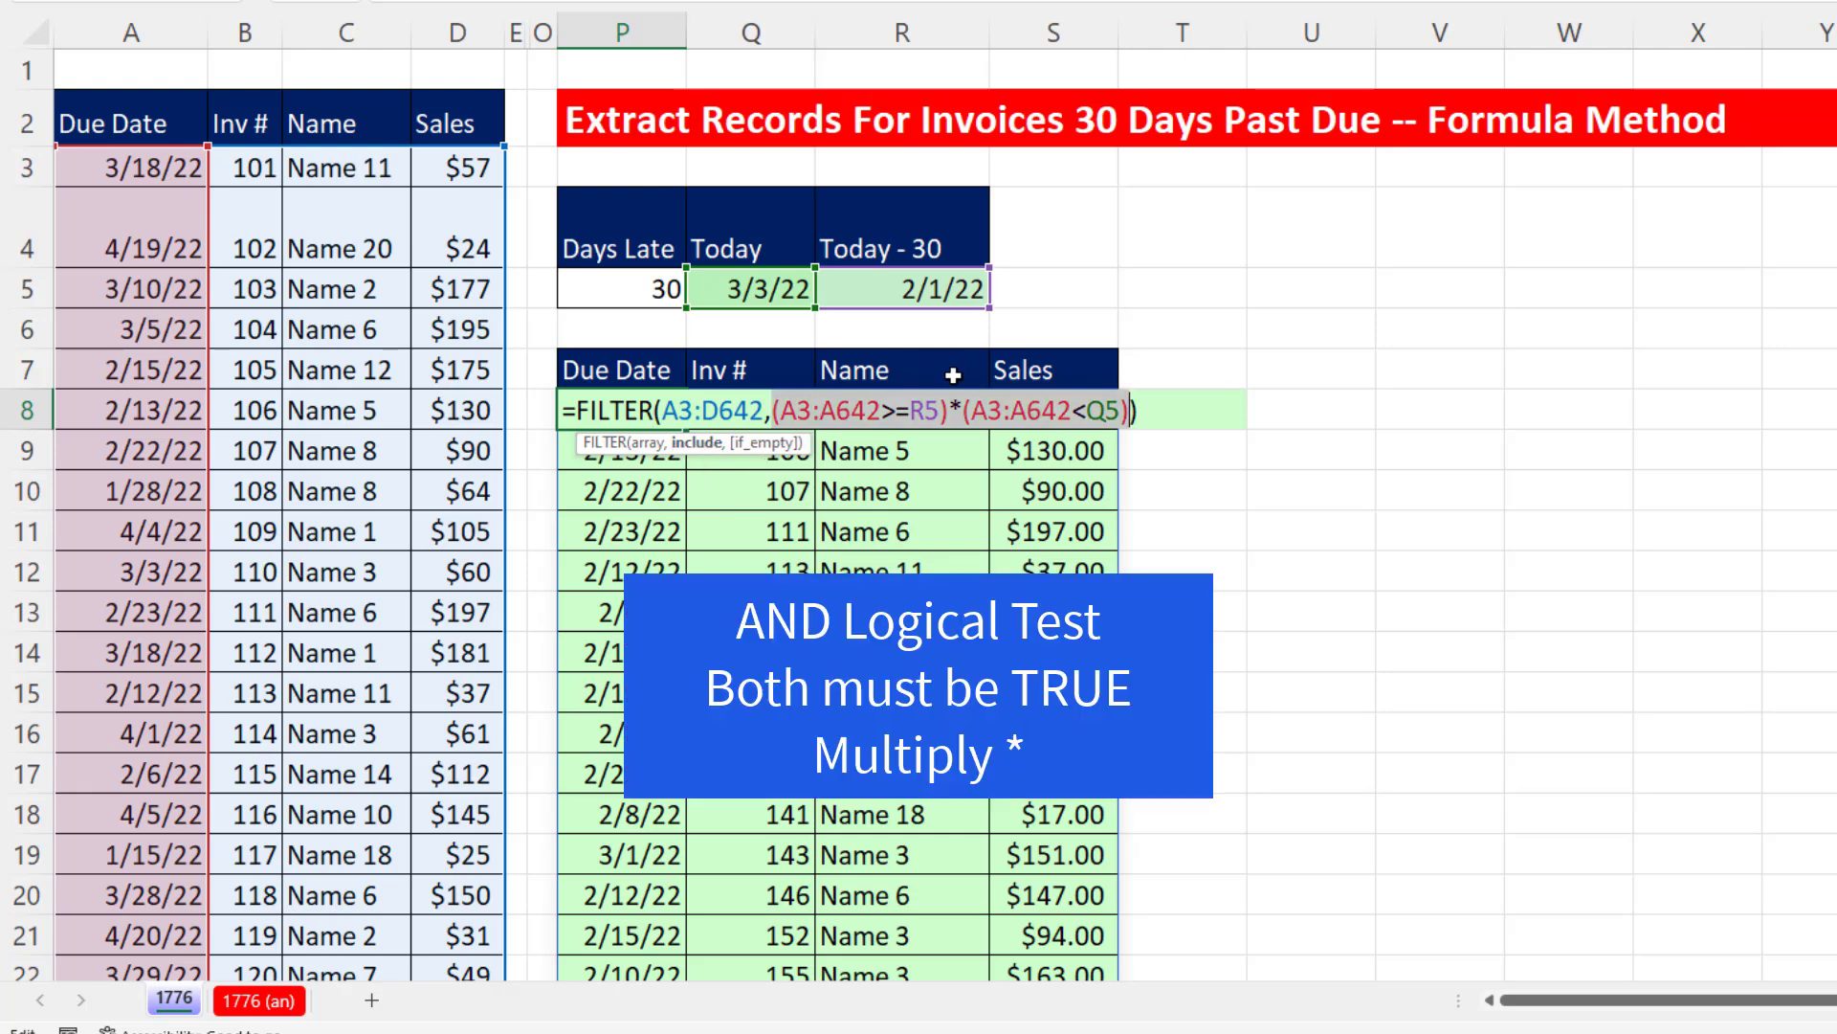